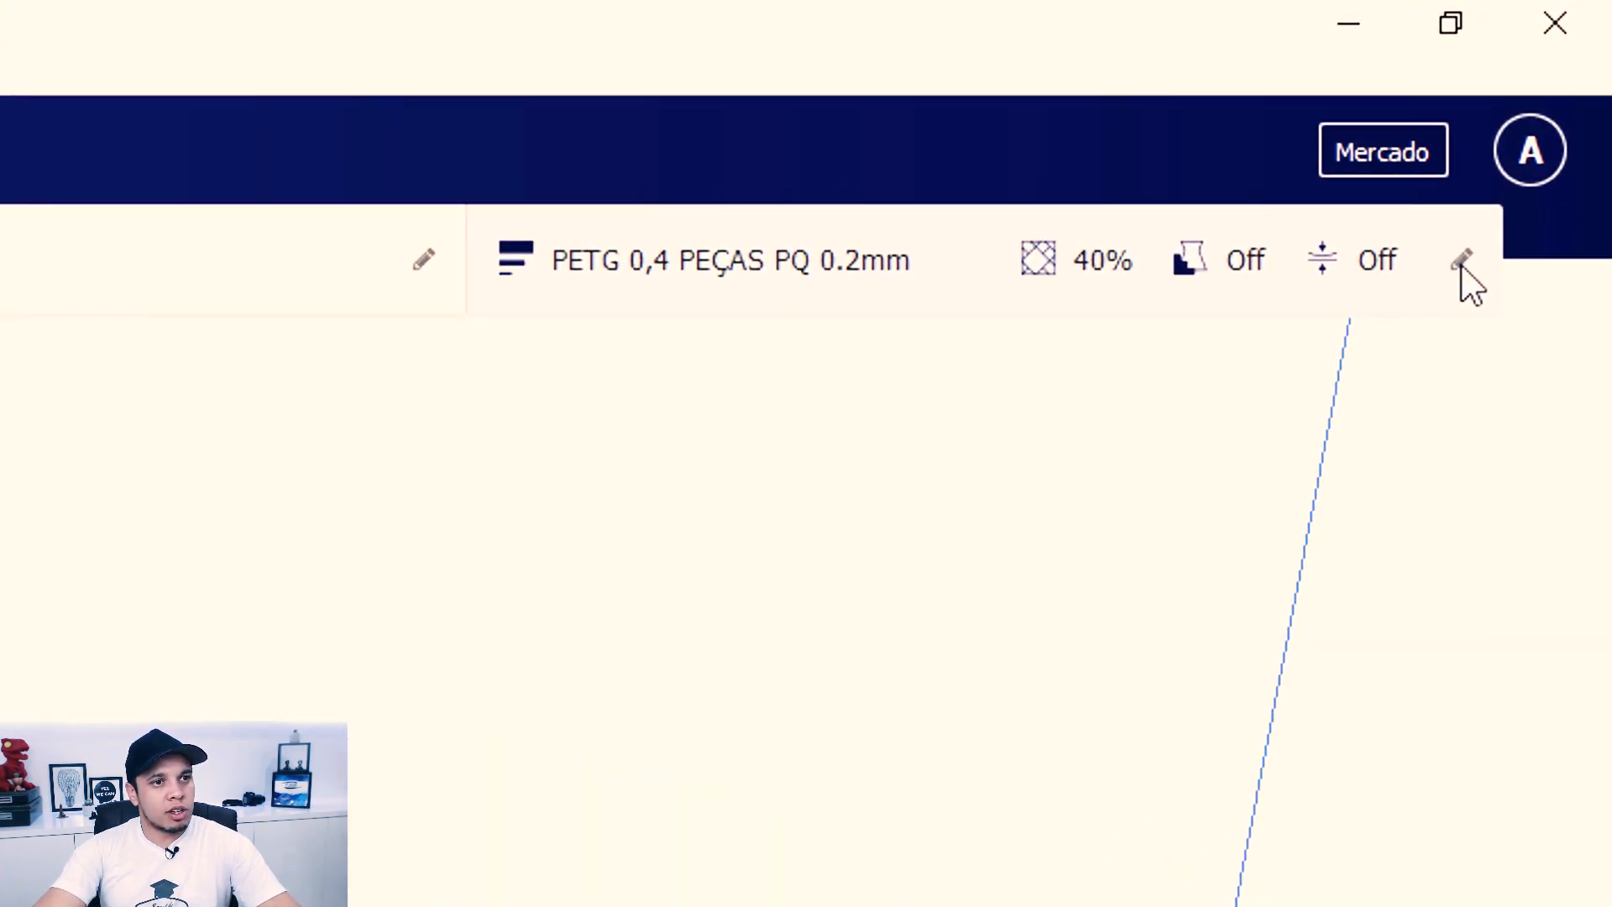
Open the print settings and collapse the Qualidade category
left_click(1461, 263)
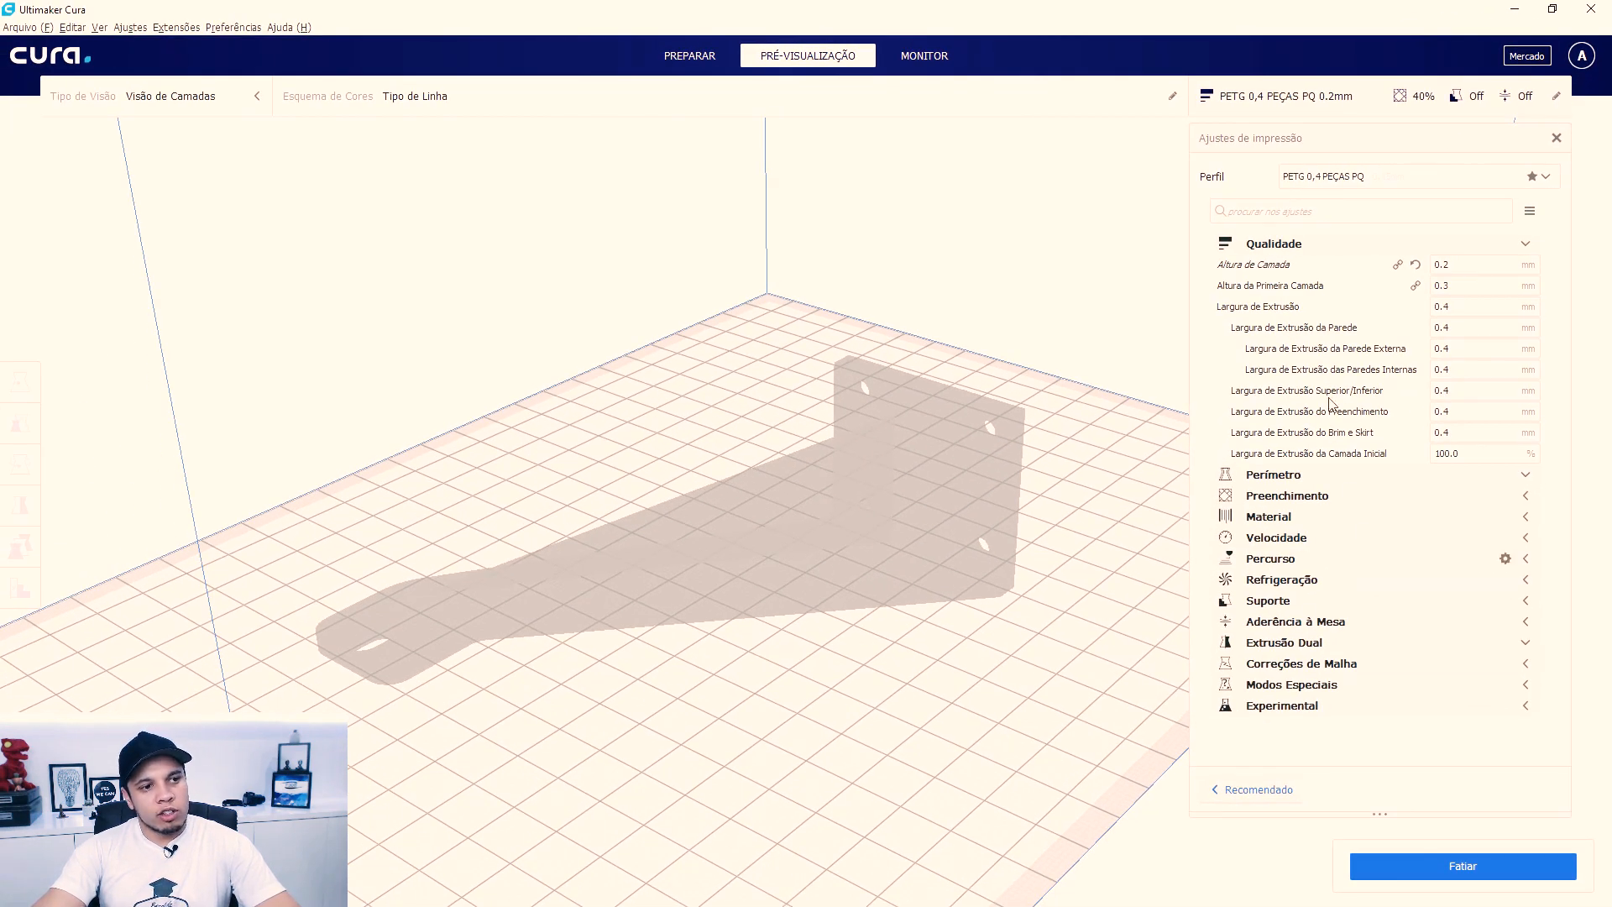
left_click(1527, 245)
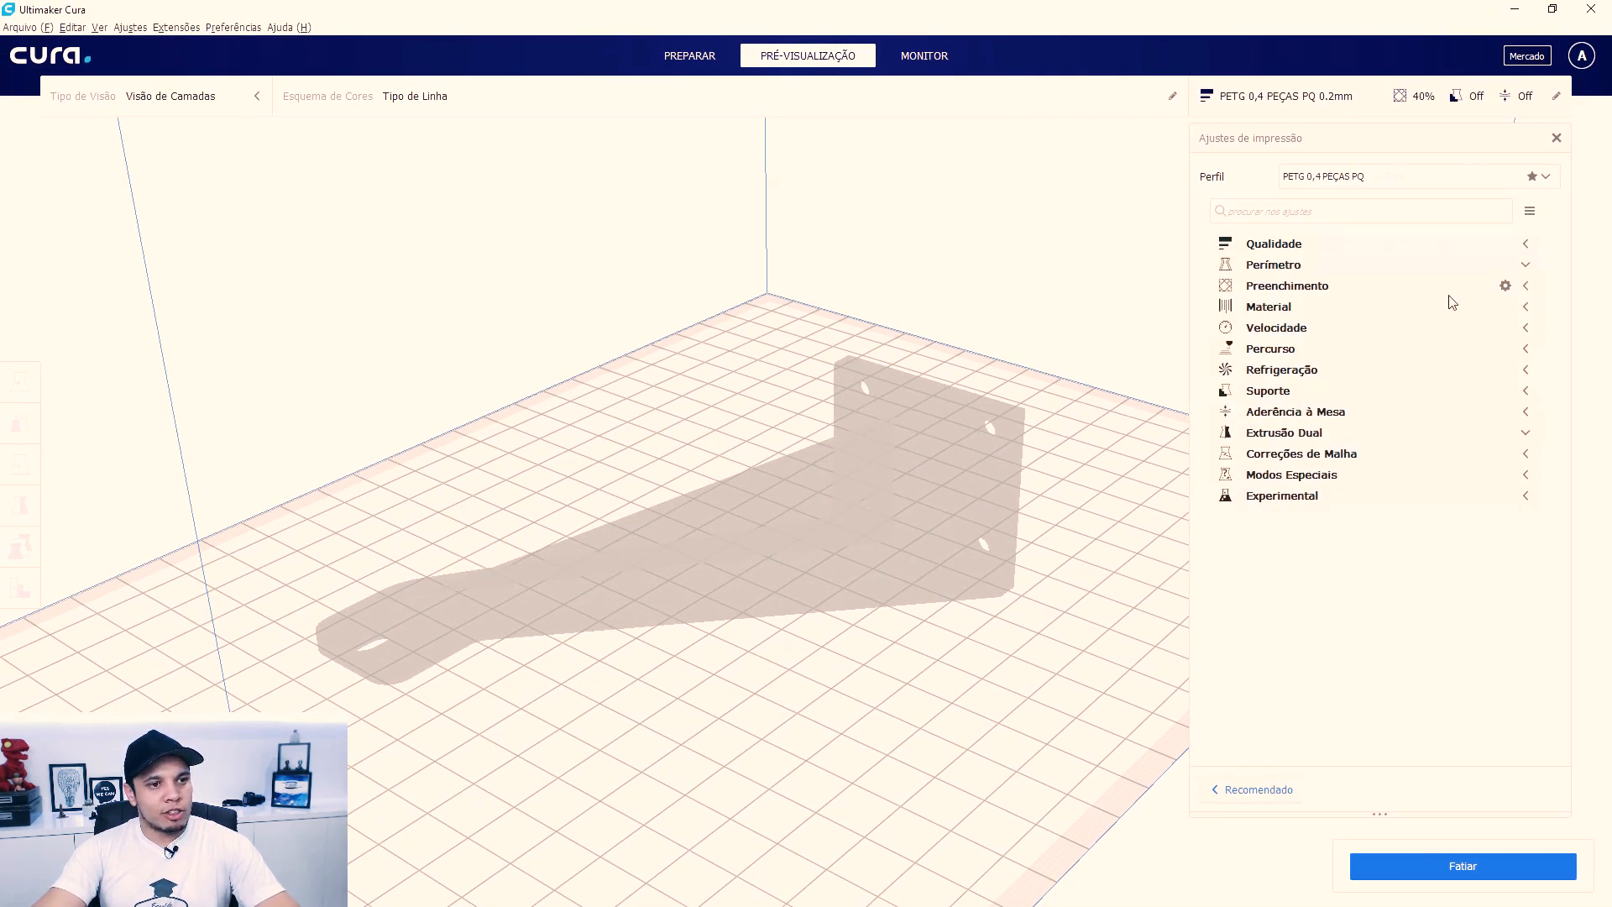
Switch the settings visibility to Basic and expand the Qualidade category
left_click(1530, 210)
left_click(1415, 253)
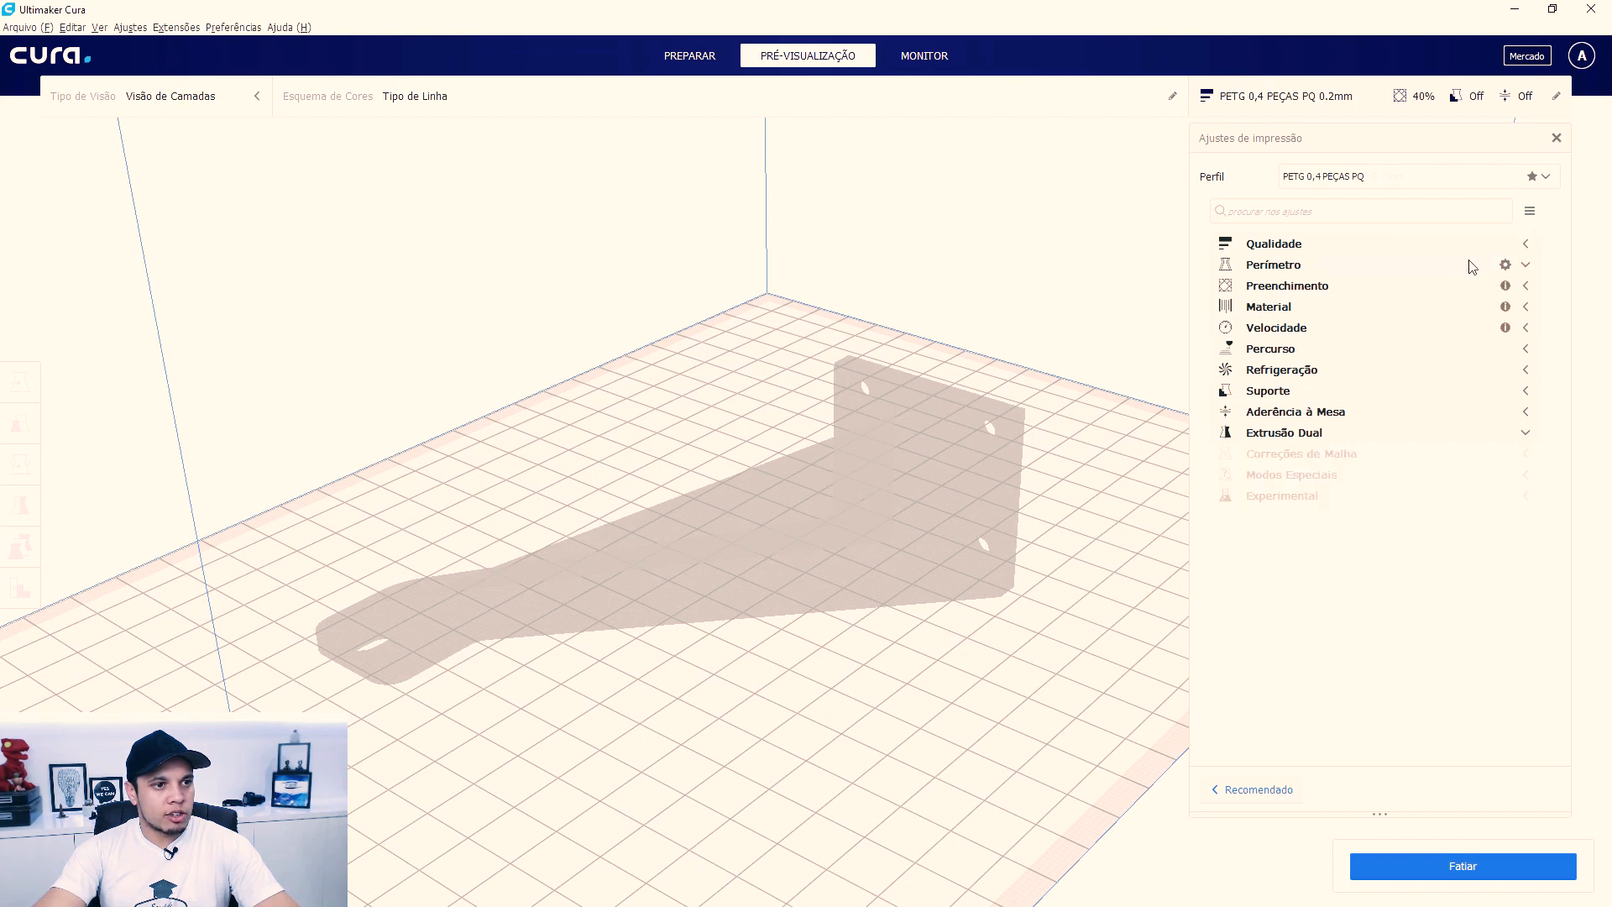
left_click(1522, 243)
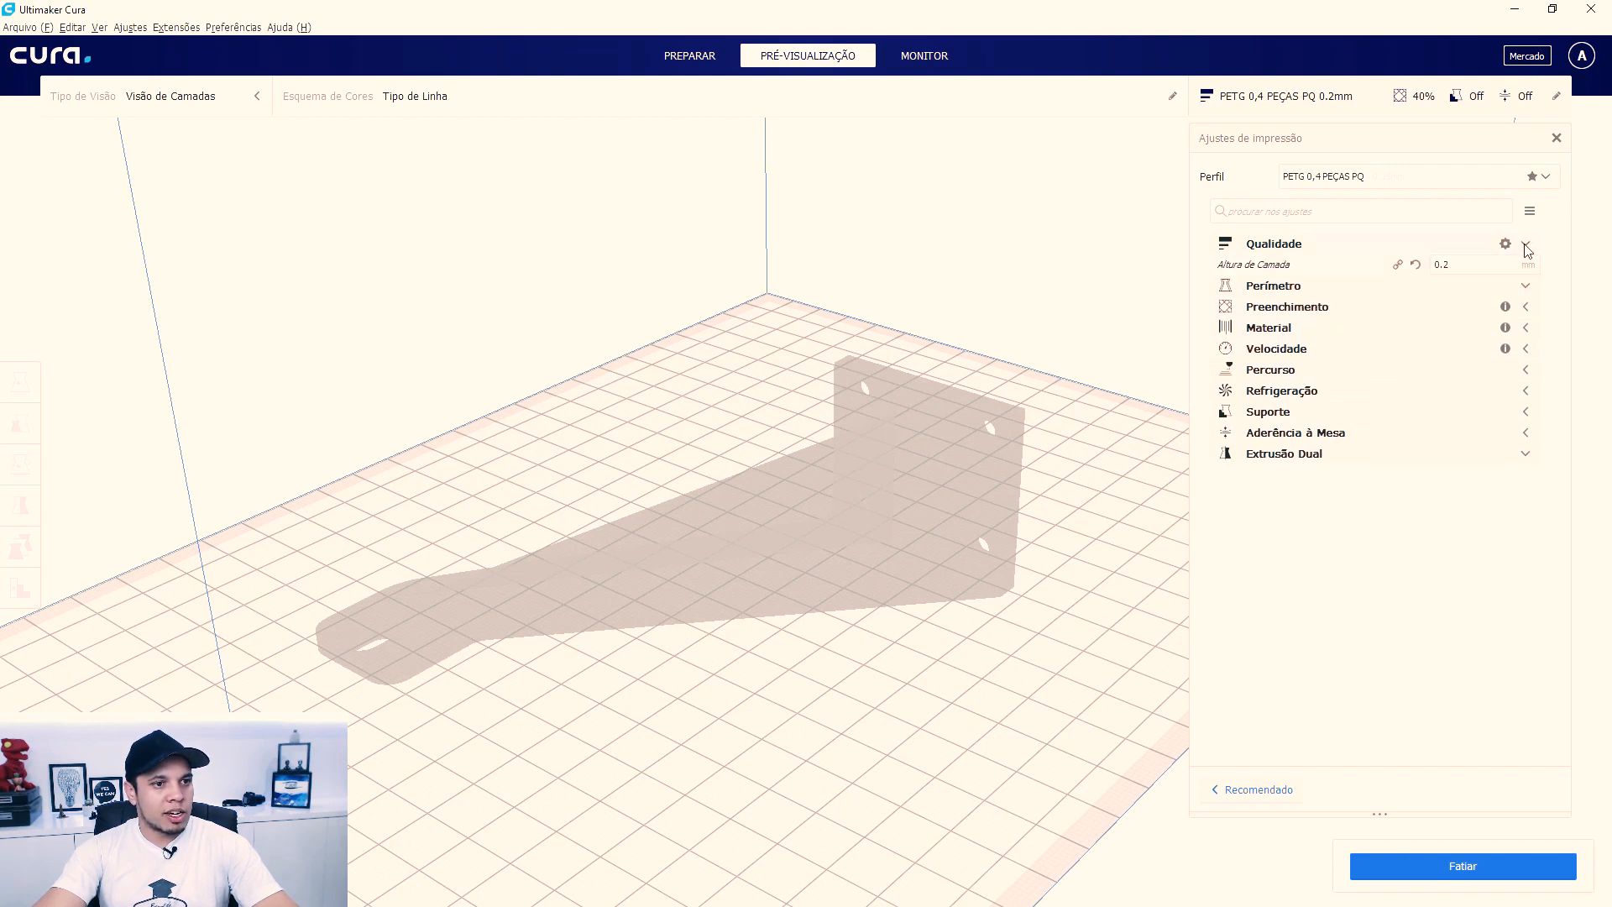
left_click(1525, 244)
left_click(1526, 244)
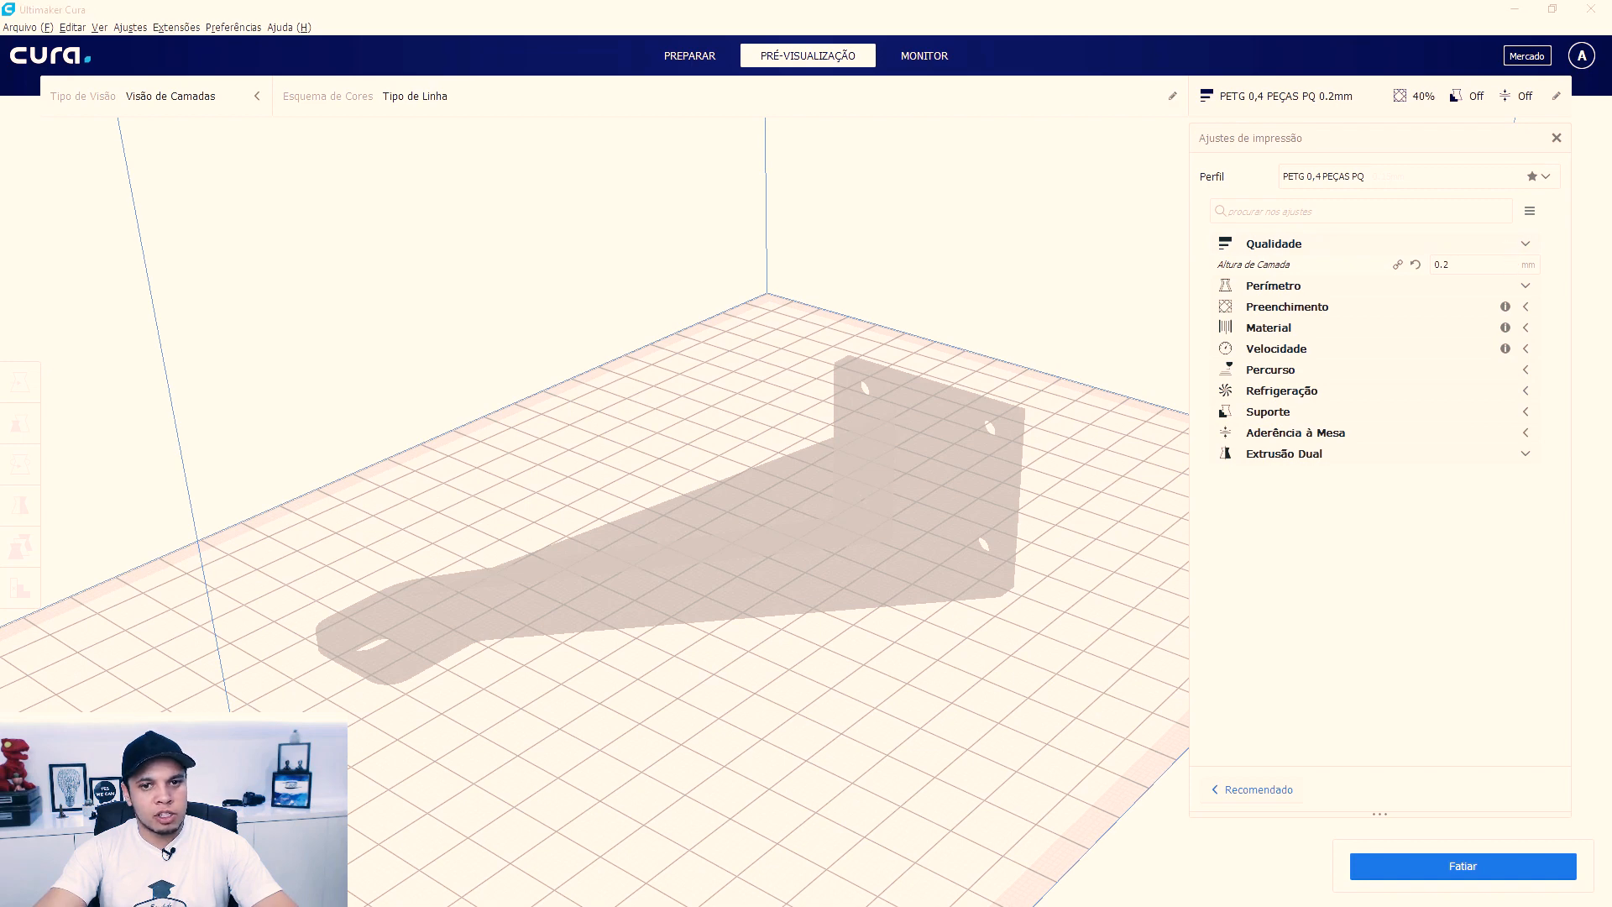
Make all settings visible in the Setting Visibility preferences and close the preferences
left_click_drag(718, 243, 796, 176)
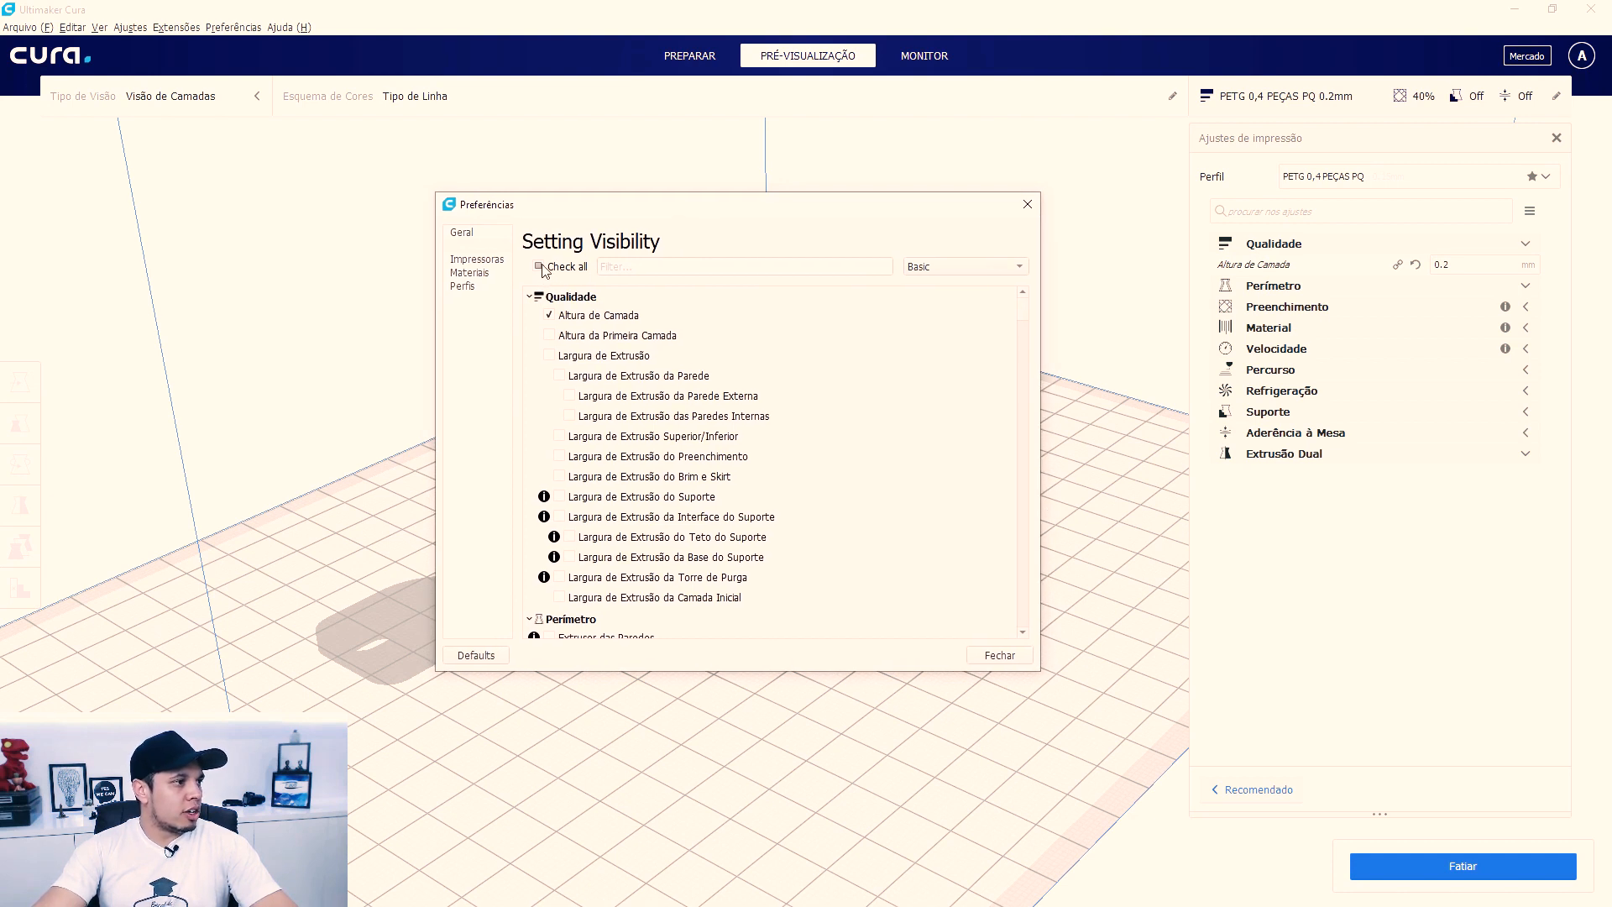
left_click(551, 355)
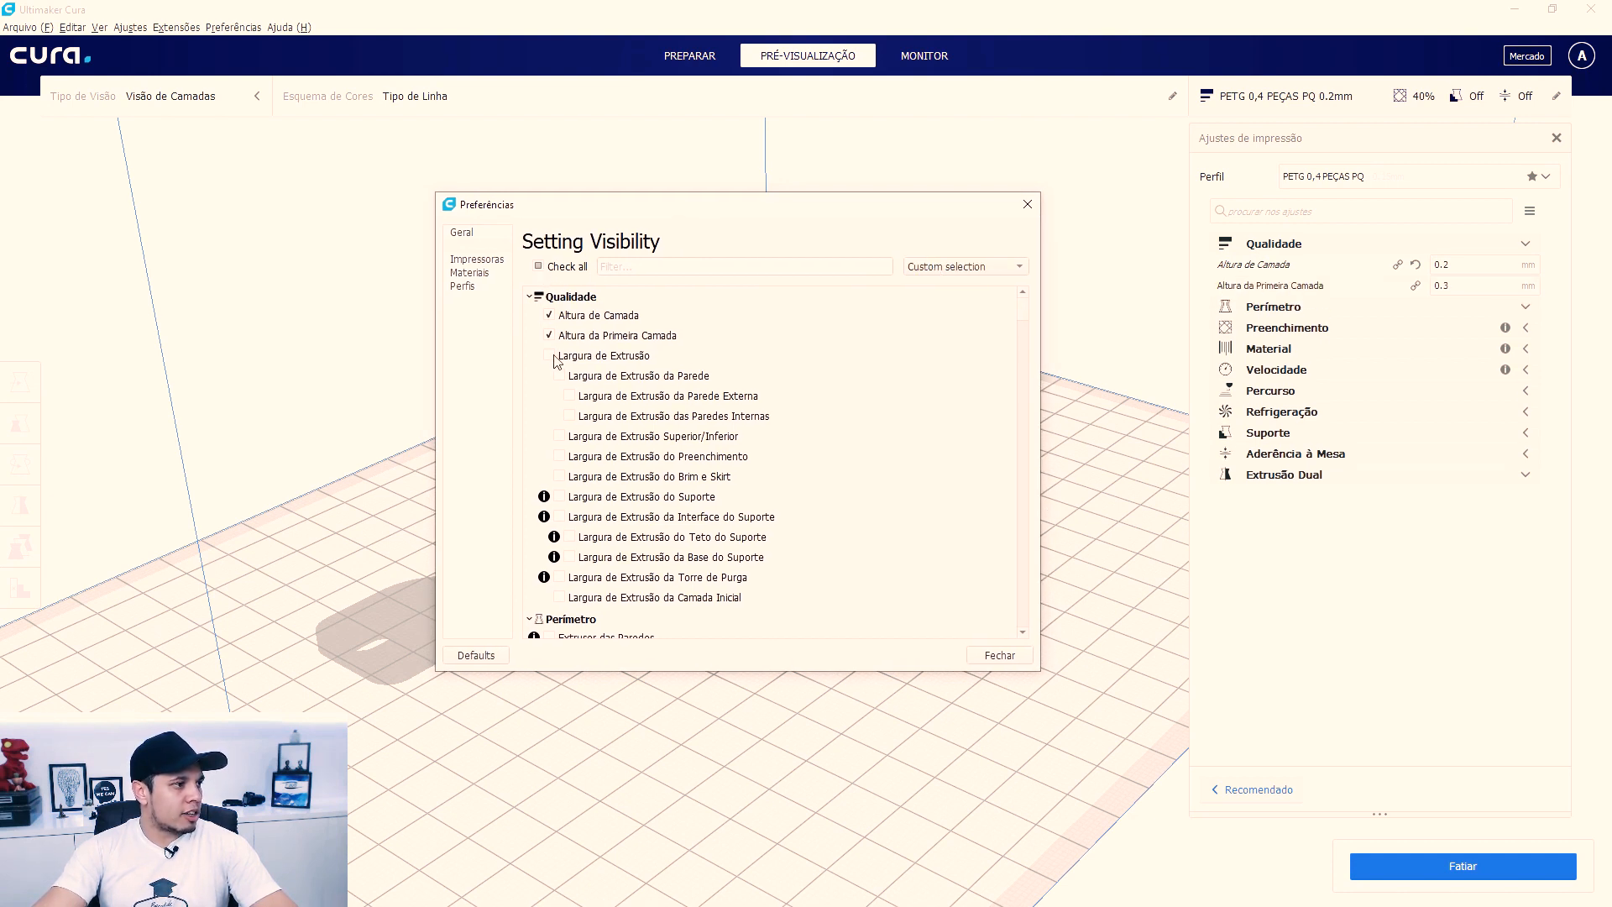
left_click(559, 376)
left_click(549, 333)
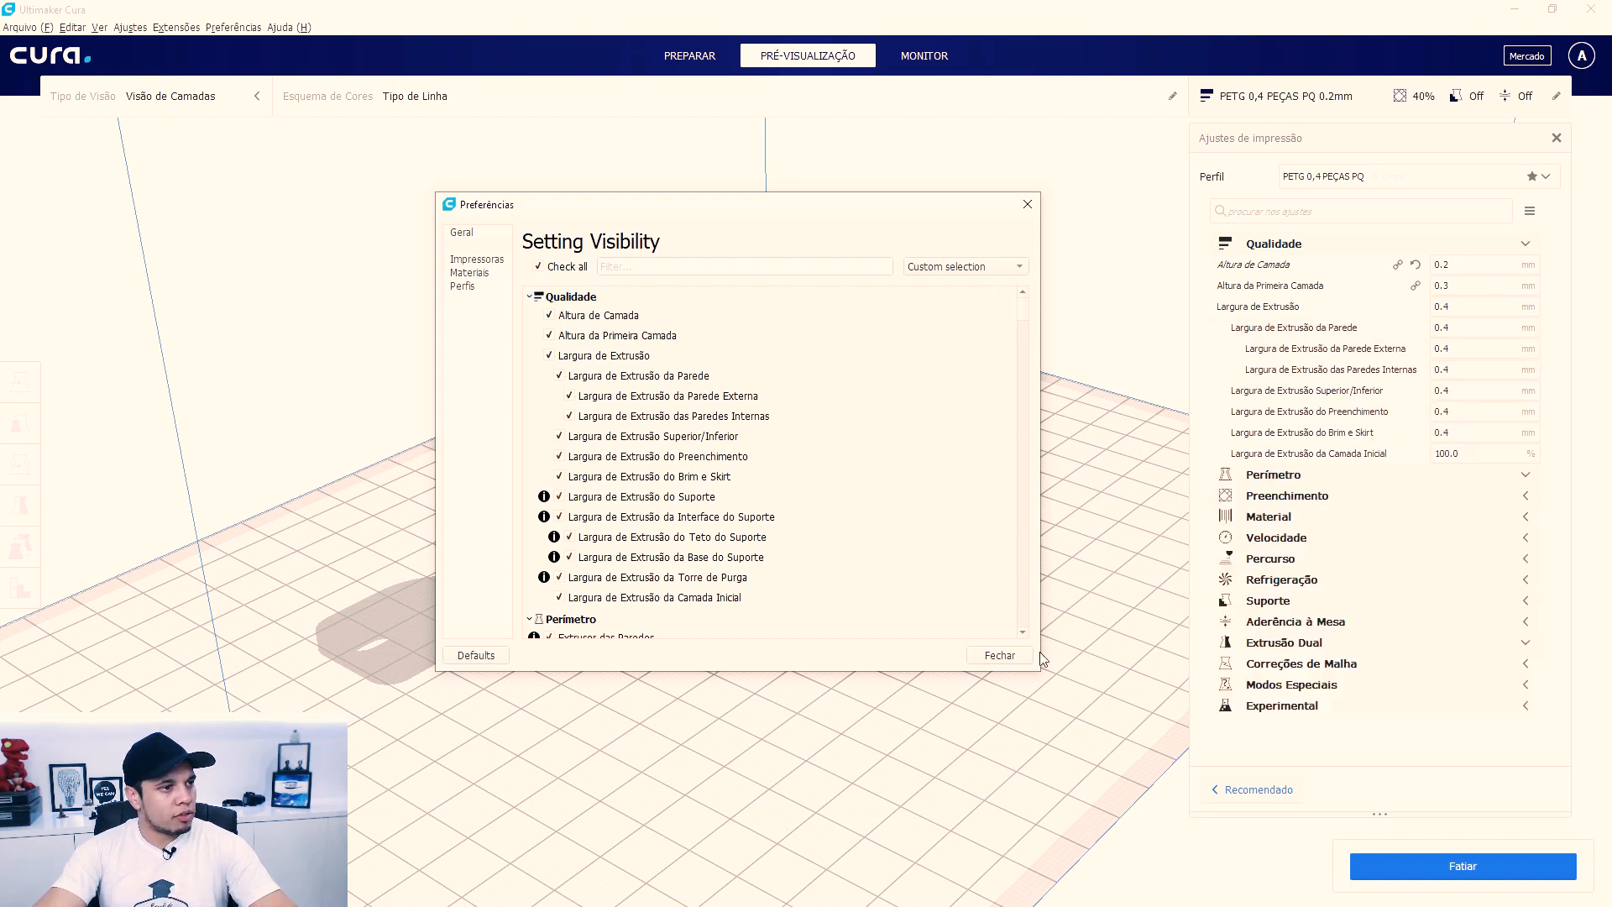
left_click(999, 656)
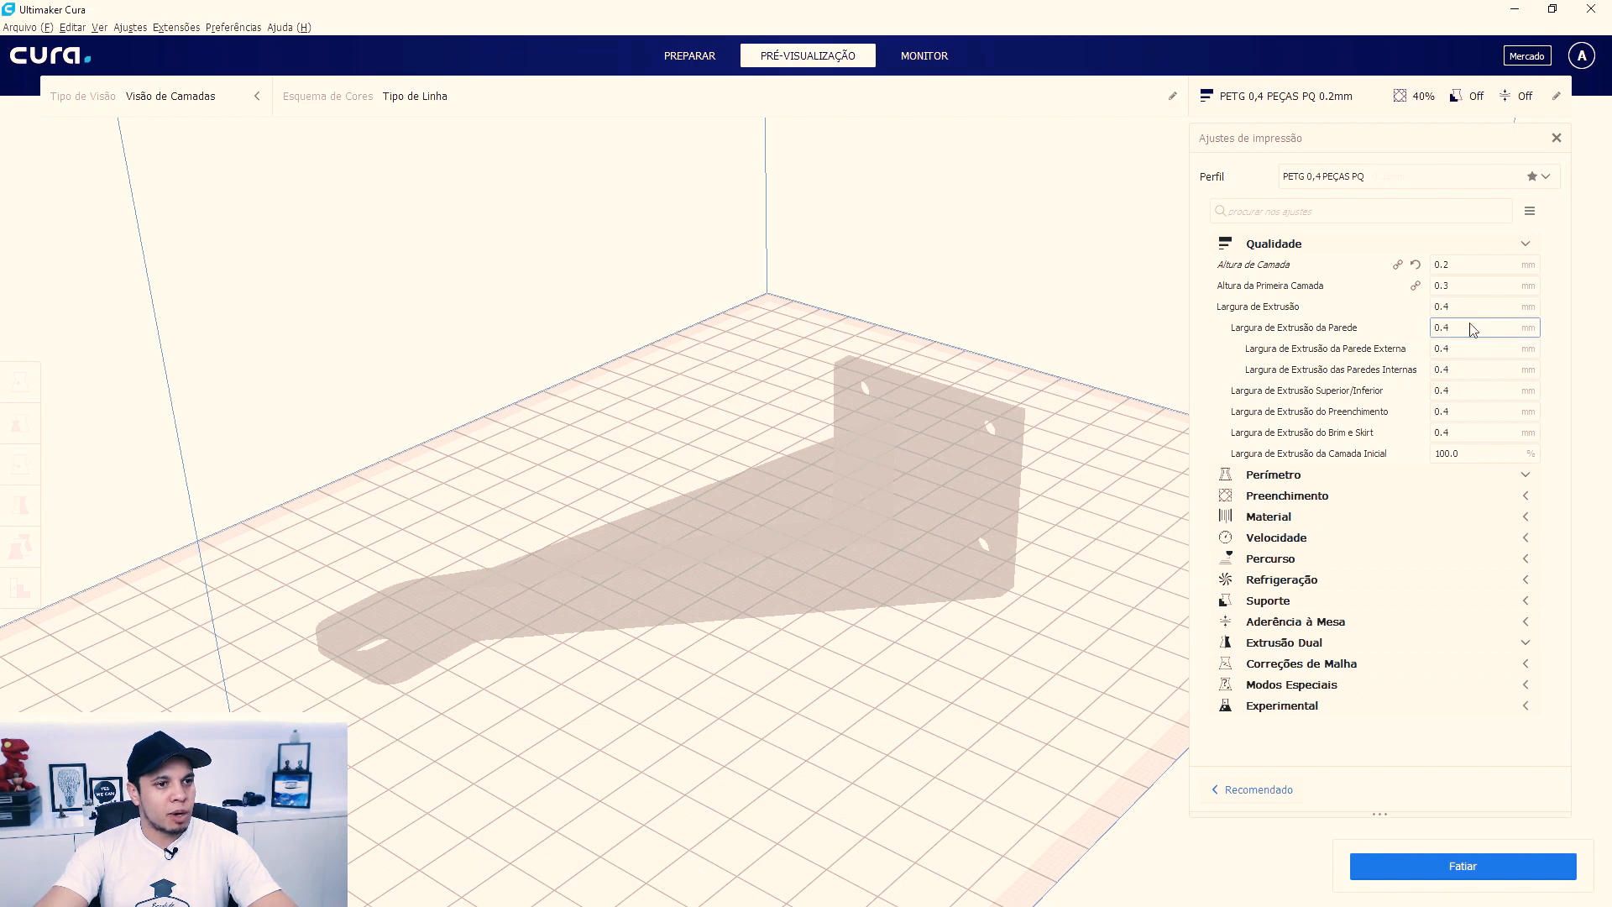
Read the descriptions of the Altura de Camada and Altura da Primeira Camada settings under Qualidade
mouse_move(1463, 266)
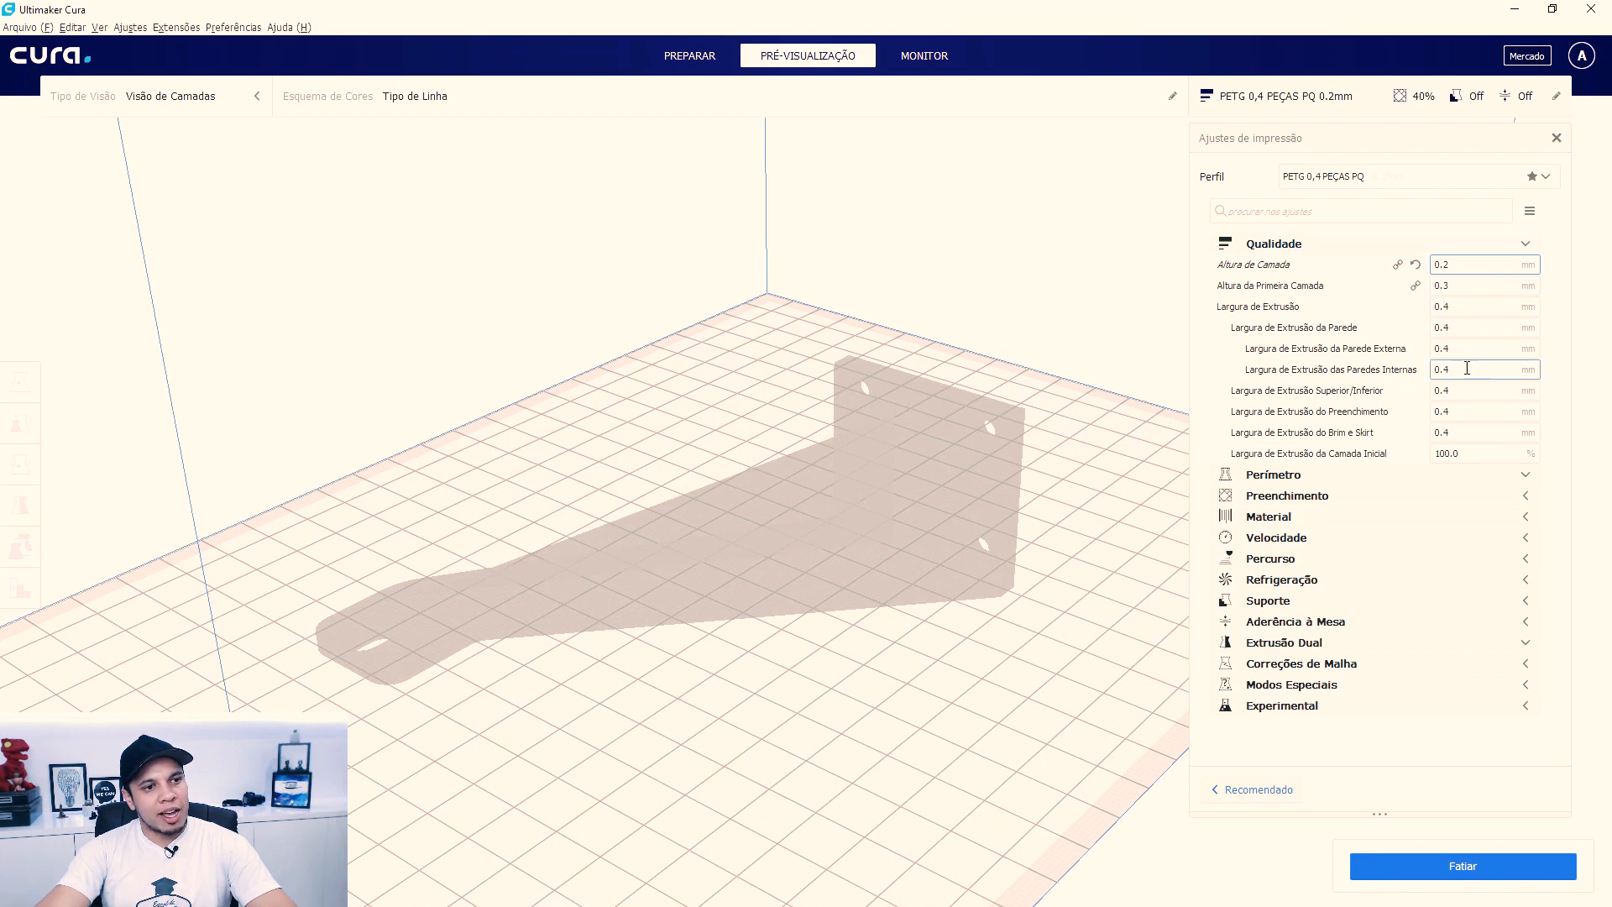
left_click(1477, 264)
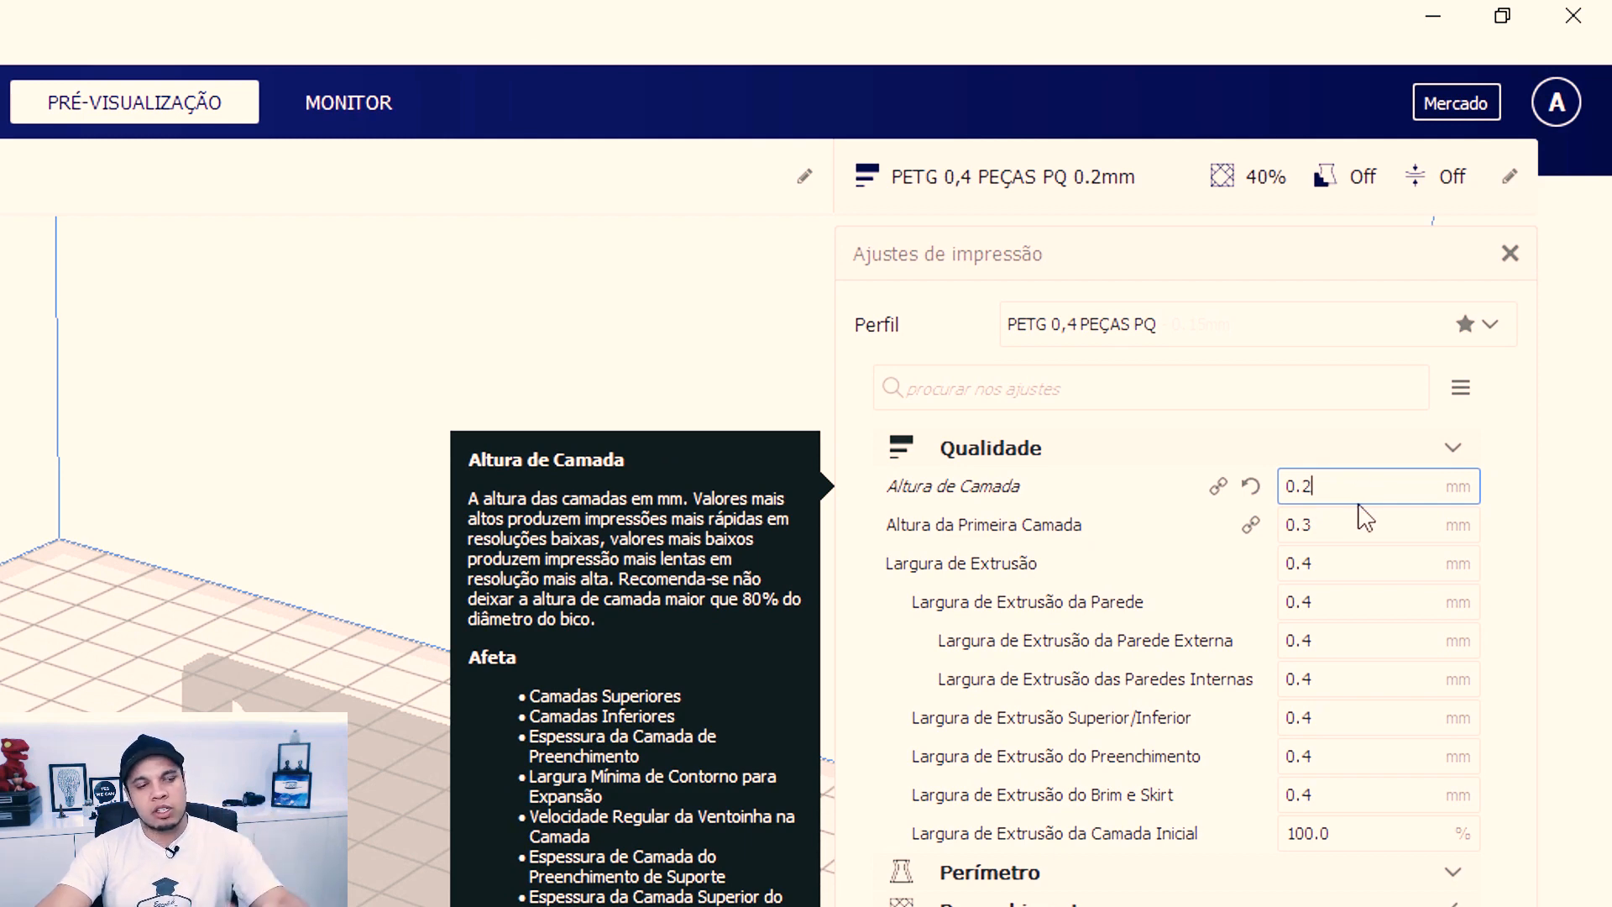
left_click(1347, 524)
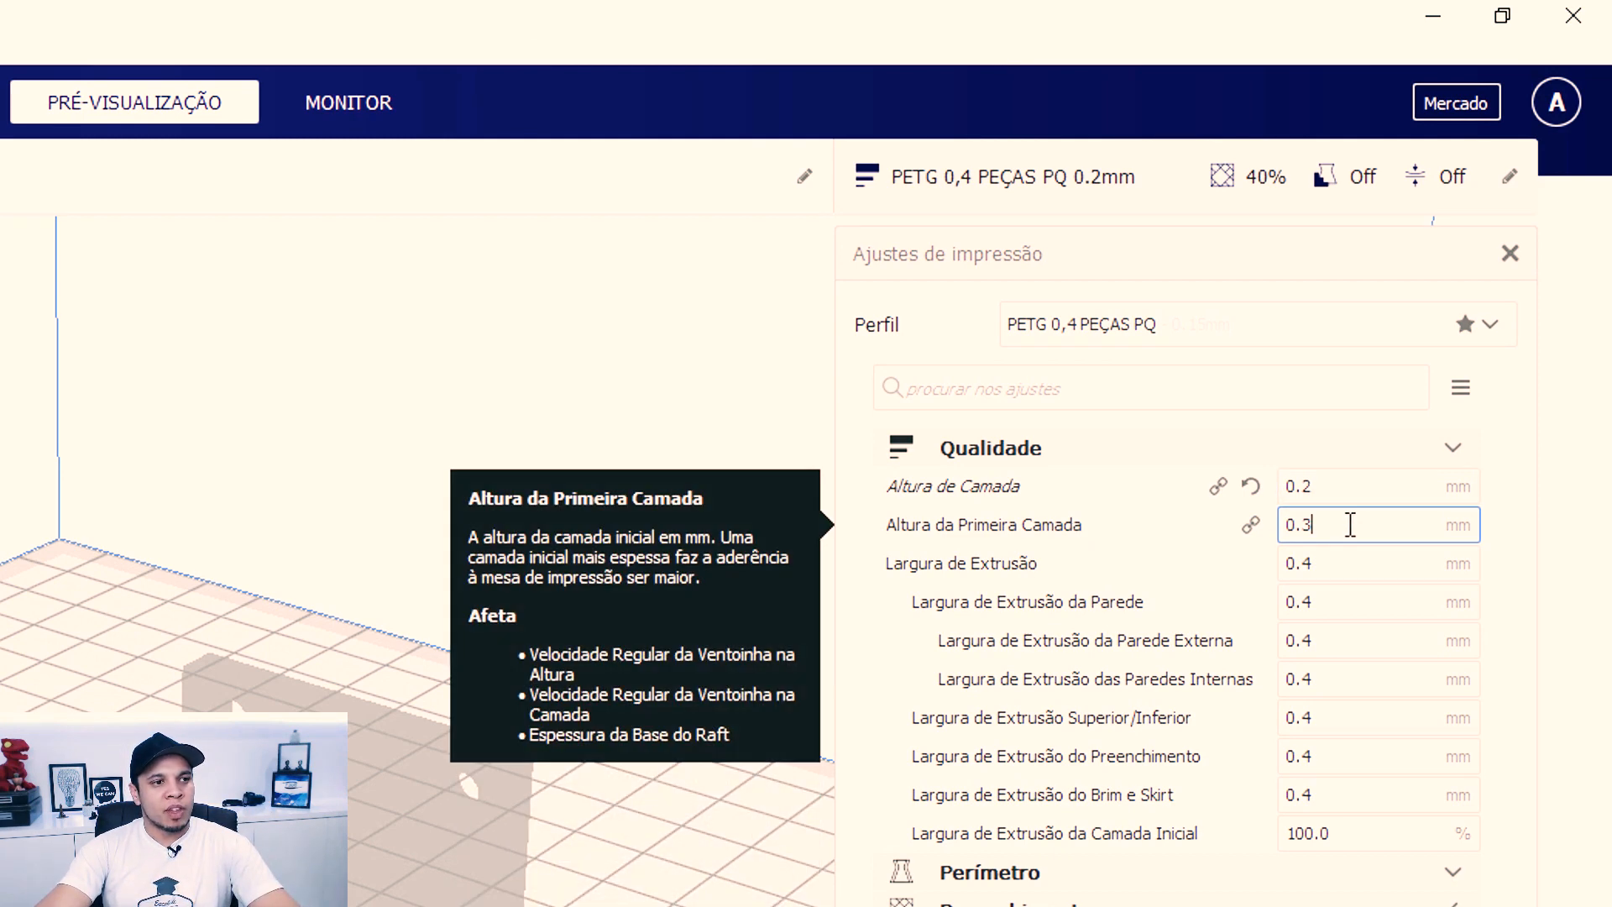
double_click(1353, 524)
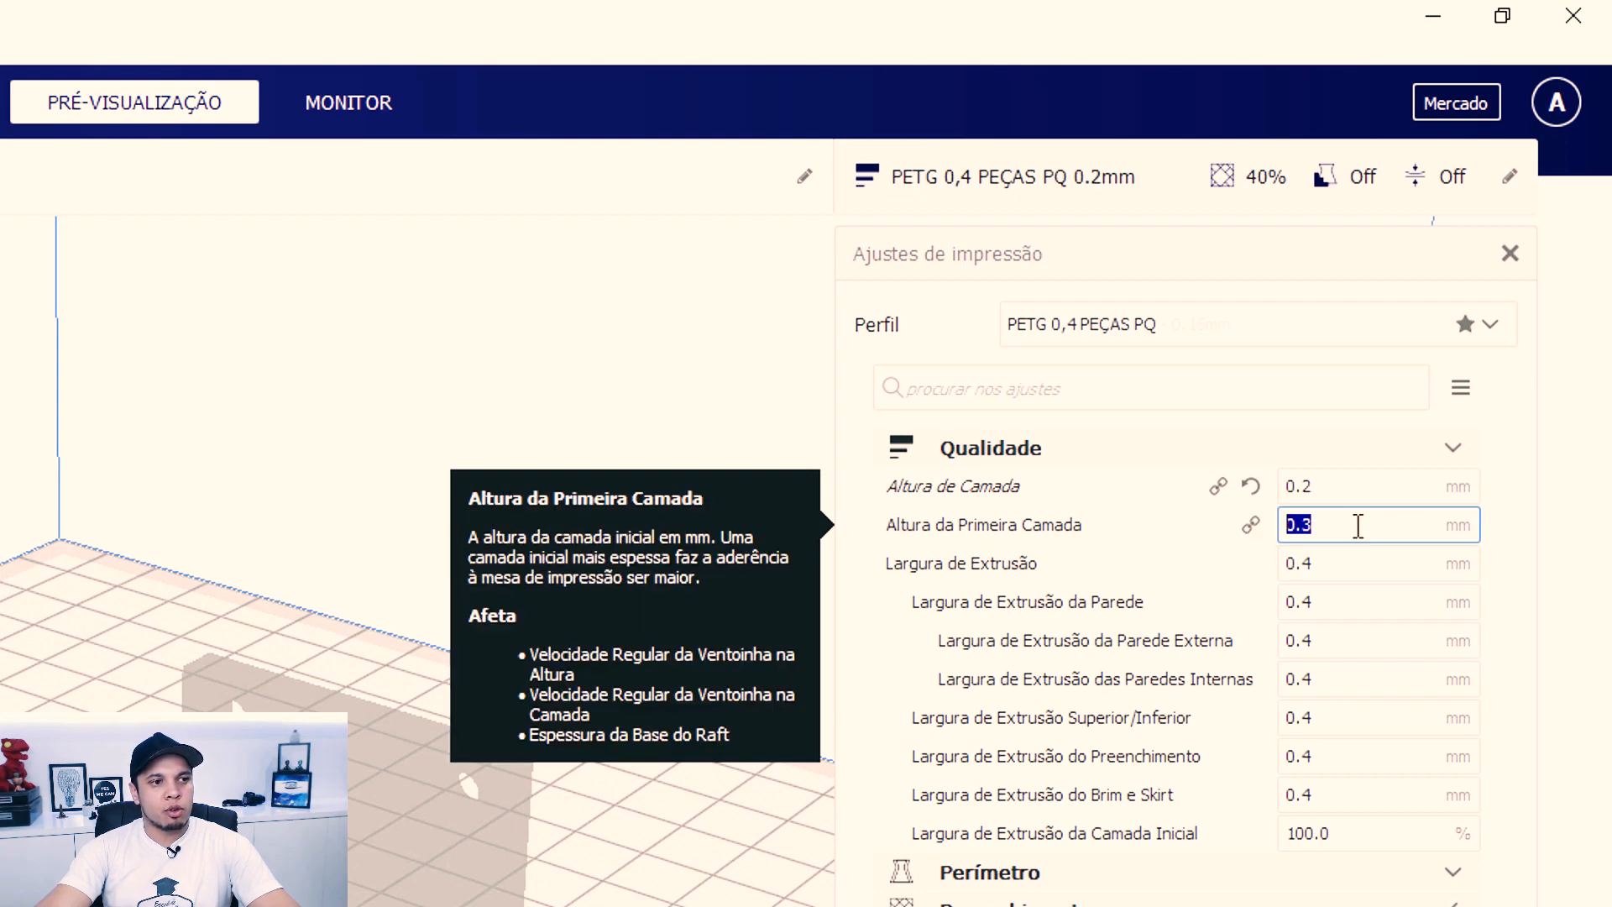
left_click(1351, 485)
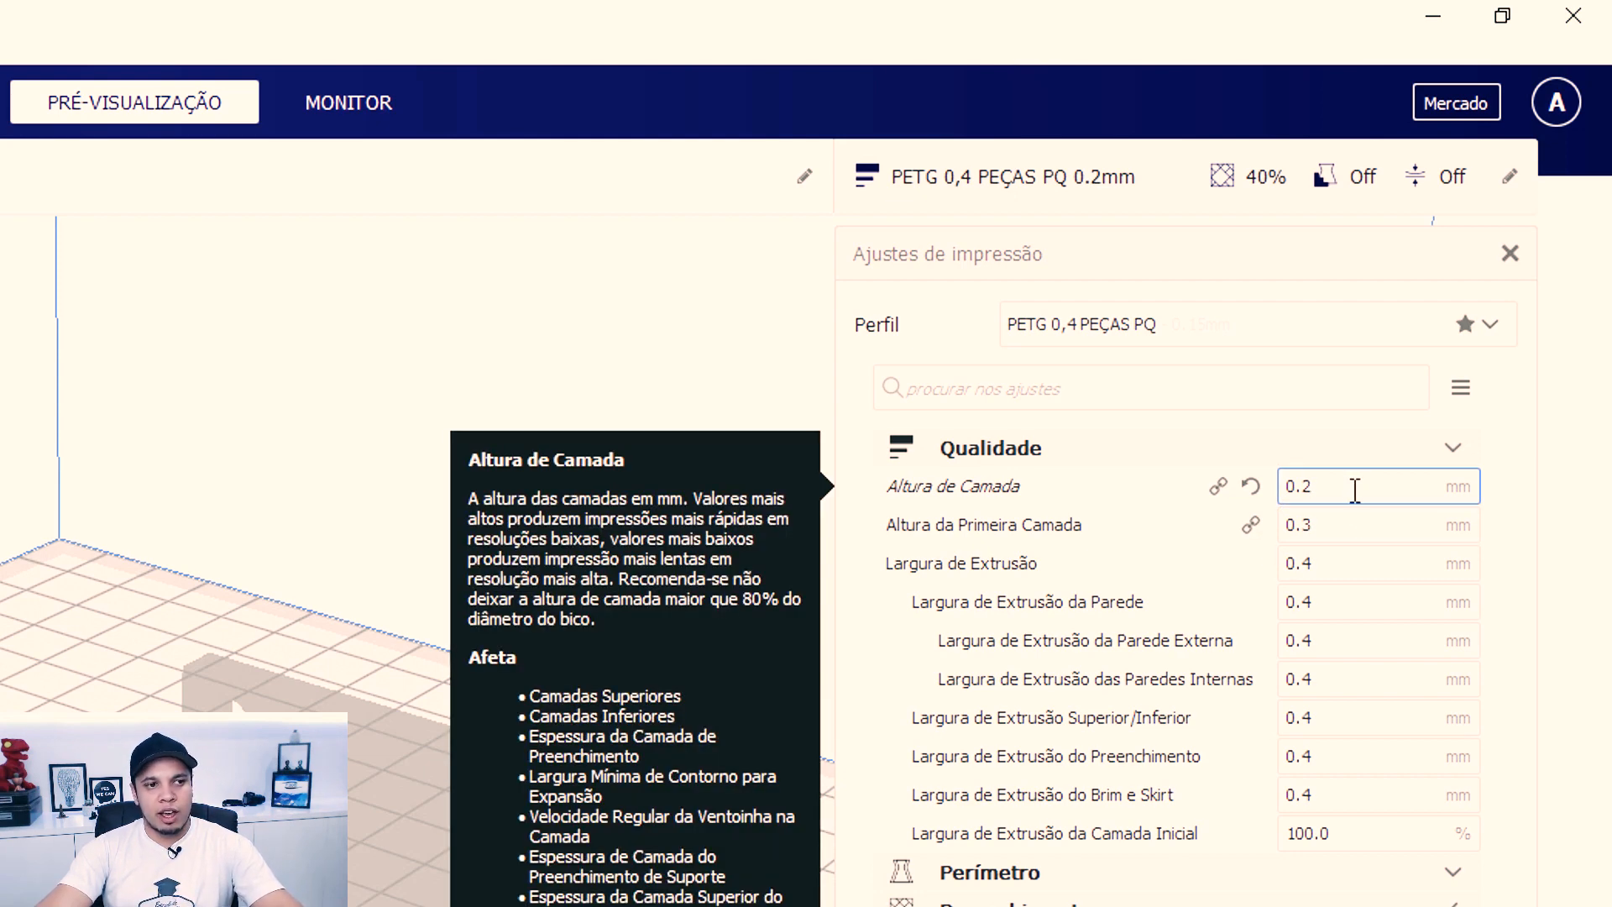
left_click_drag(1341, 493, 1288, 505)
left_click(1375, 488)
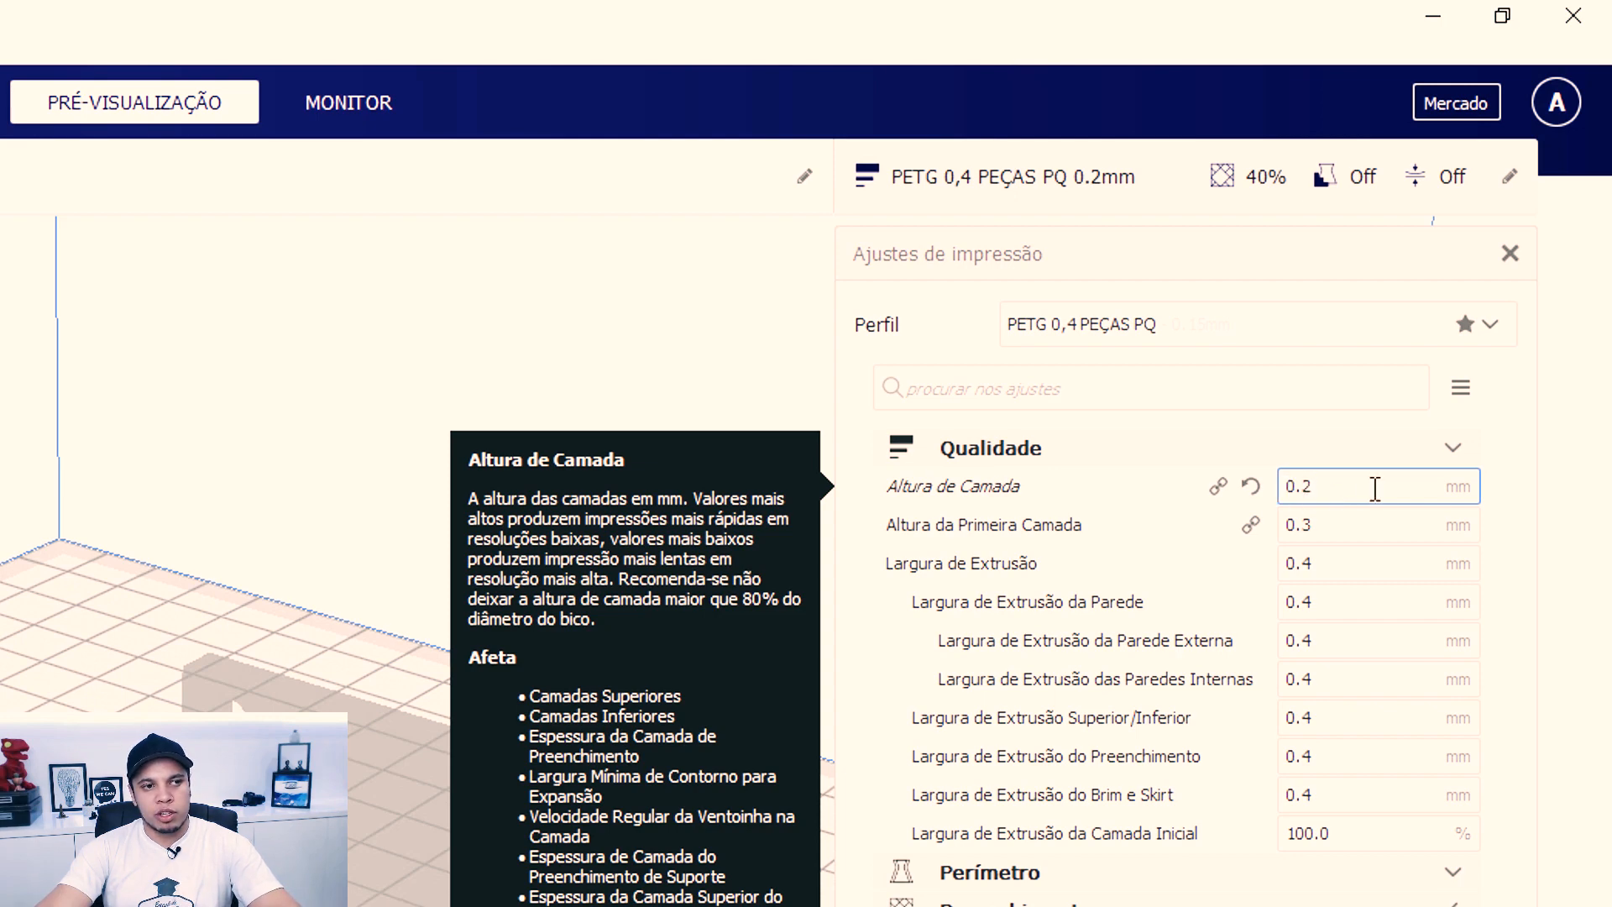
Compare the Altura de Camada and Altura da Primeira Camada settings with Largura de Extrusão
left_click(1346, 523)
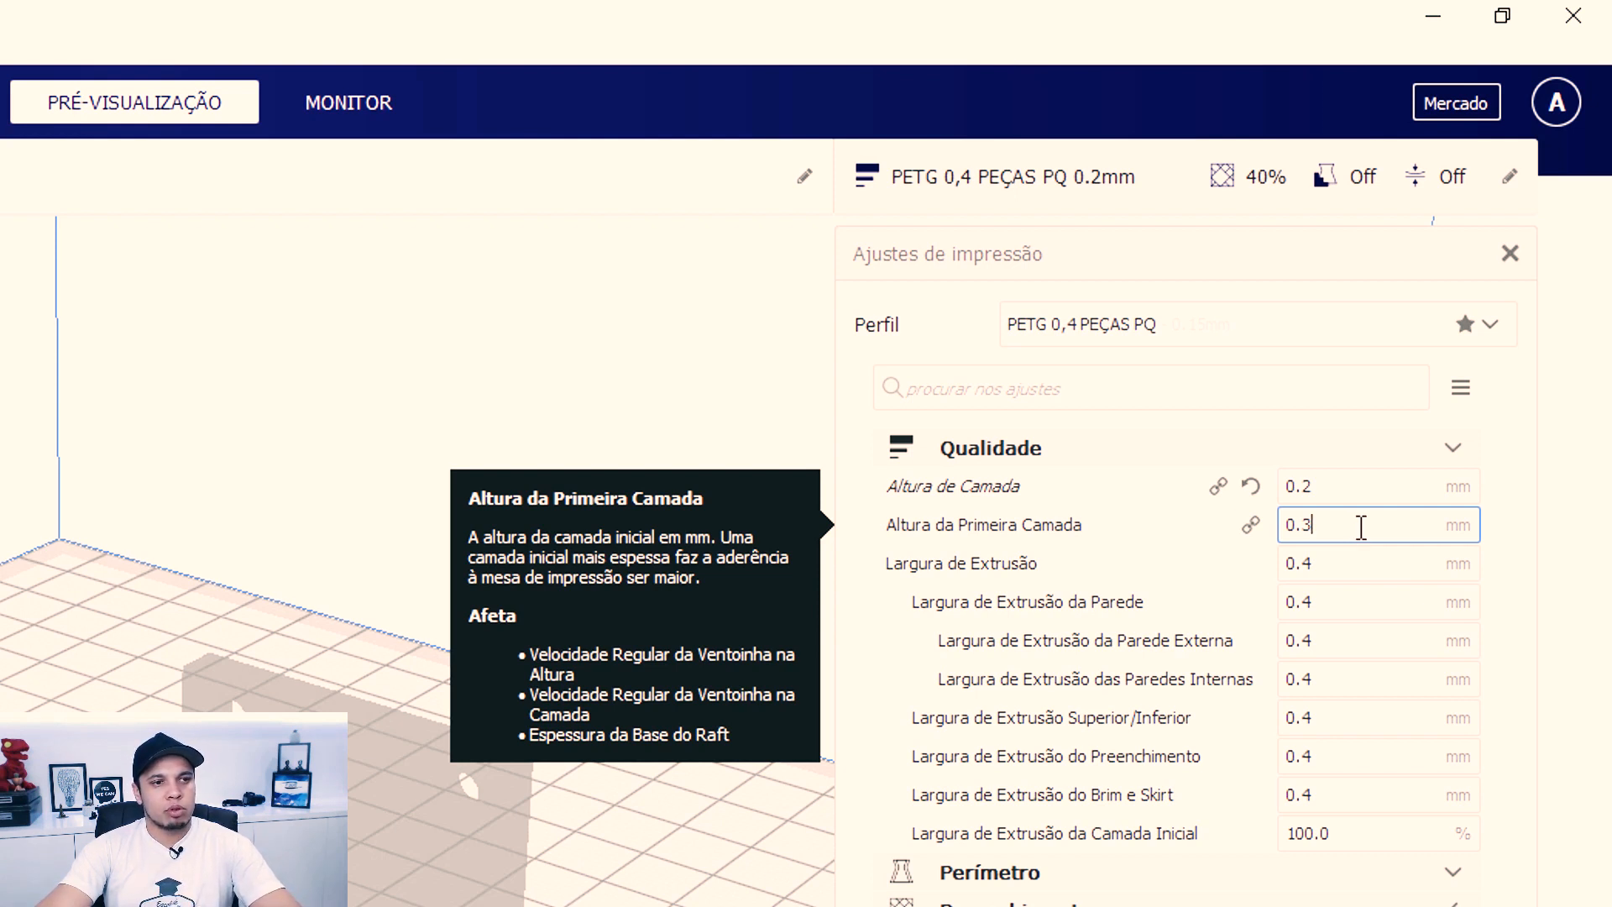
left_click(1342, 565)
left_click(1338, 486)
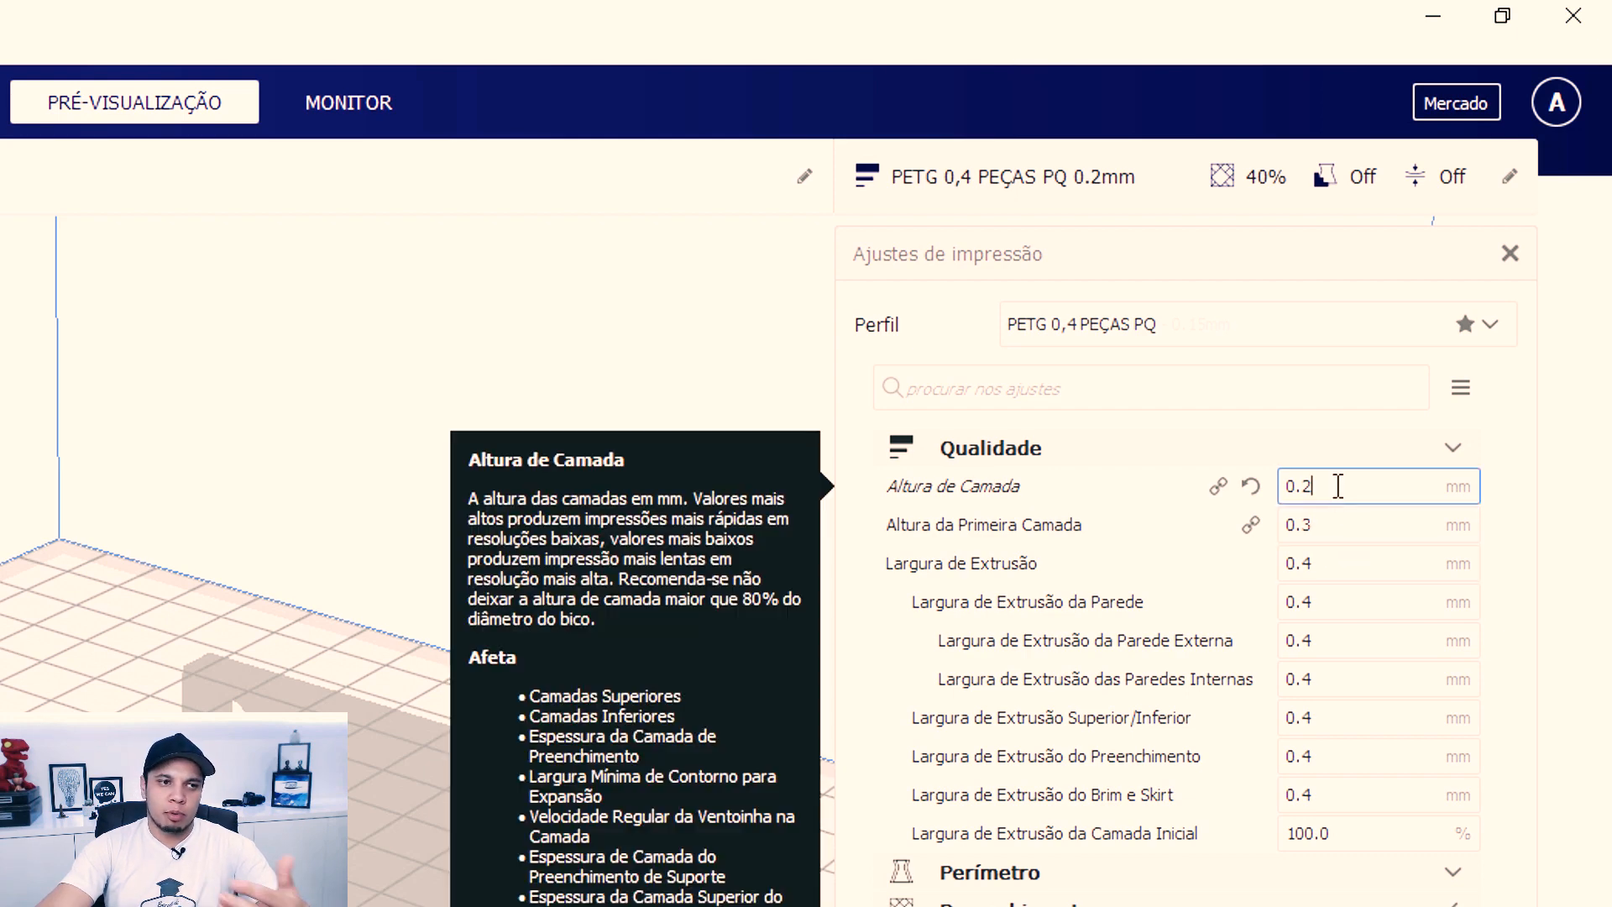
left_click(1342, 523)
left_click(1334, 484)
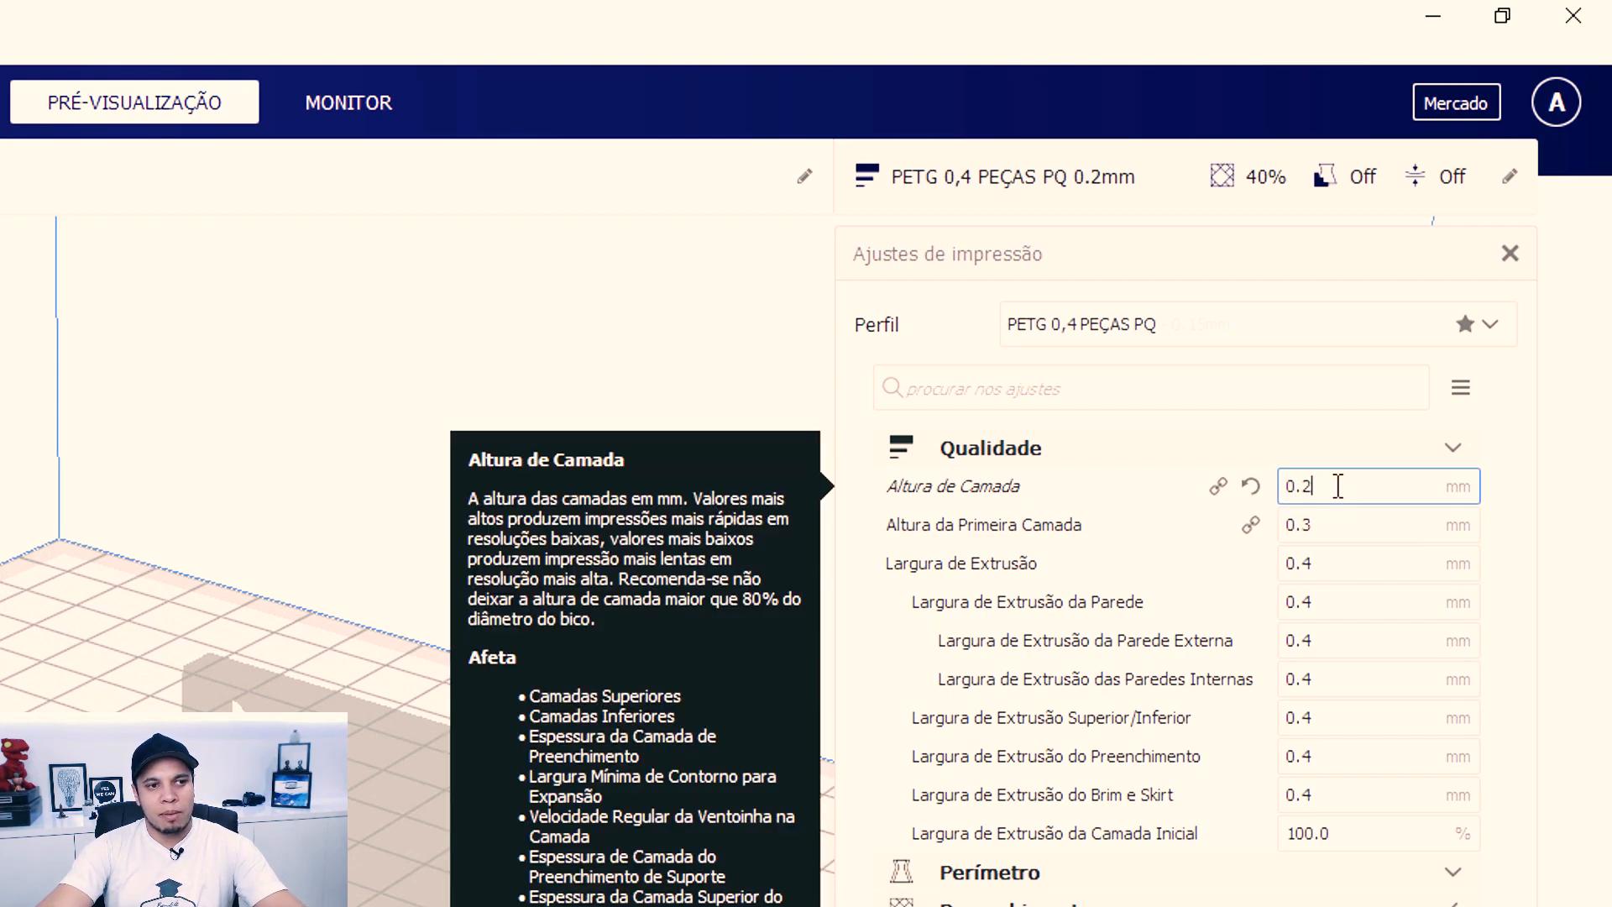
left_click(1347, 522)
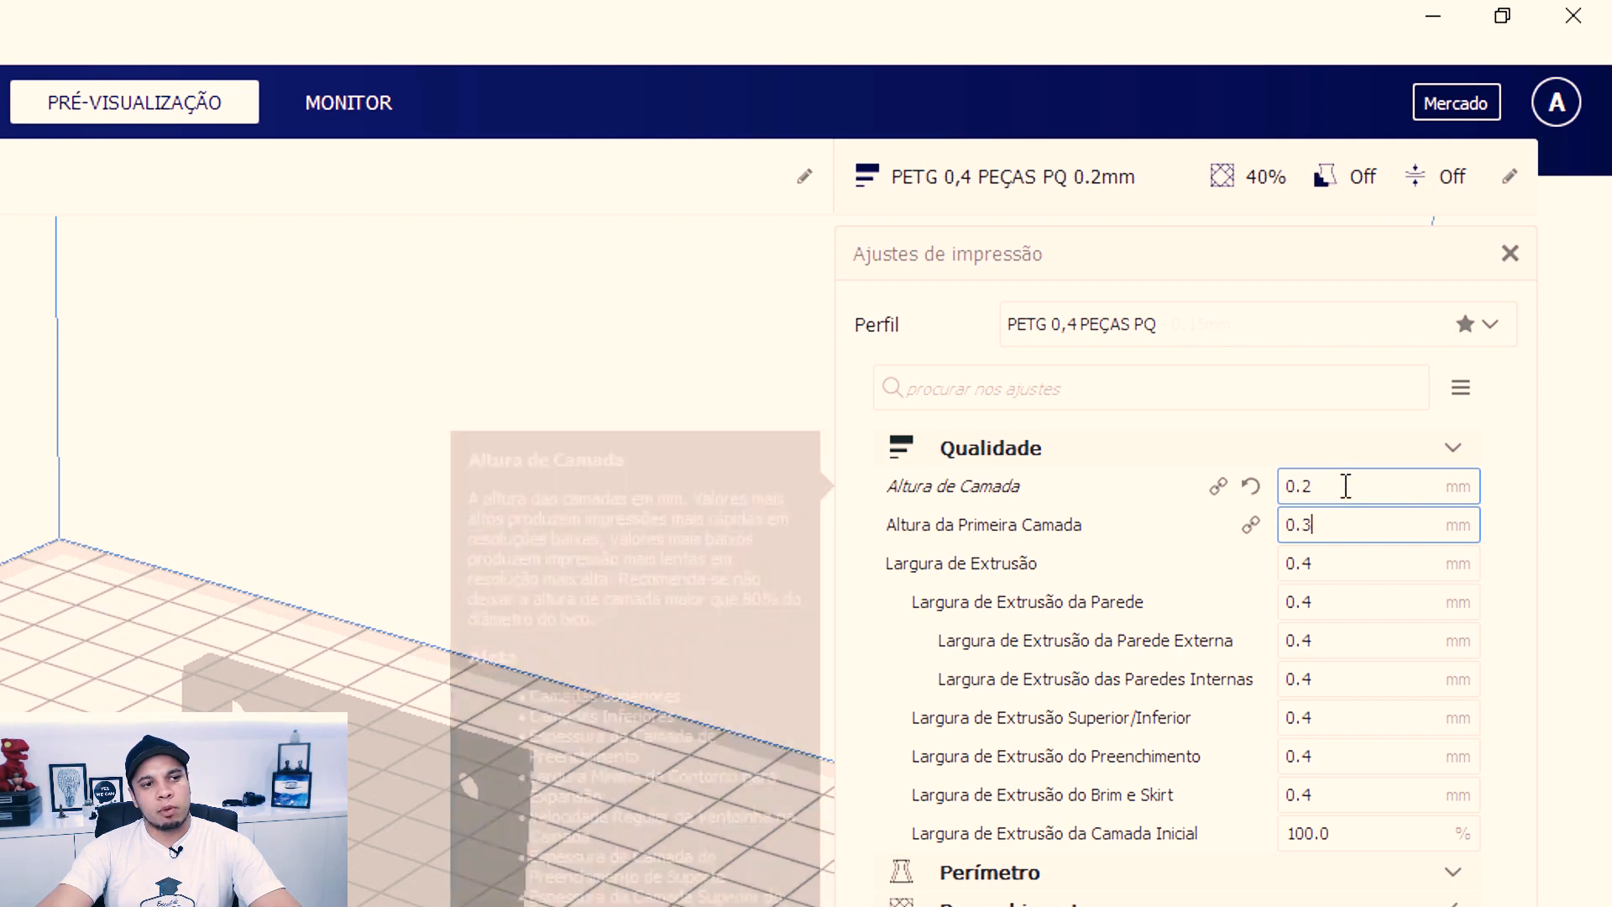
left_click(1346, 486)
left_click(1346, 526)
left_click(1351, 562)
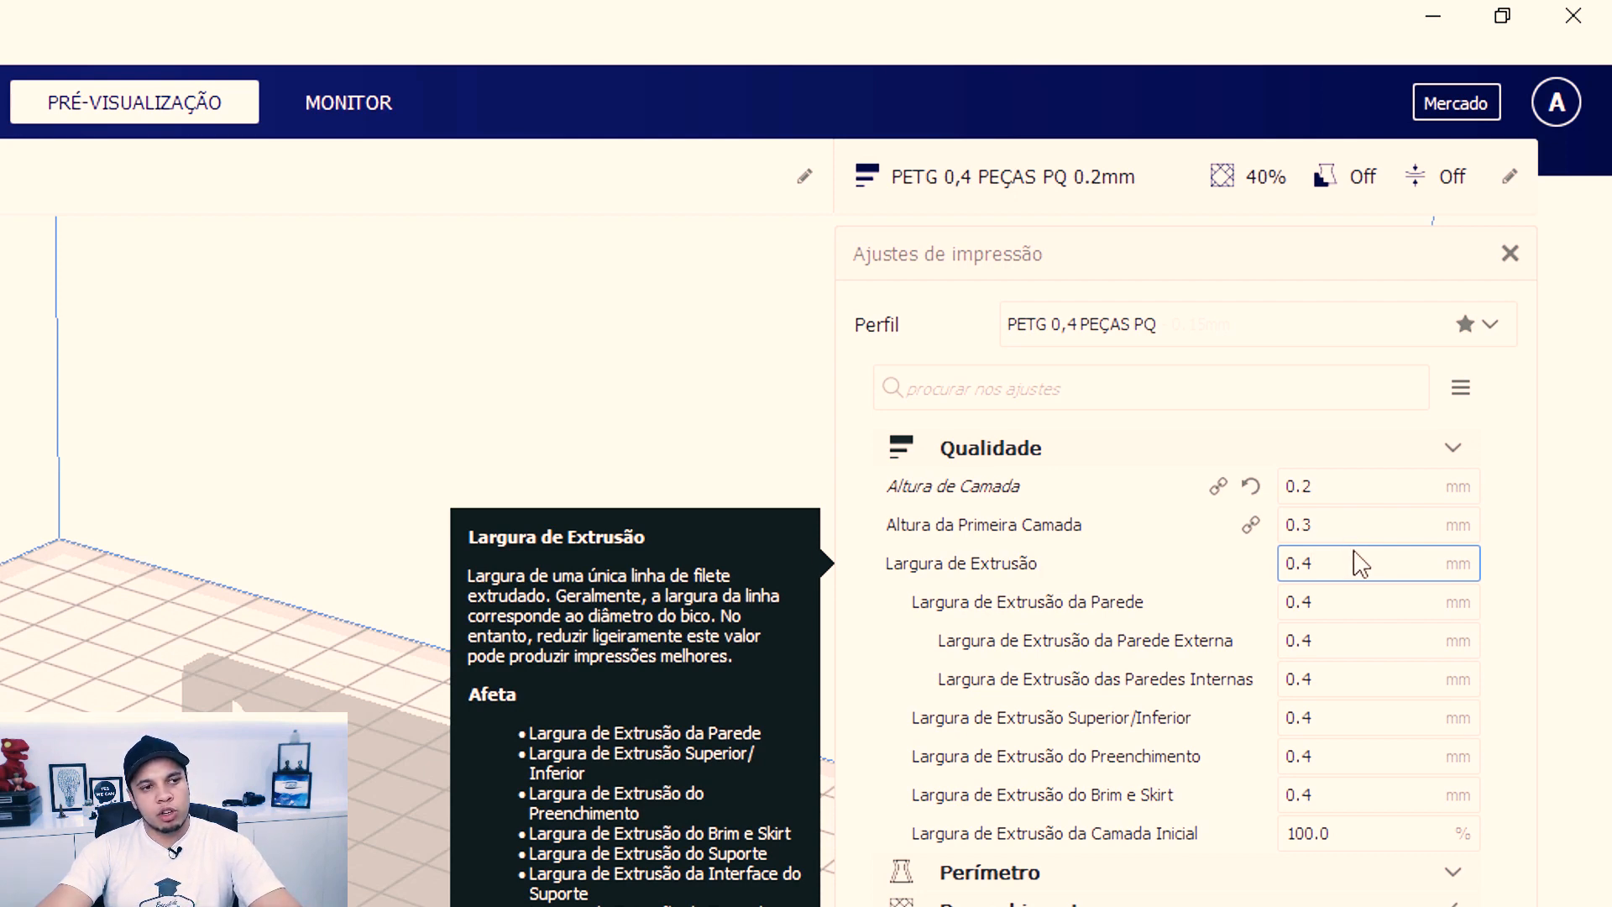
left_click(1345, 486)
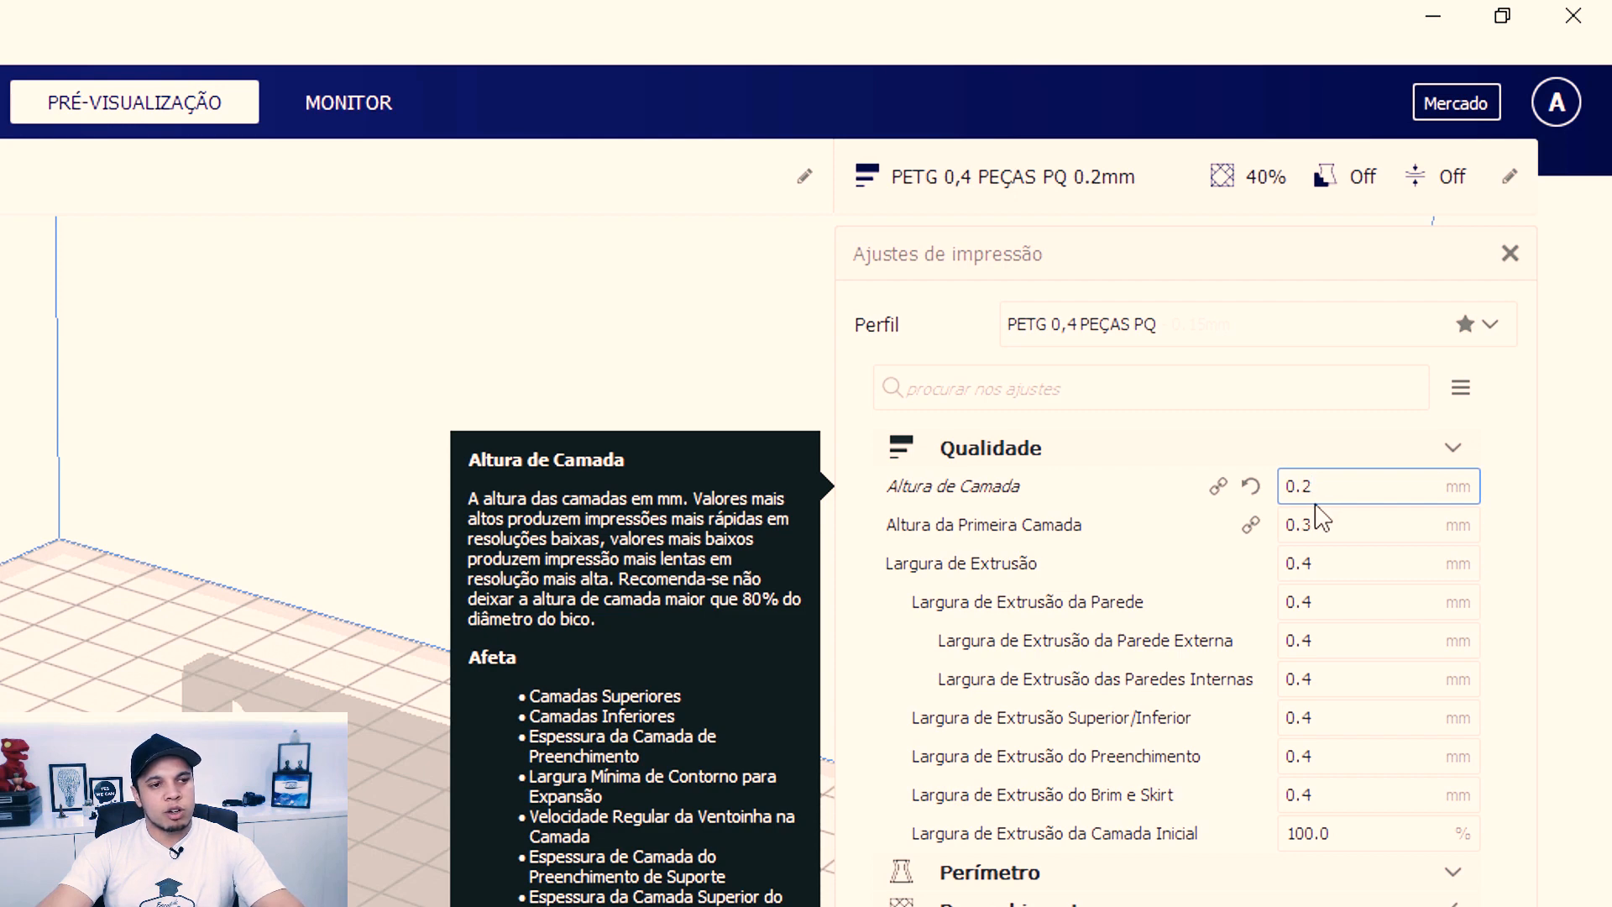
left_click(1360, 526)
Set Largura de Extrusão to 0.38 mm in the Qualidade settings
left_click(1358, 563)
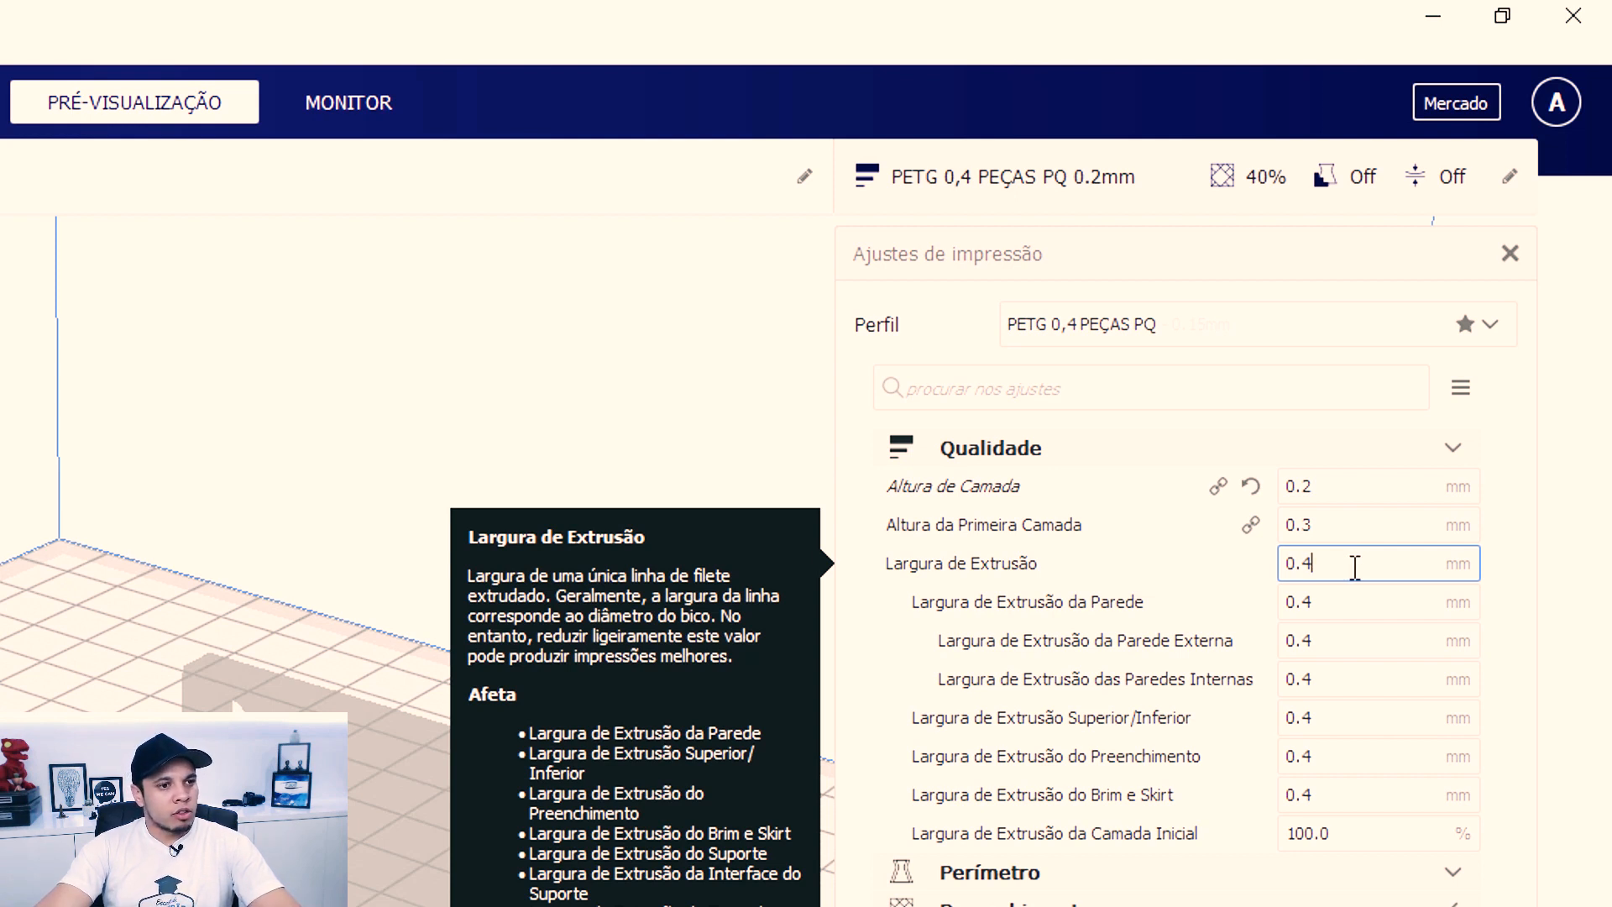
left_click_drag(1345, 570, 1270, 579)
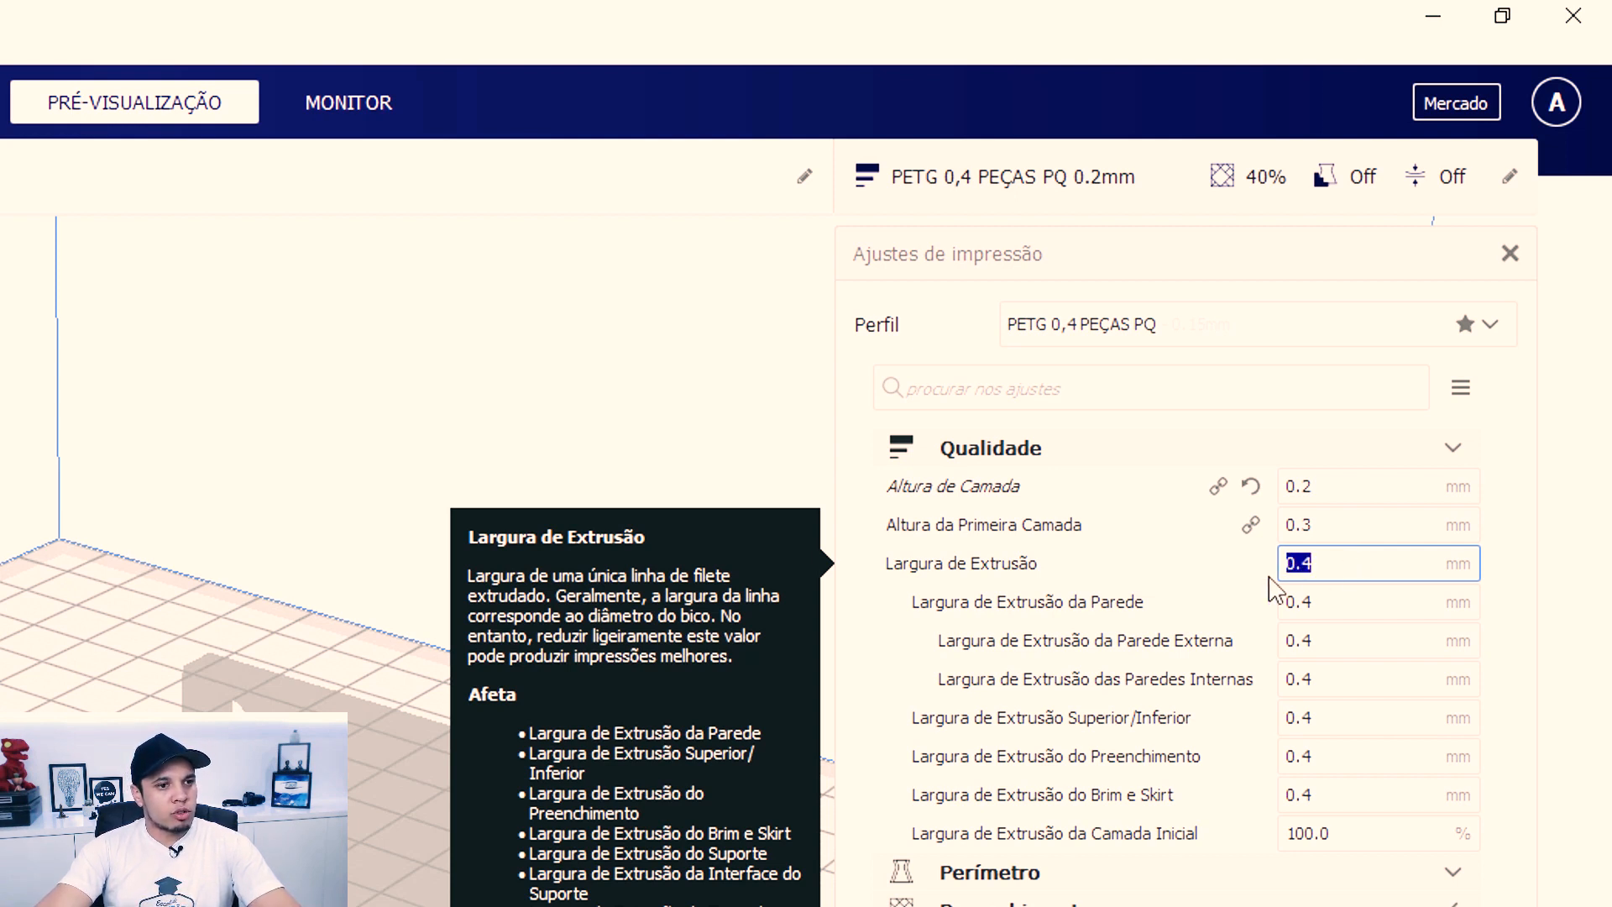
left_click(1347, 565)
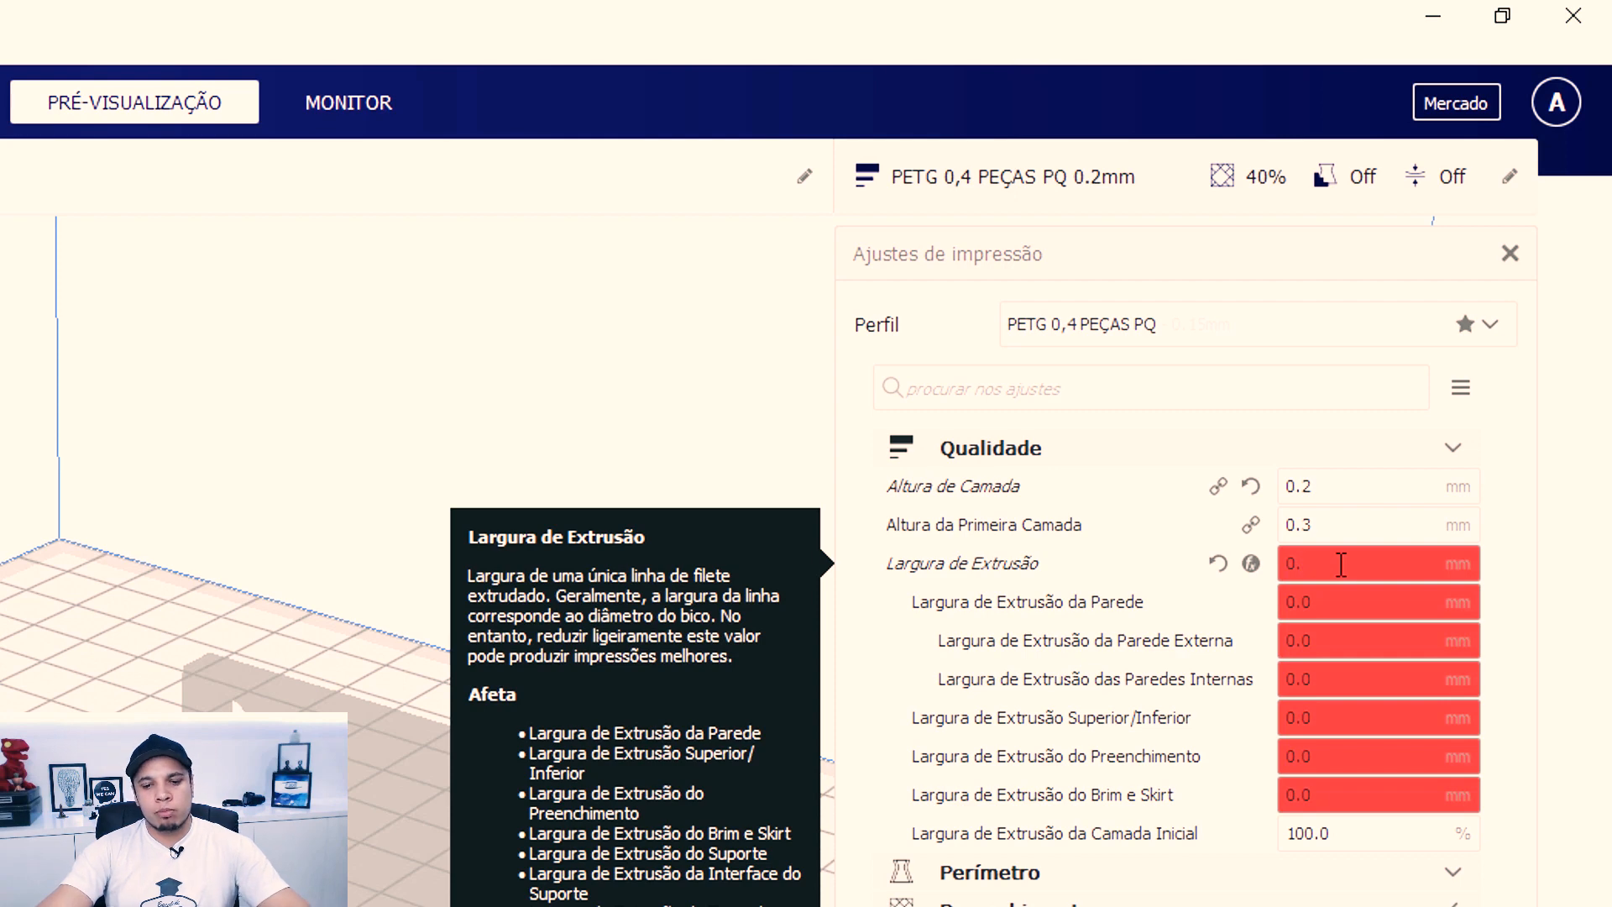
type("38")
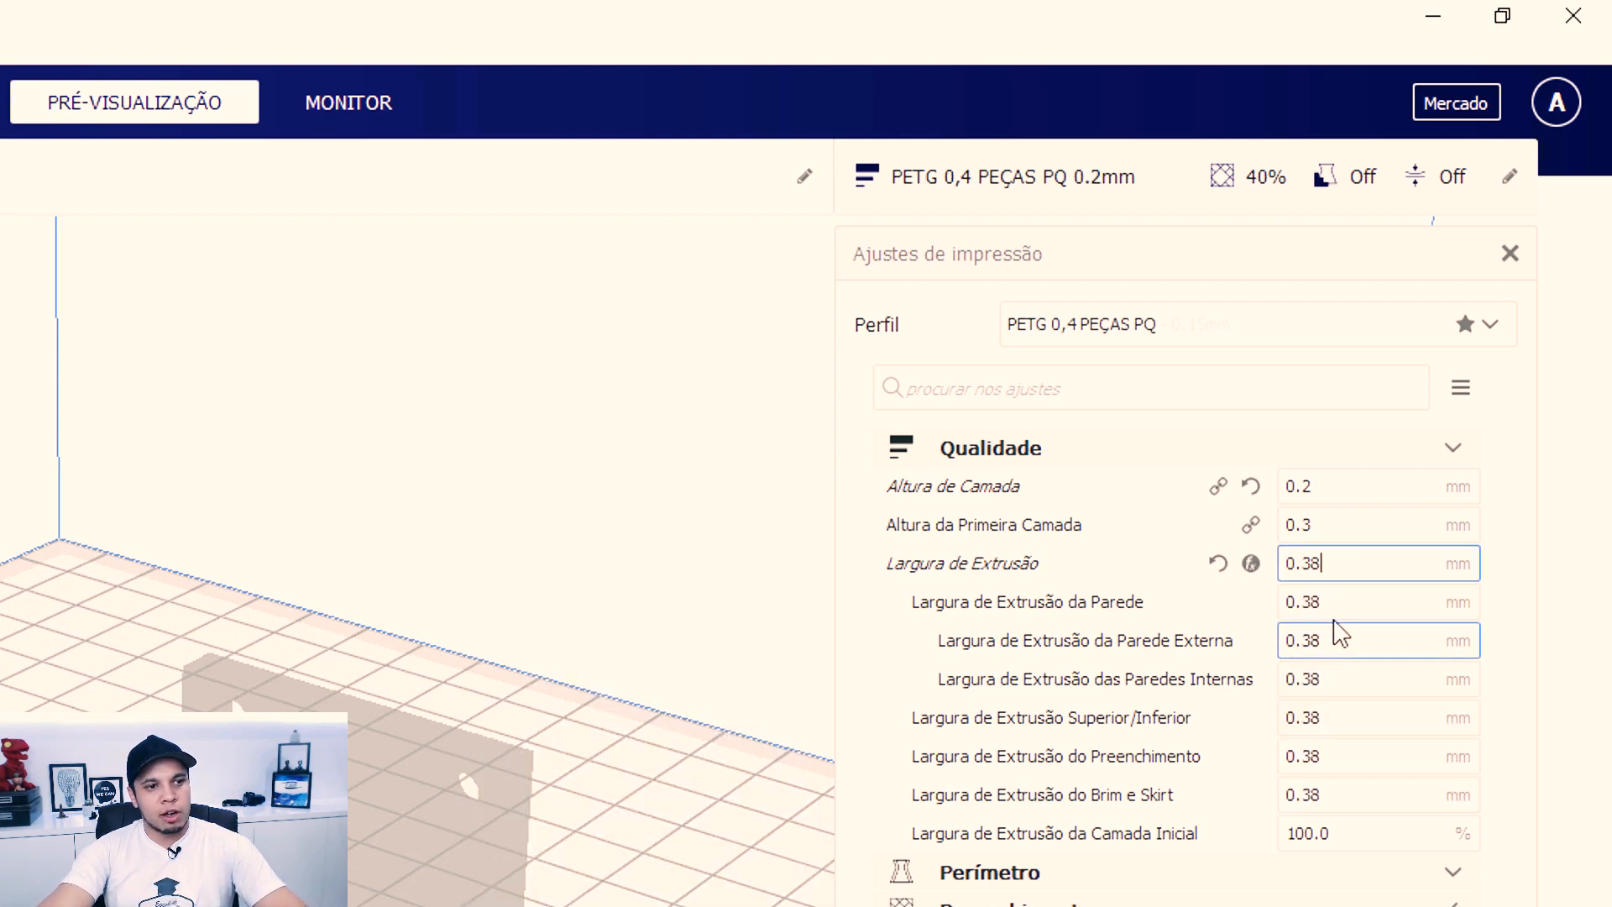
Check the general extrusion width against the dependent Parede and Superior/Inferior extrusion widths
left_click(1355, 601)
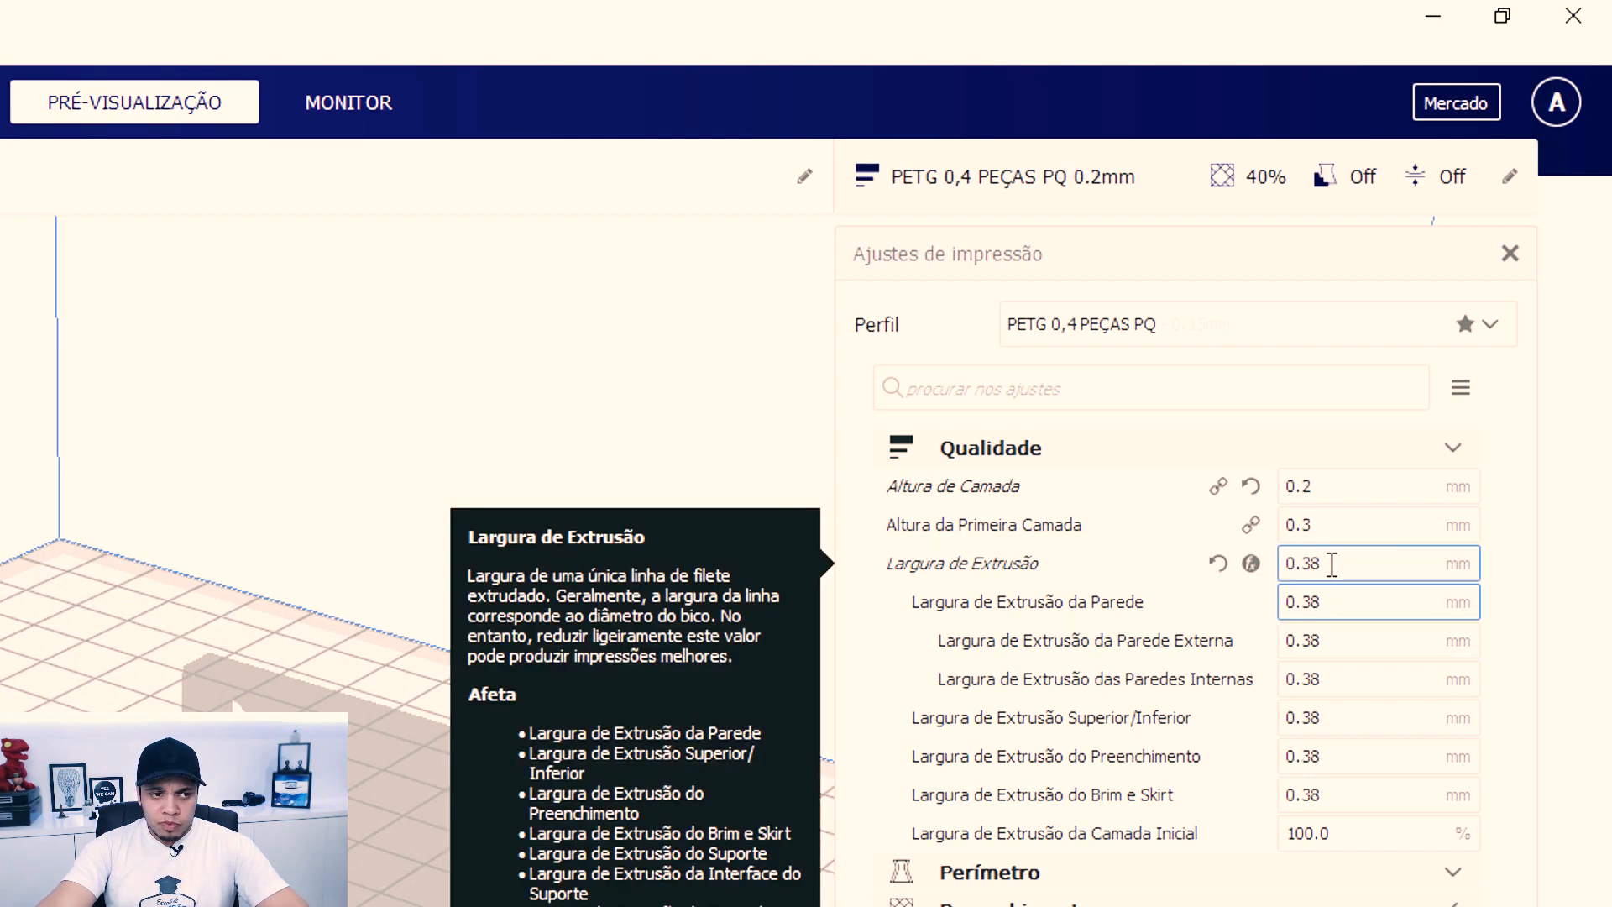
left_click(1349, 564)
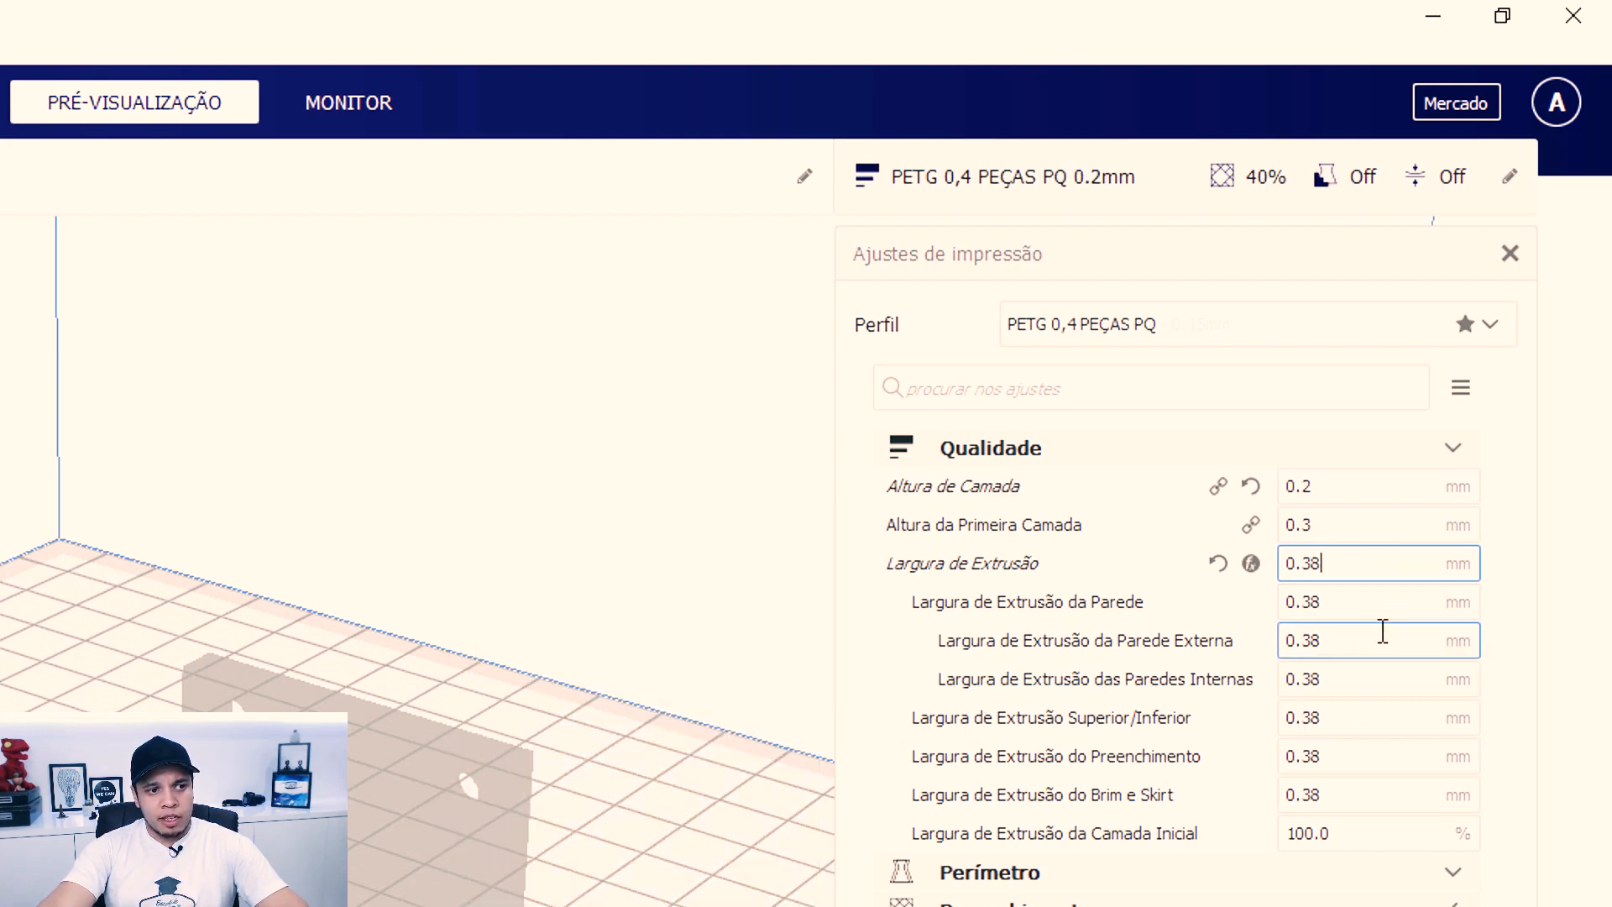
left_click(1335, 606)
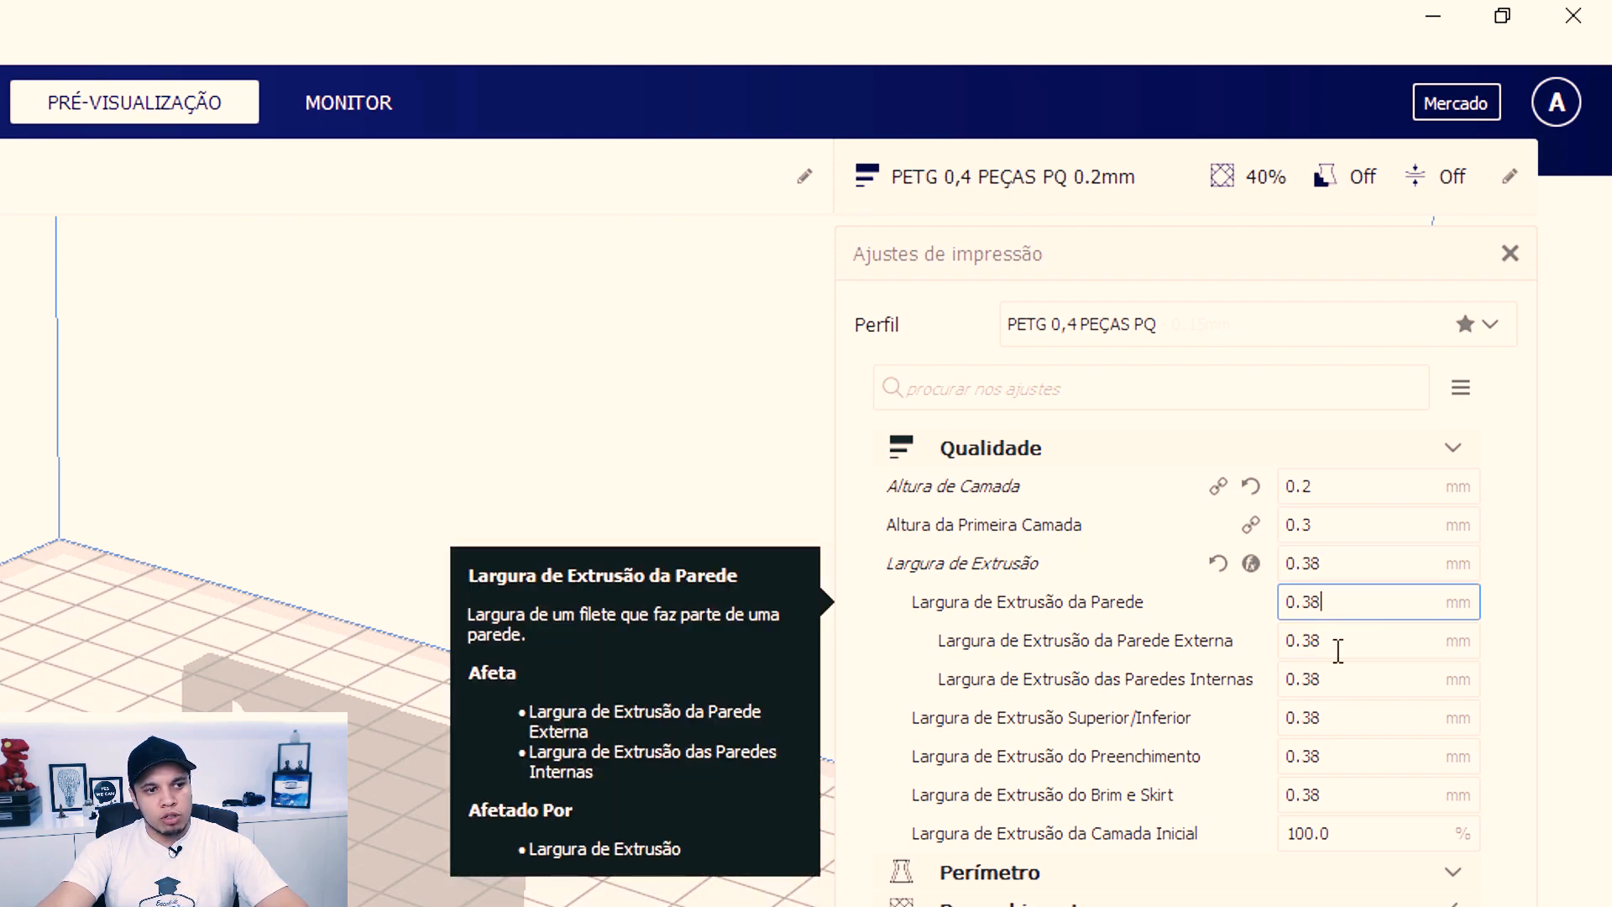
left_click(1346, 724)
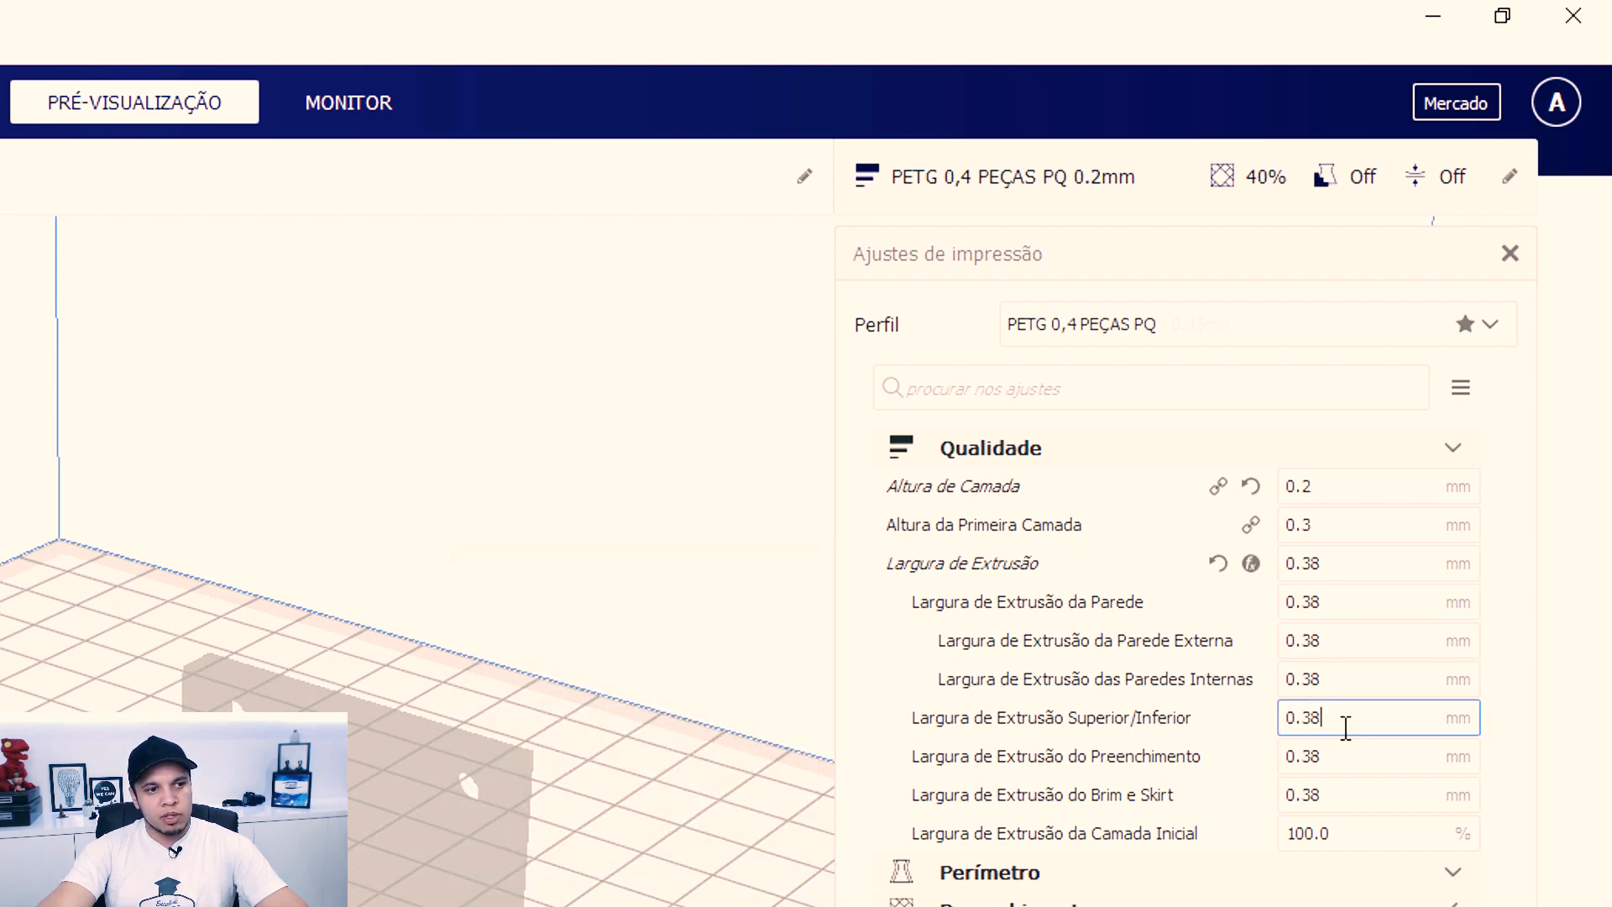
left_click(1344, 563)
left_click_drag(1358, 562, 1314, 651)
left_click(1355, 575)
left_click_drag(1290, 718, 1338, 720)
left_click(1347, 720)
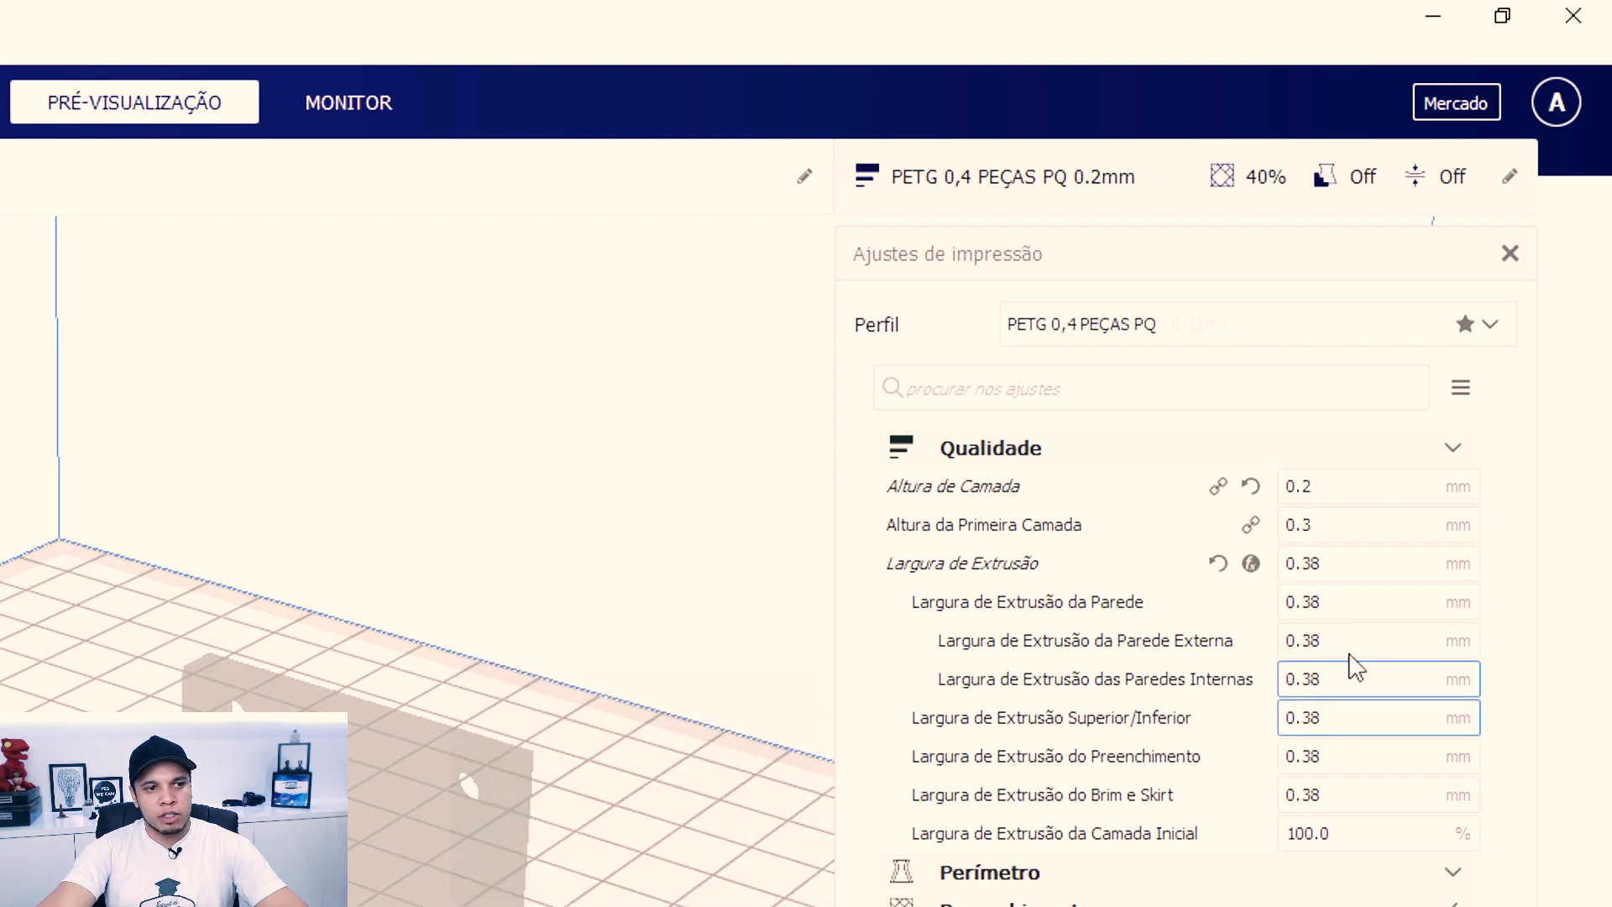
left_click(1344, 605)
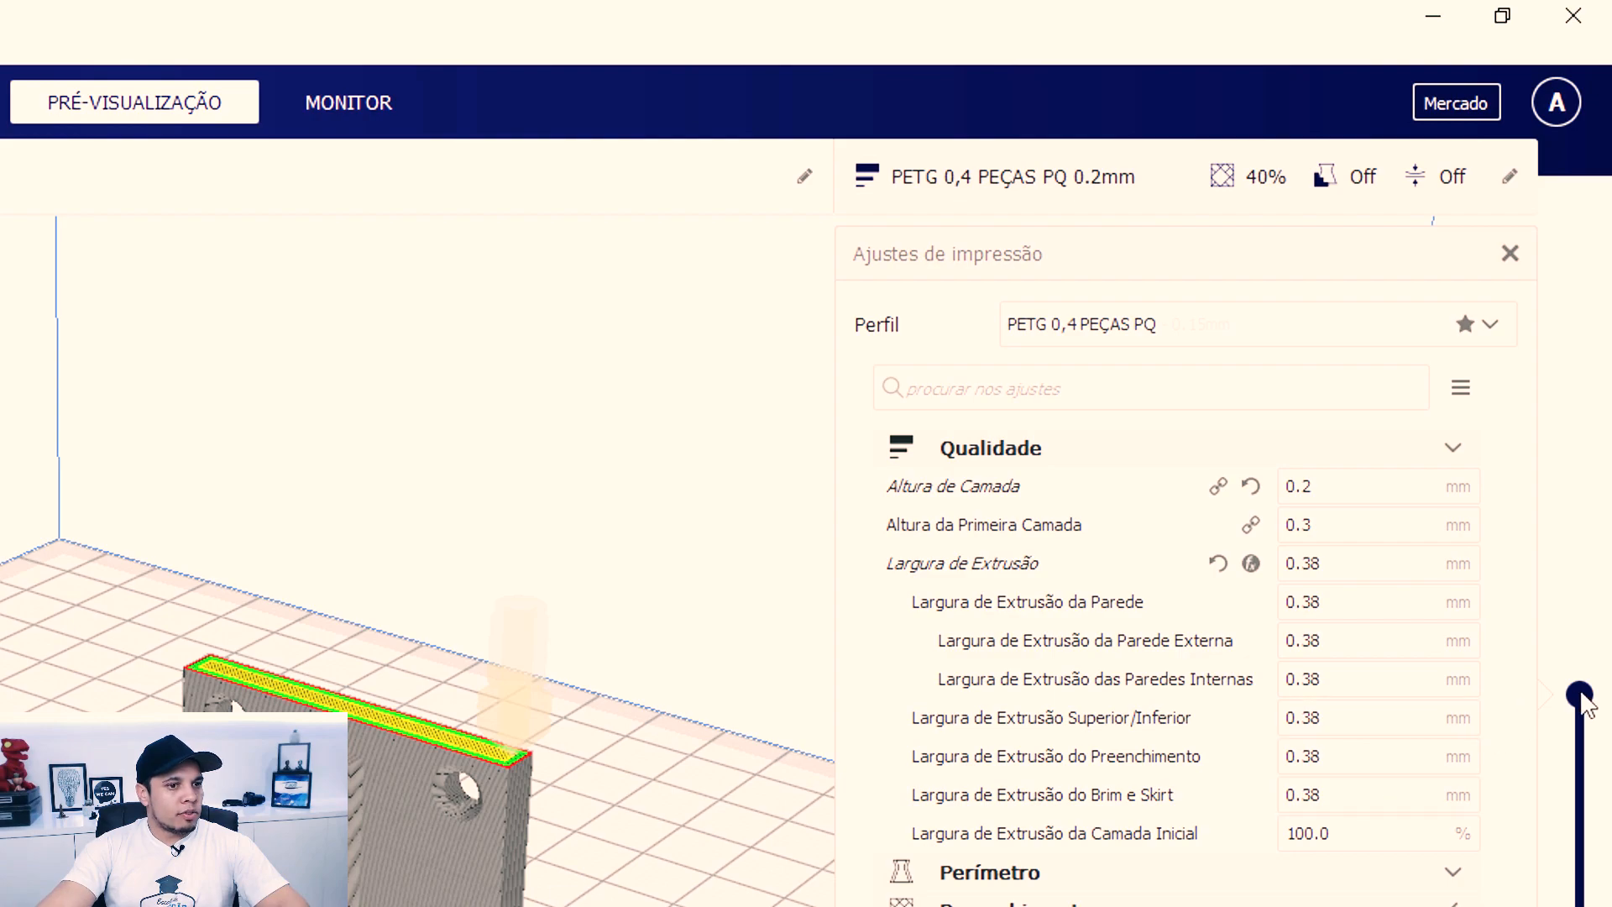
Examine the extrusion lines of the bracket's walls and infill-side surfaces up close in the sliced layer preview
mouse_move(1581, 695)
left_mouse_down()
mouse_move(1597, 780)
mouse_move(1581, 695)
left_mouse_up()
scroll(654, 867, "up", 5)
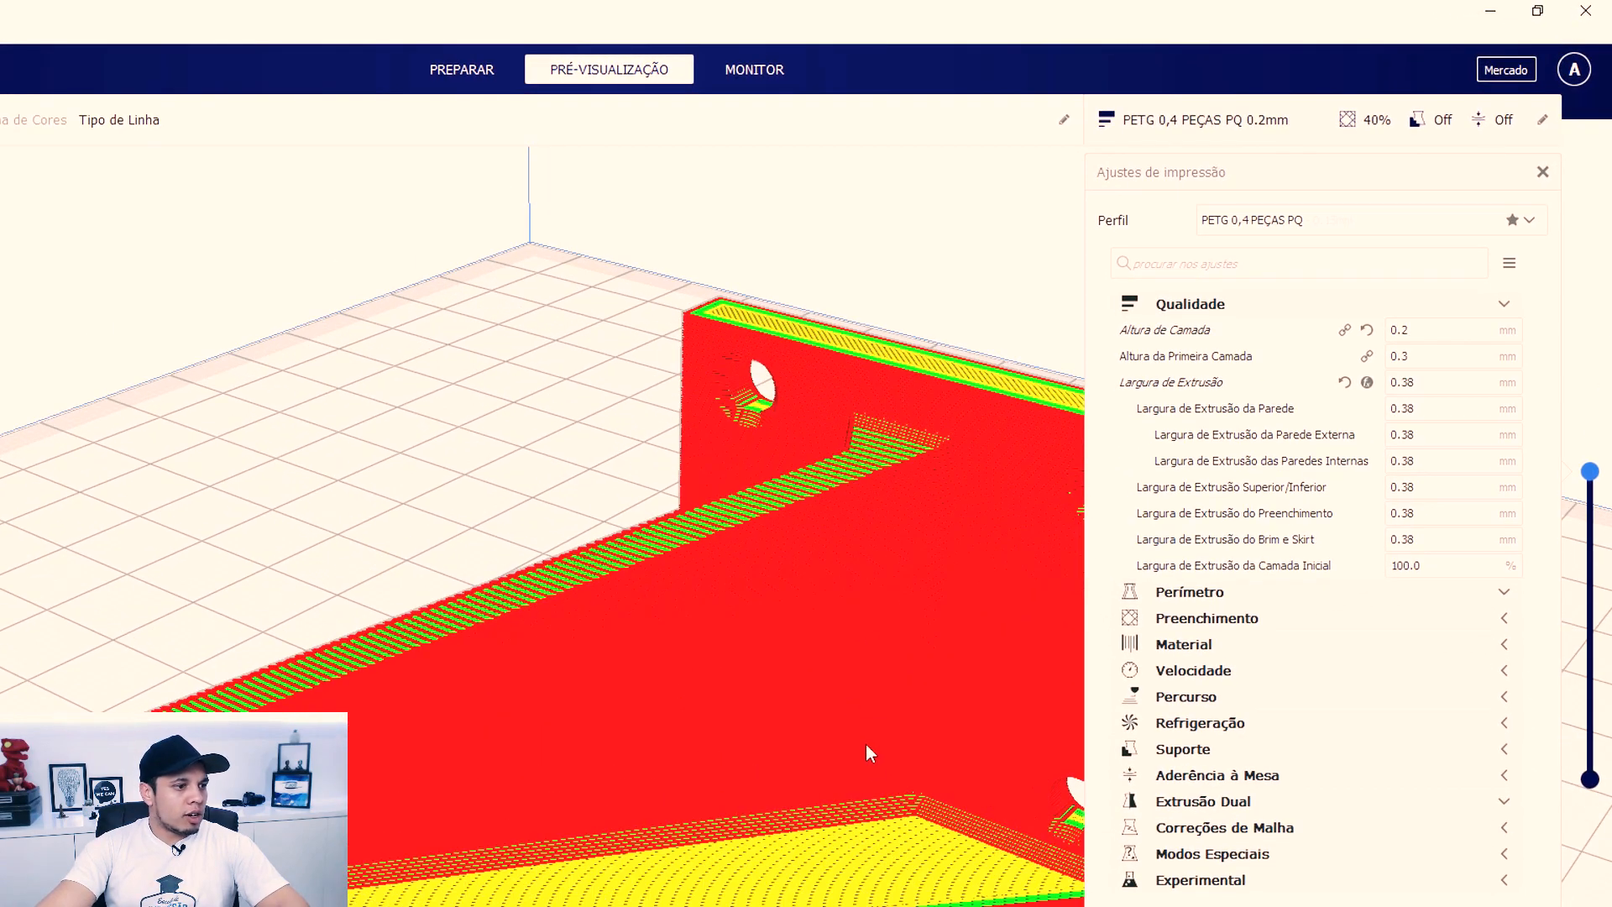
scroll(711, 578, "up", 5)
scroll(873, 779, "down", 5)
scroll(810, 875, "up", 6)
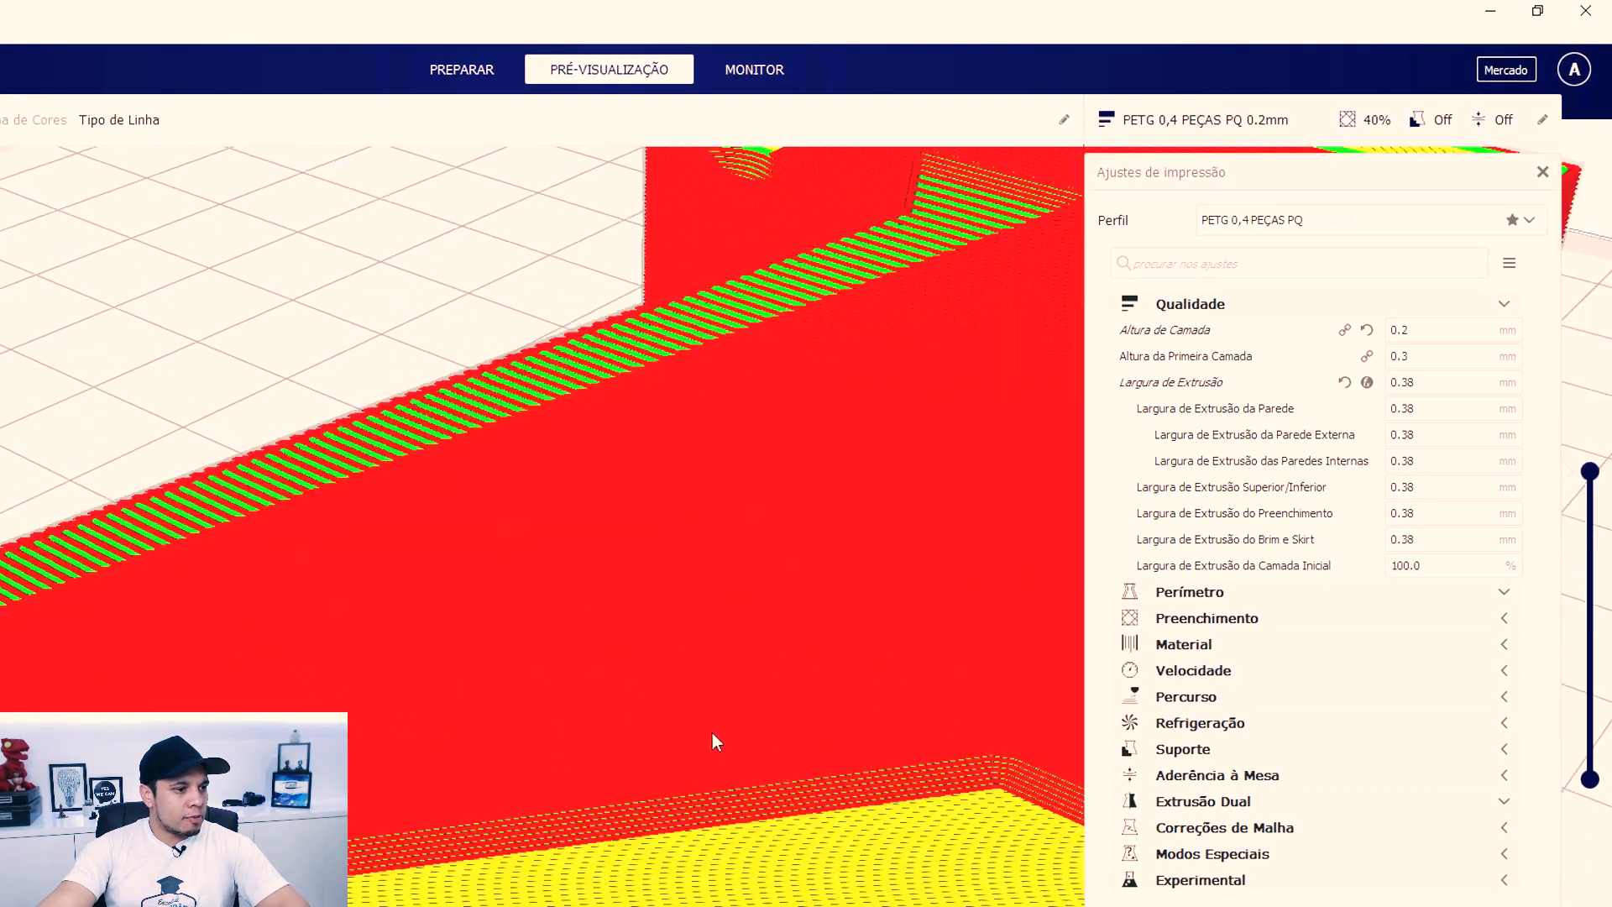
scroll(550, 421, "down", 5)
scroll(718, 603, "up", 5)
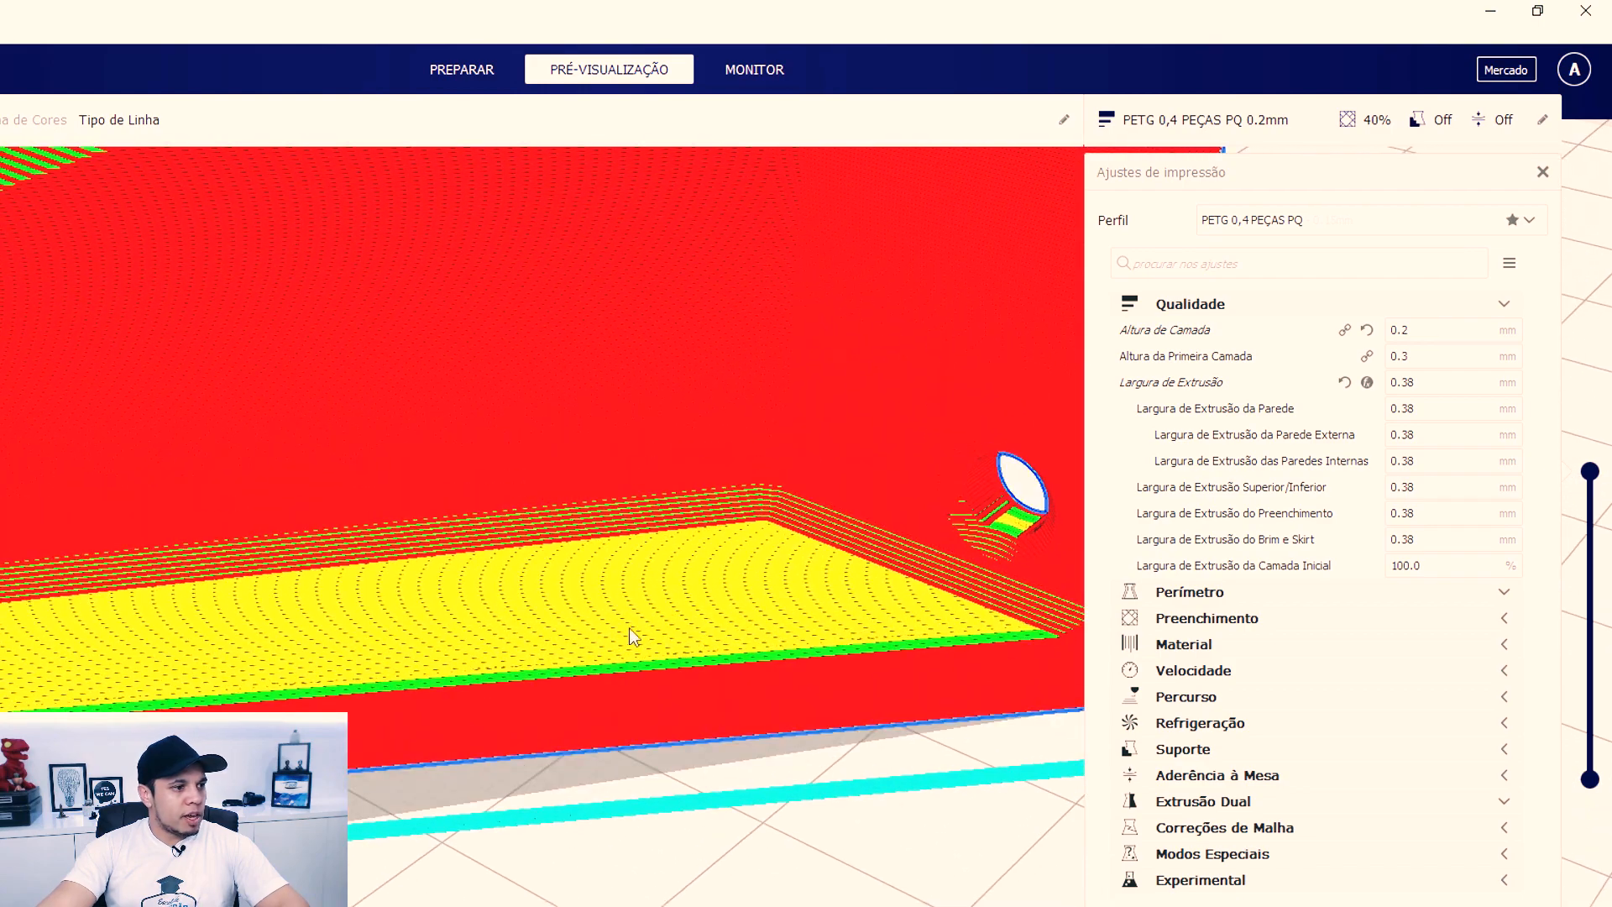
right_click_drag(444, 610, 864, 635)
scroll(682, 599, "up", 4)
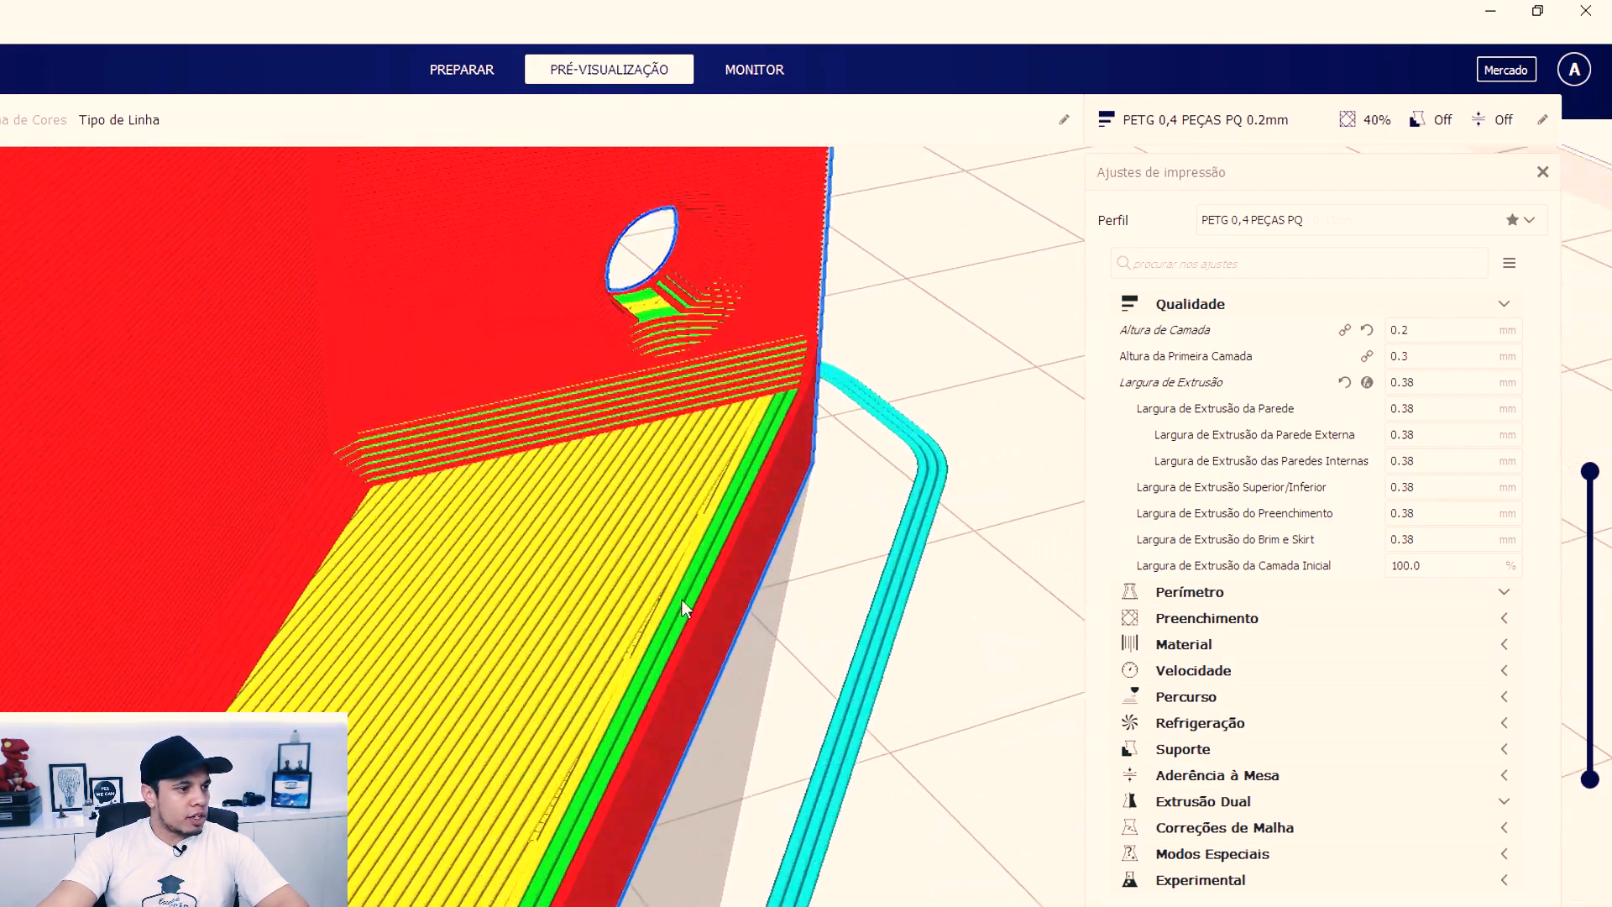
Lower the displayed layer of the sliced bracket to expose the inner walls and infill of the central rib
scroll(797, 588, "up", 2)
scroll(815, 569, "down", 3)
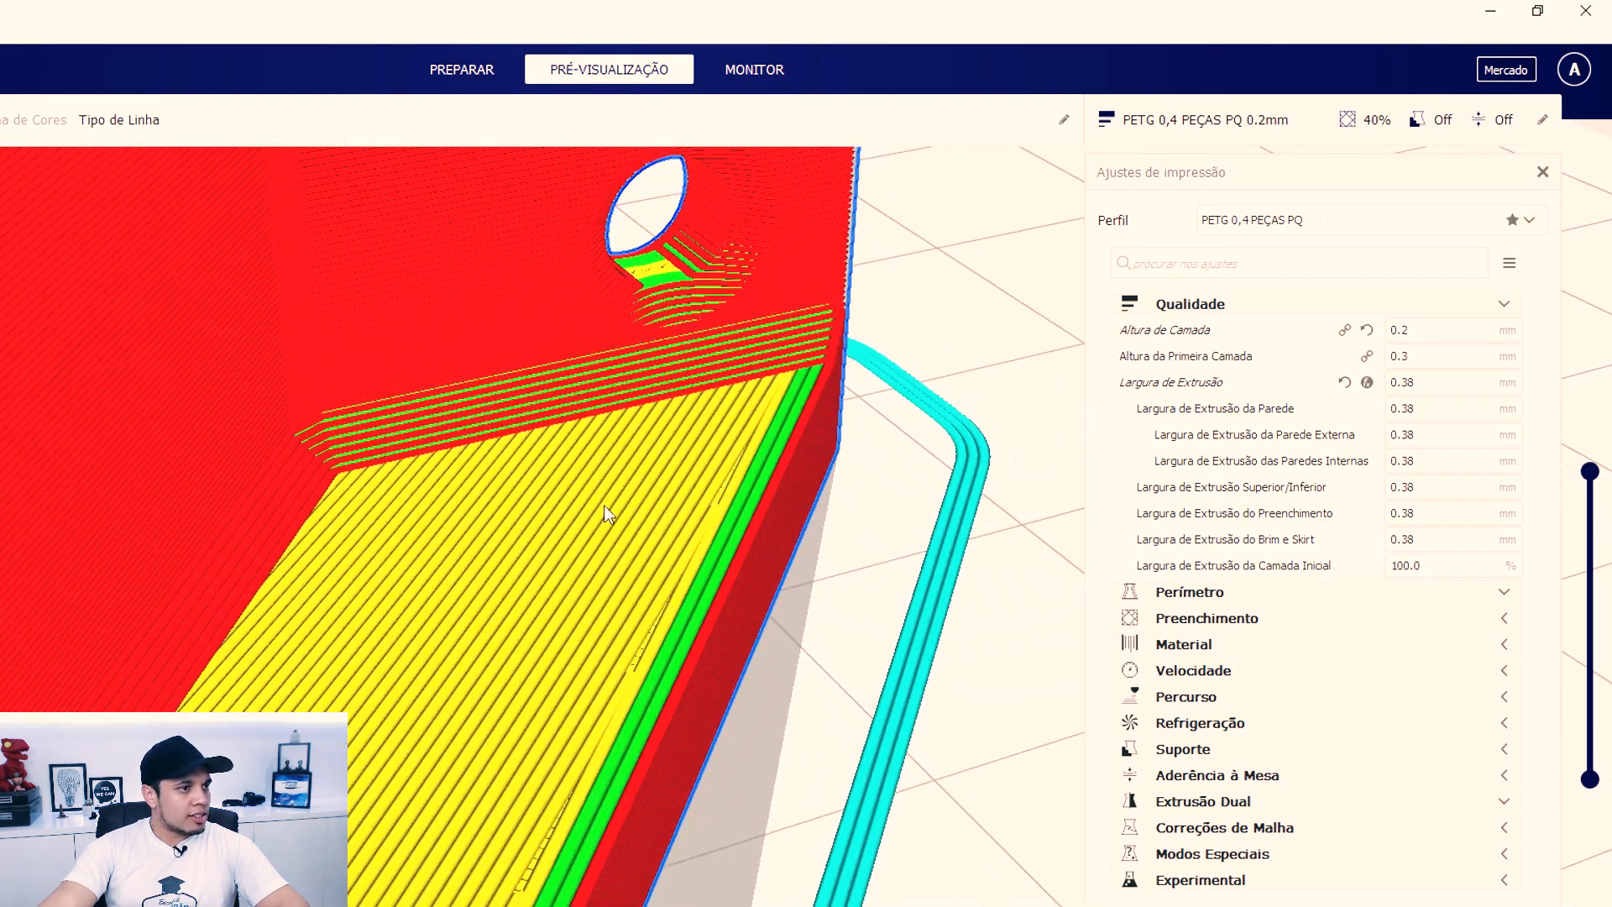
right_click_drag(259, 567, 868, 627)
scroll(755, 587, "up", 2)
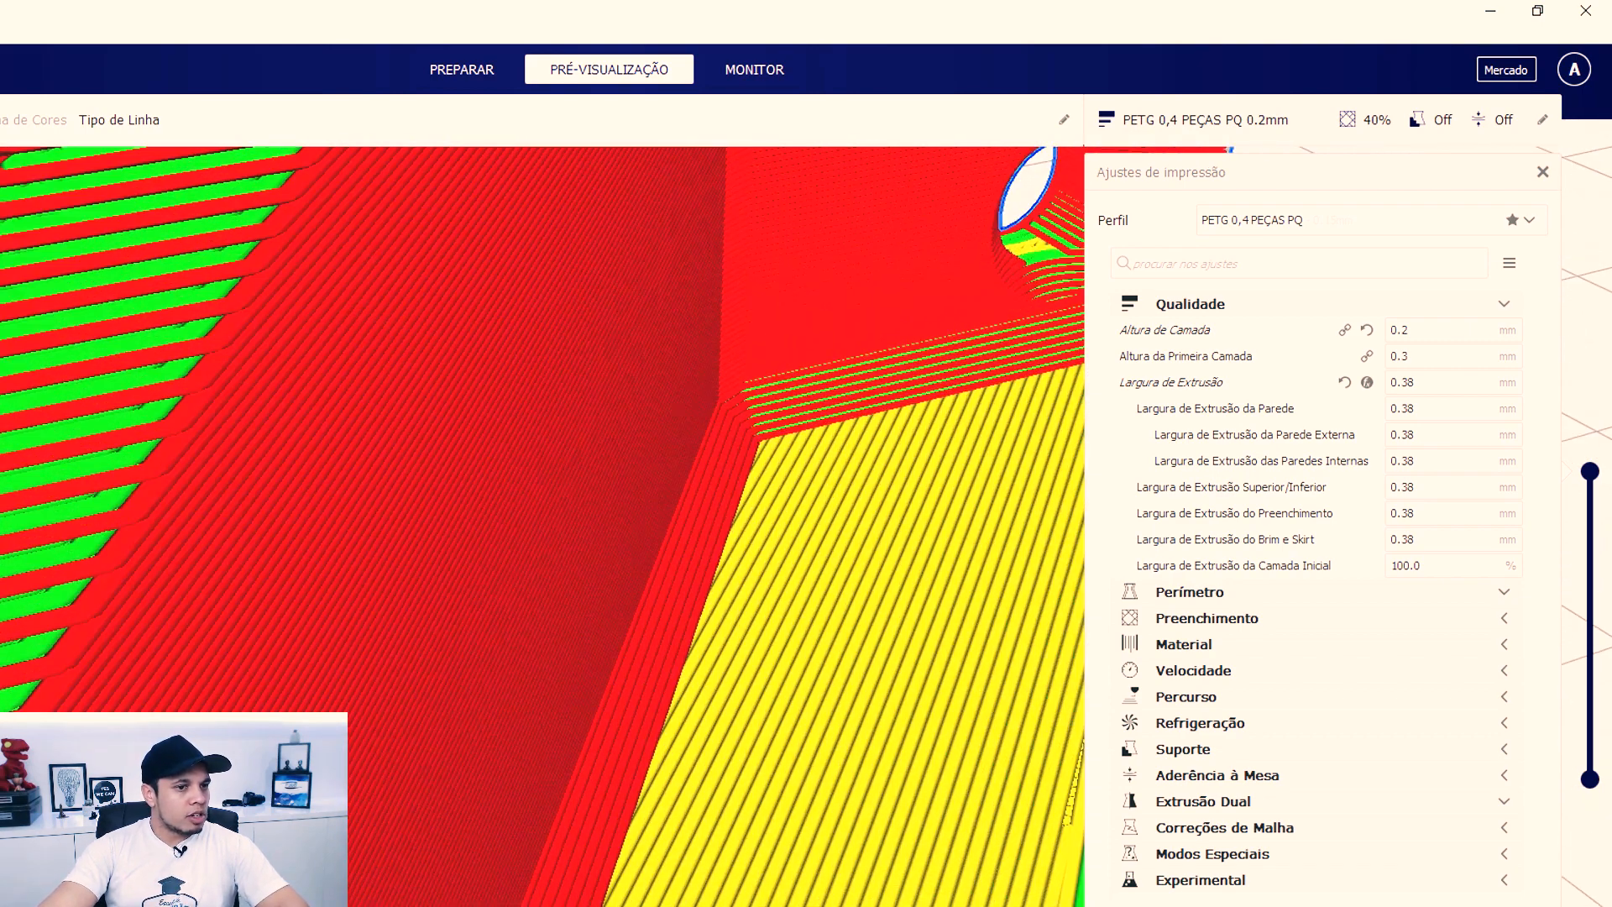
left_click_drag(1593, 475, 1589, 697)
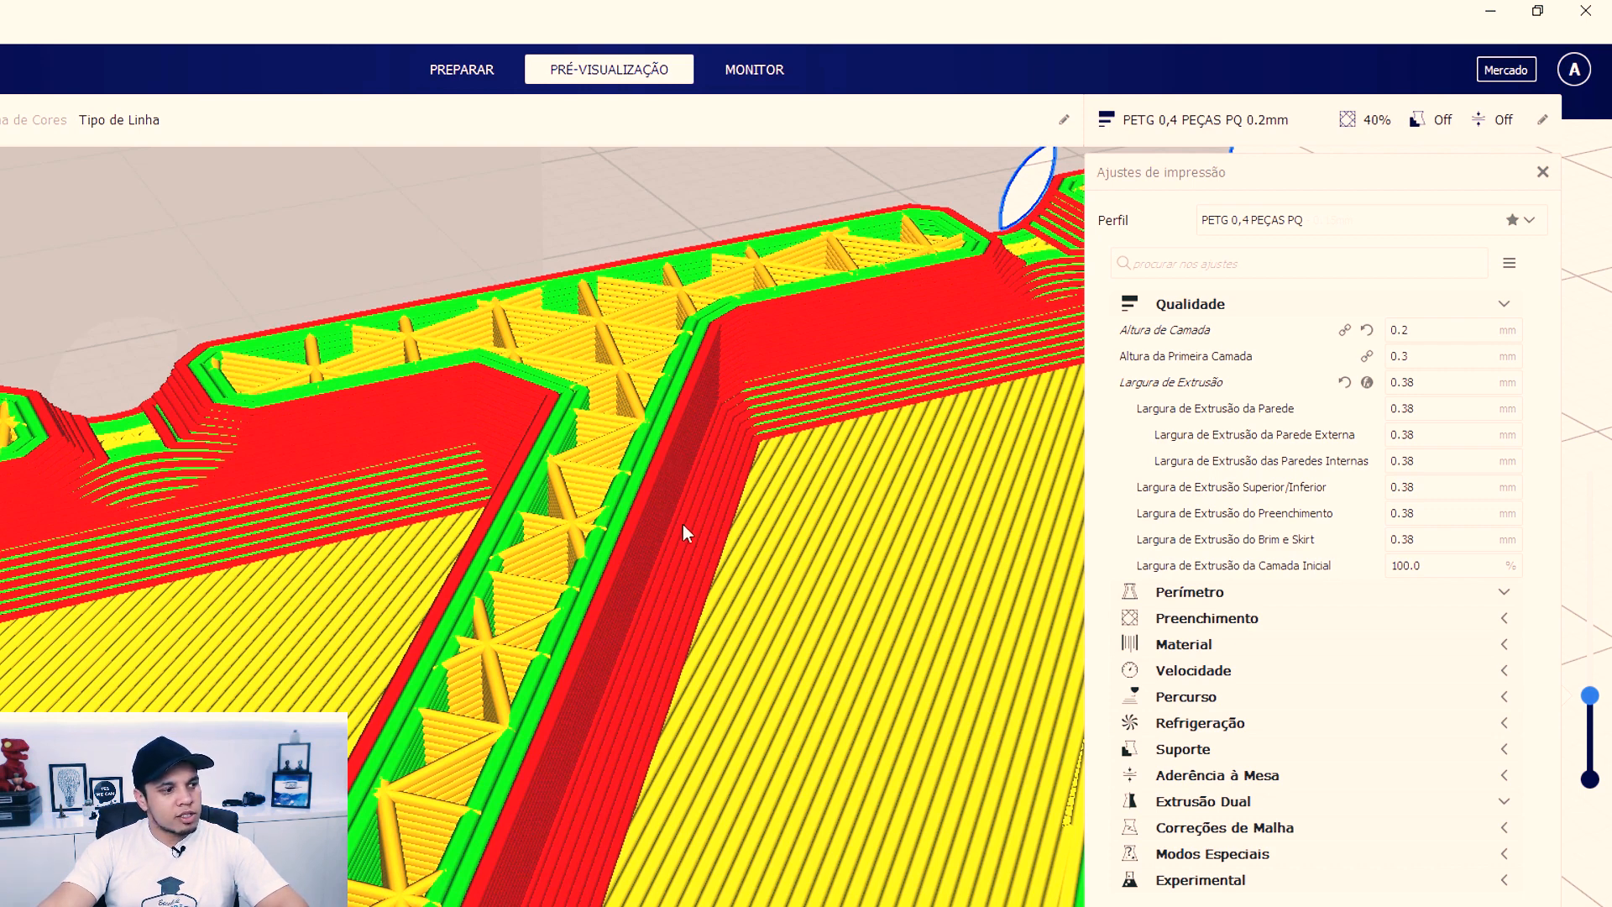
Set Largura de Extrusão da Parede to 0.7 mm and compare it with the general and dependent extrusion widths
left_click(1438, 408)
left_click(1444, 434)
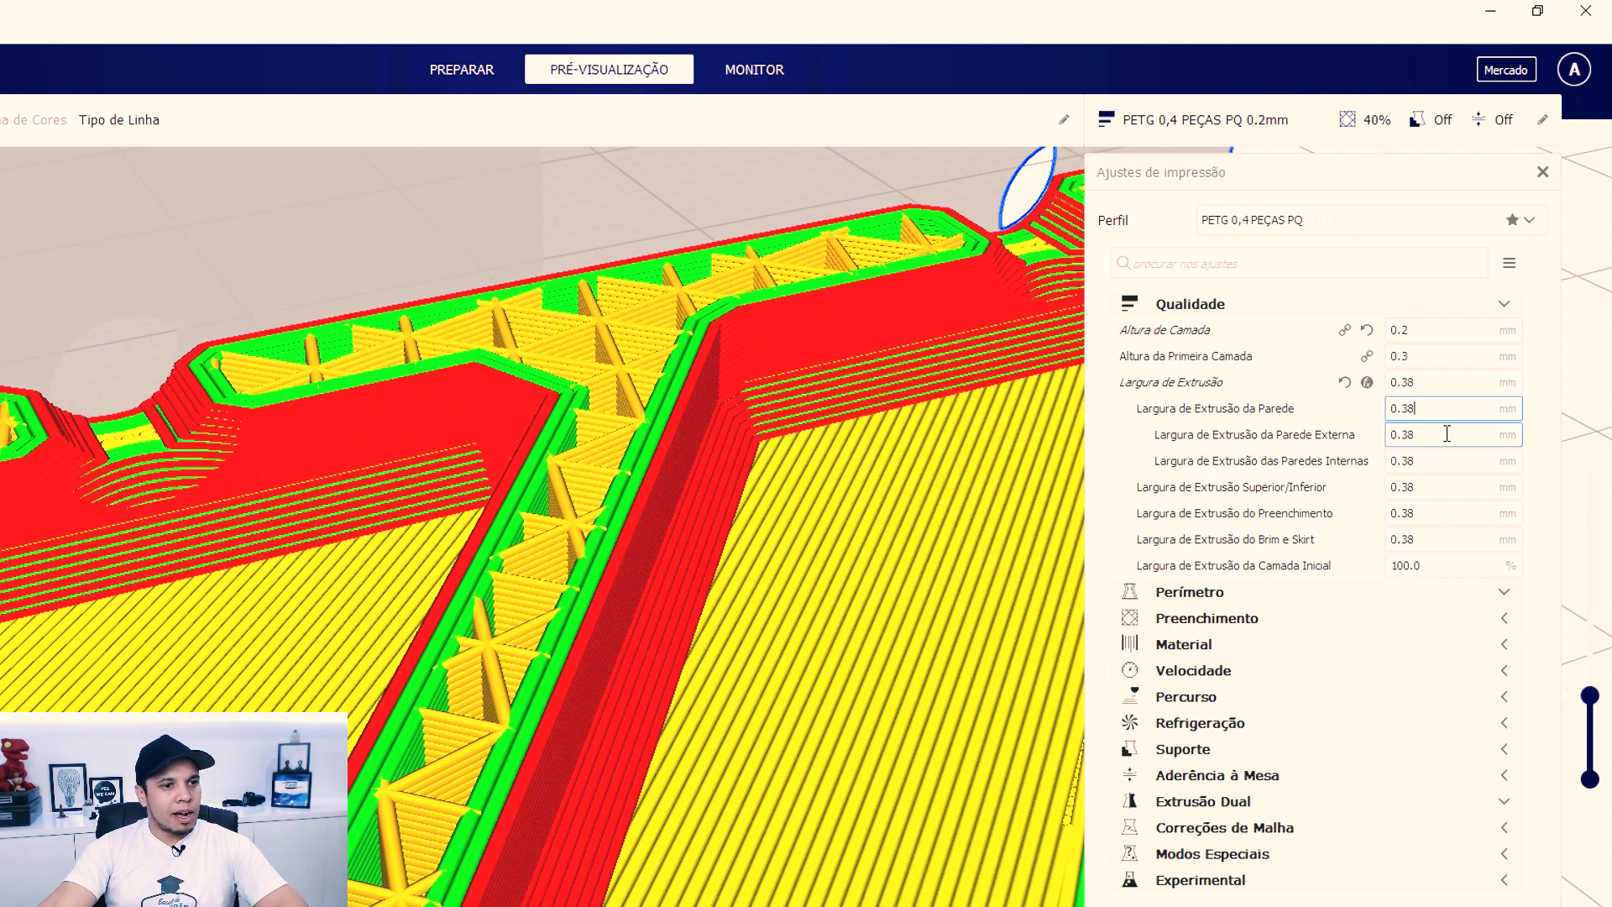
left_click(1438, 409)
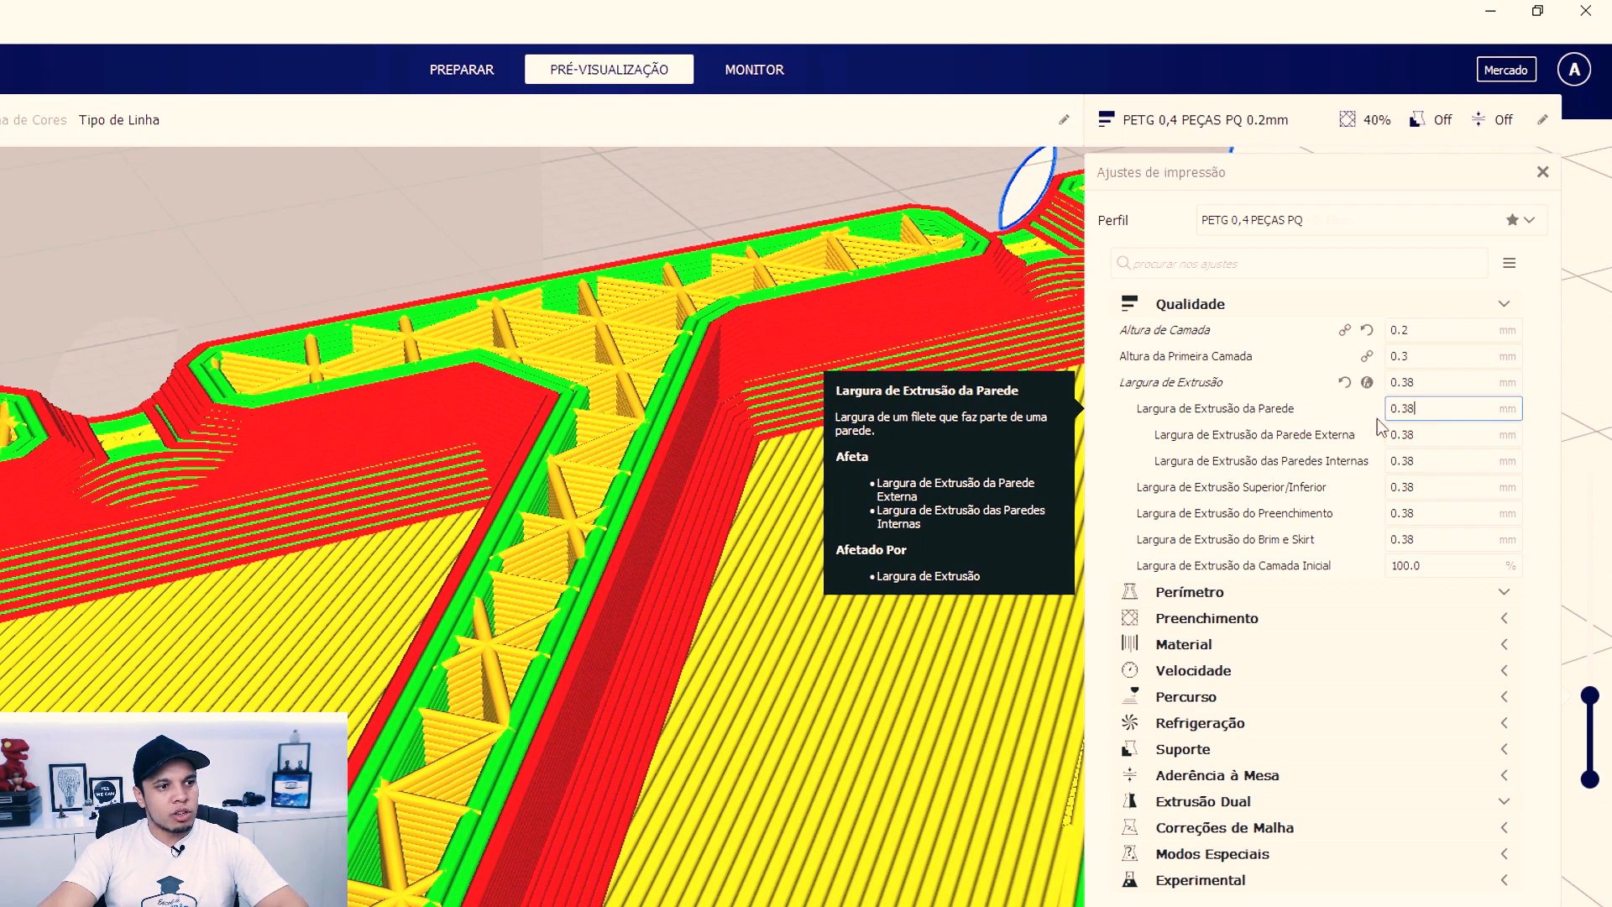
mouse_move(1444, 408)
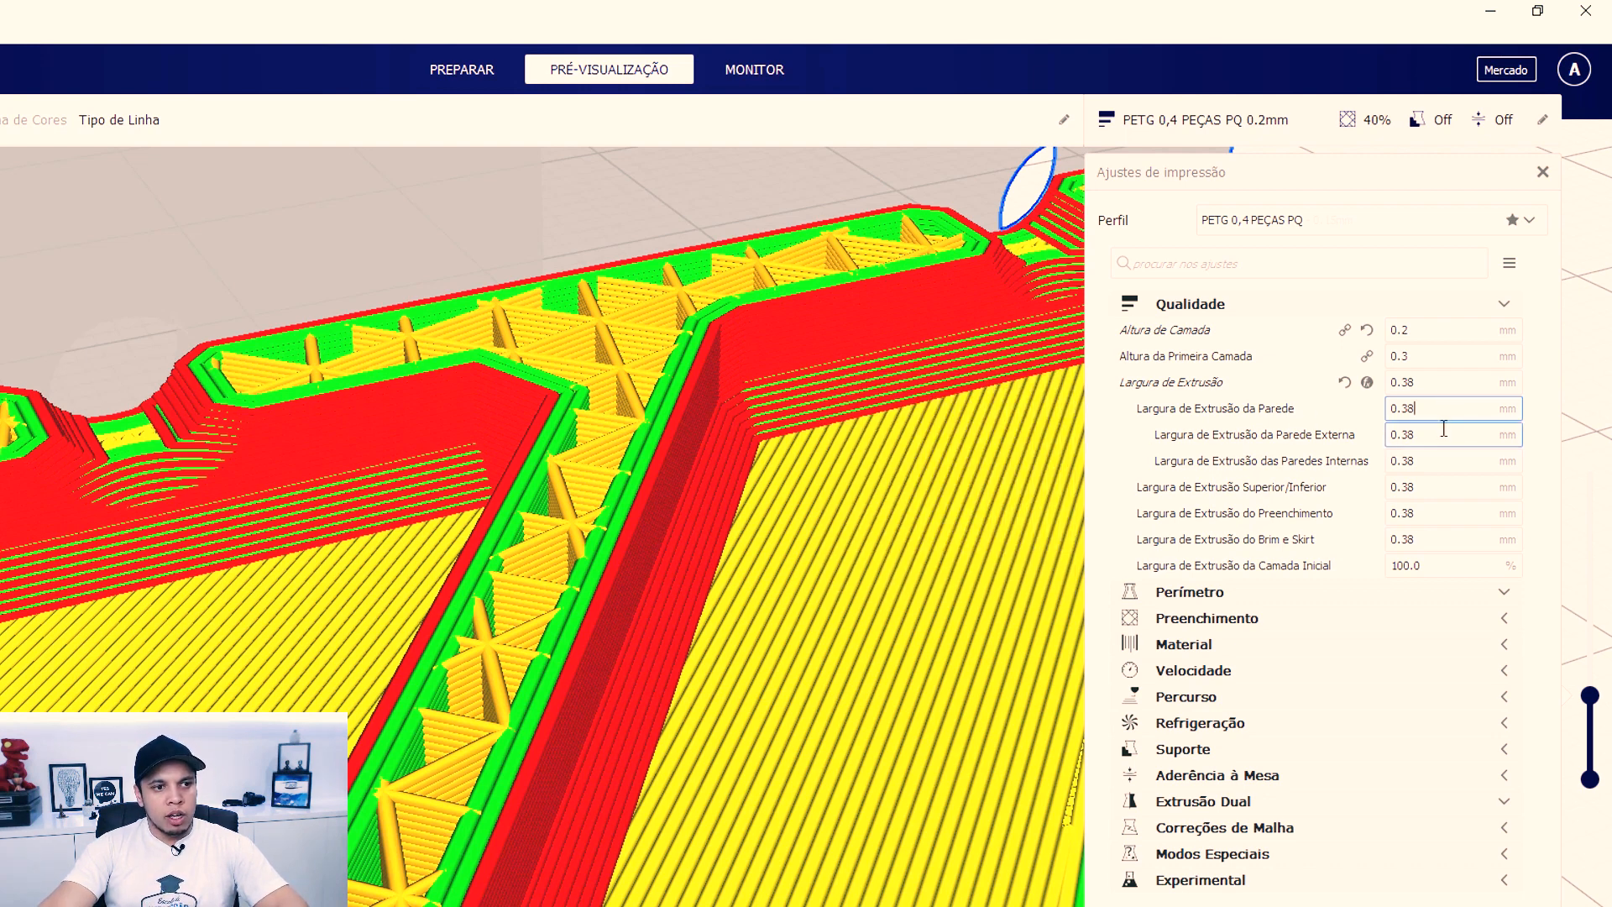
double_click(1406, 409)
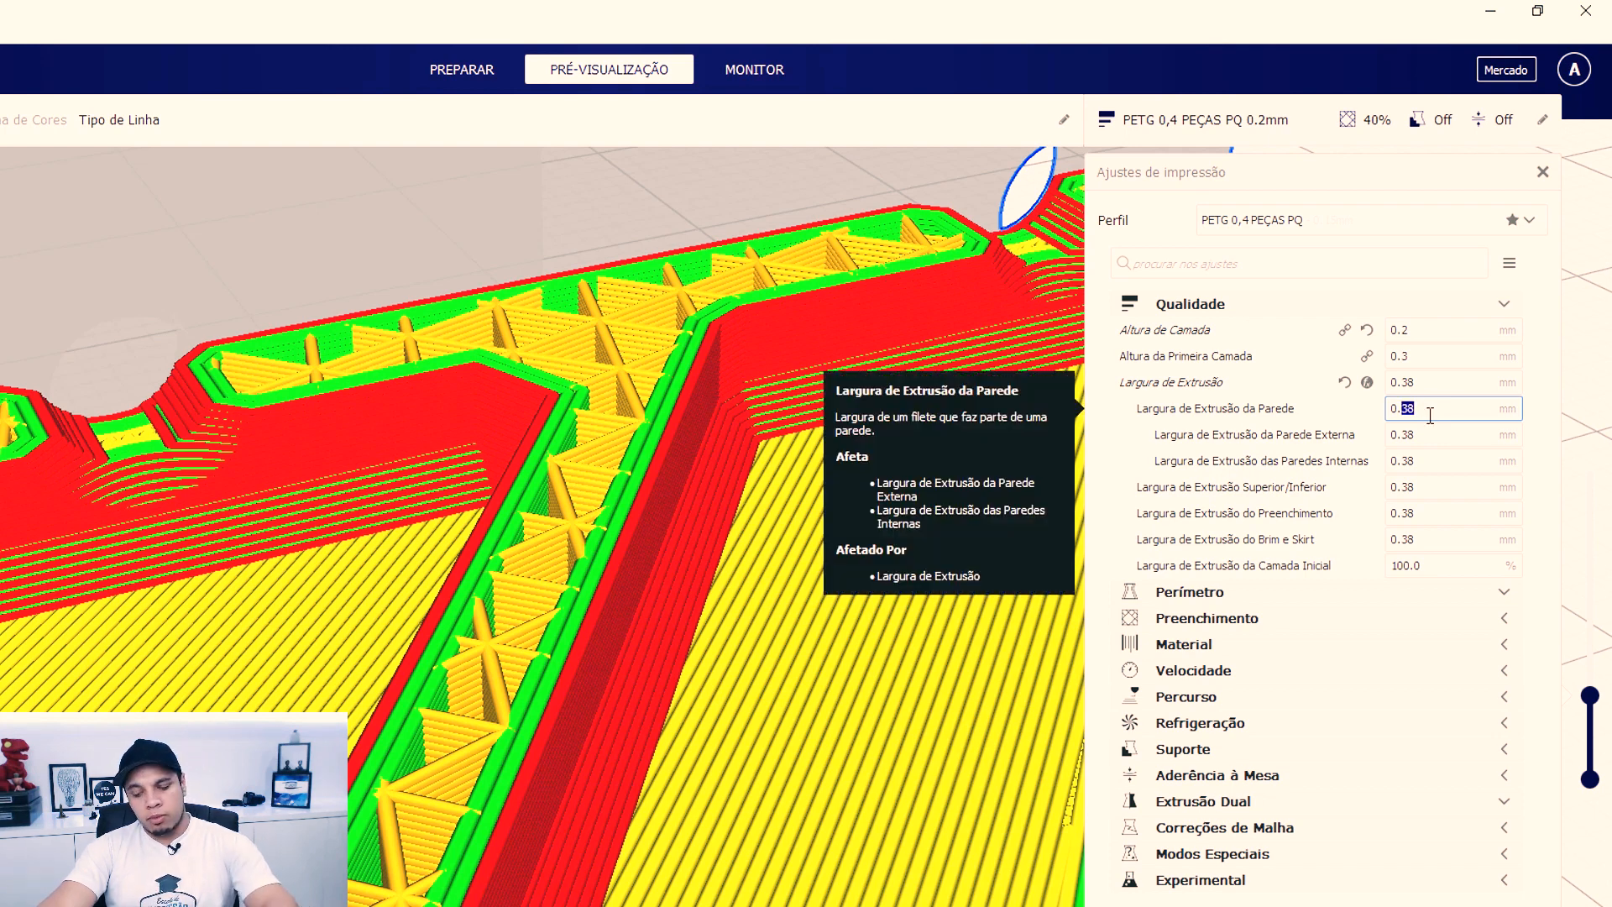
type("0.7")
left_click(1450, 380)
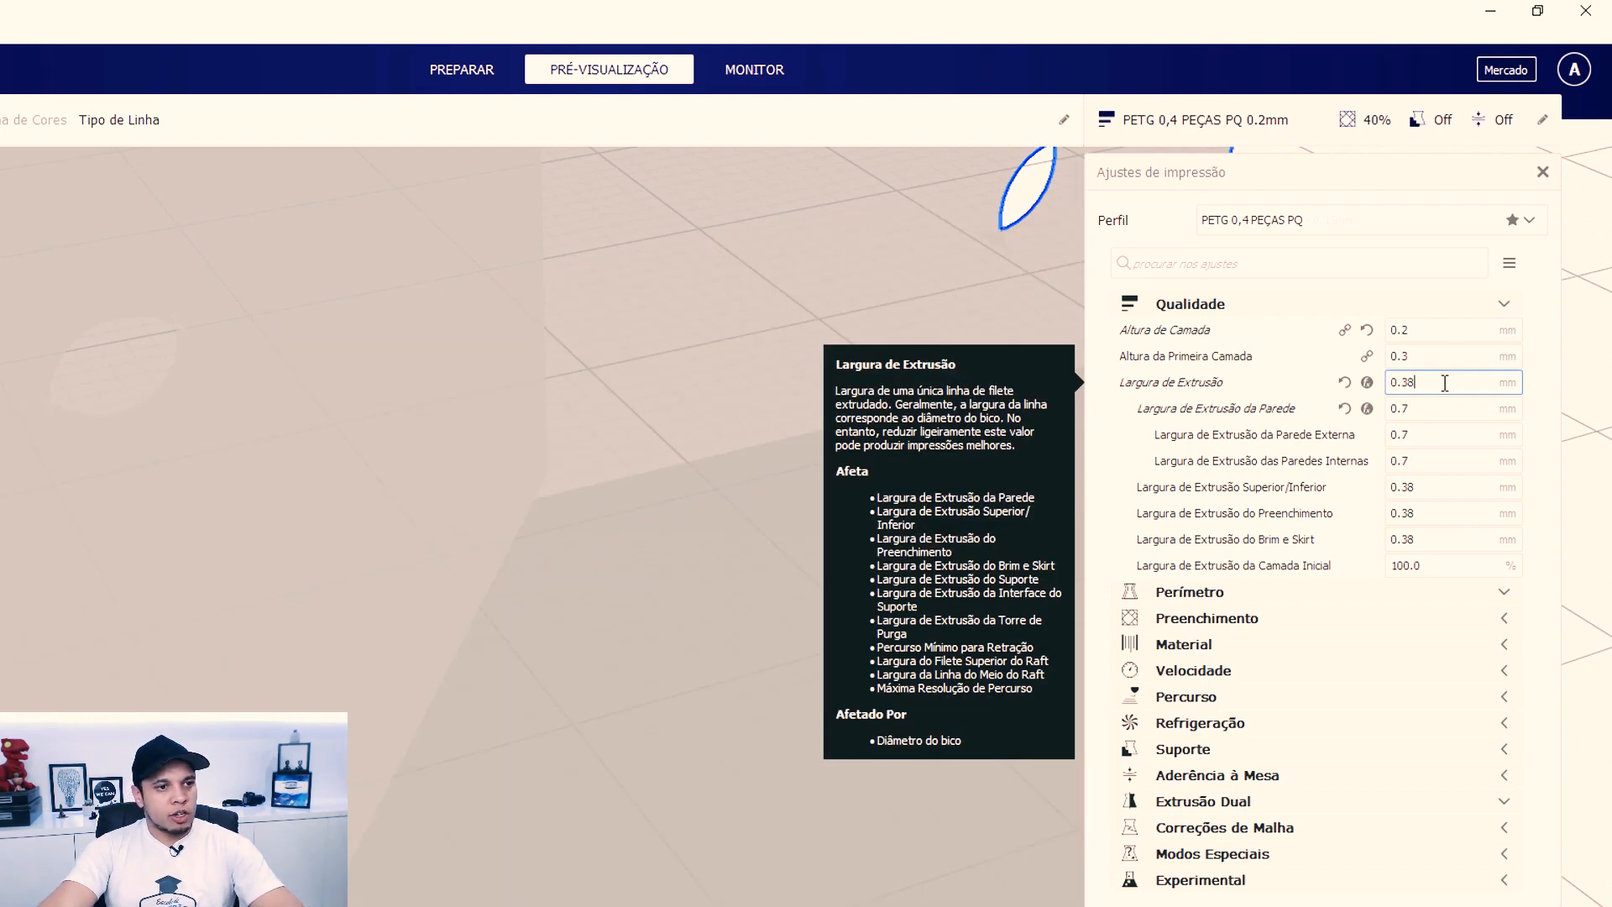
mouse_move(1450, 457)
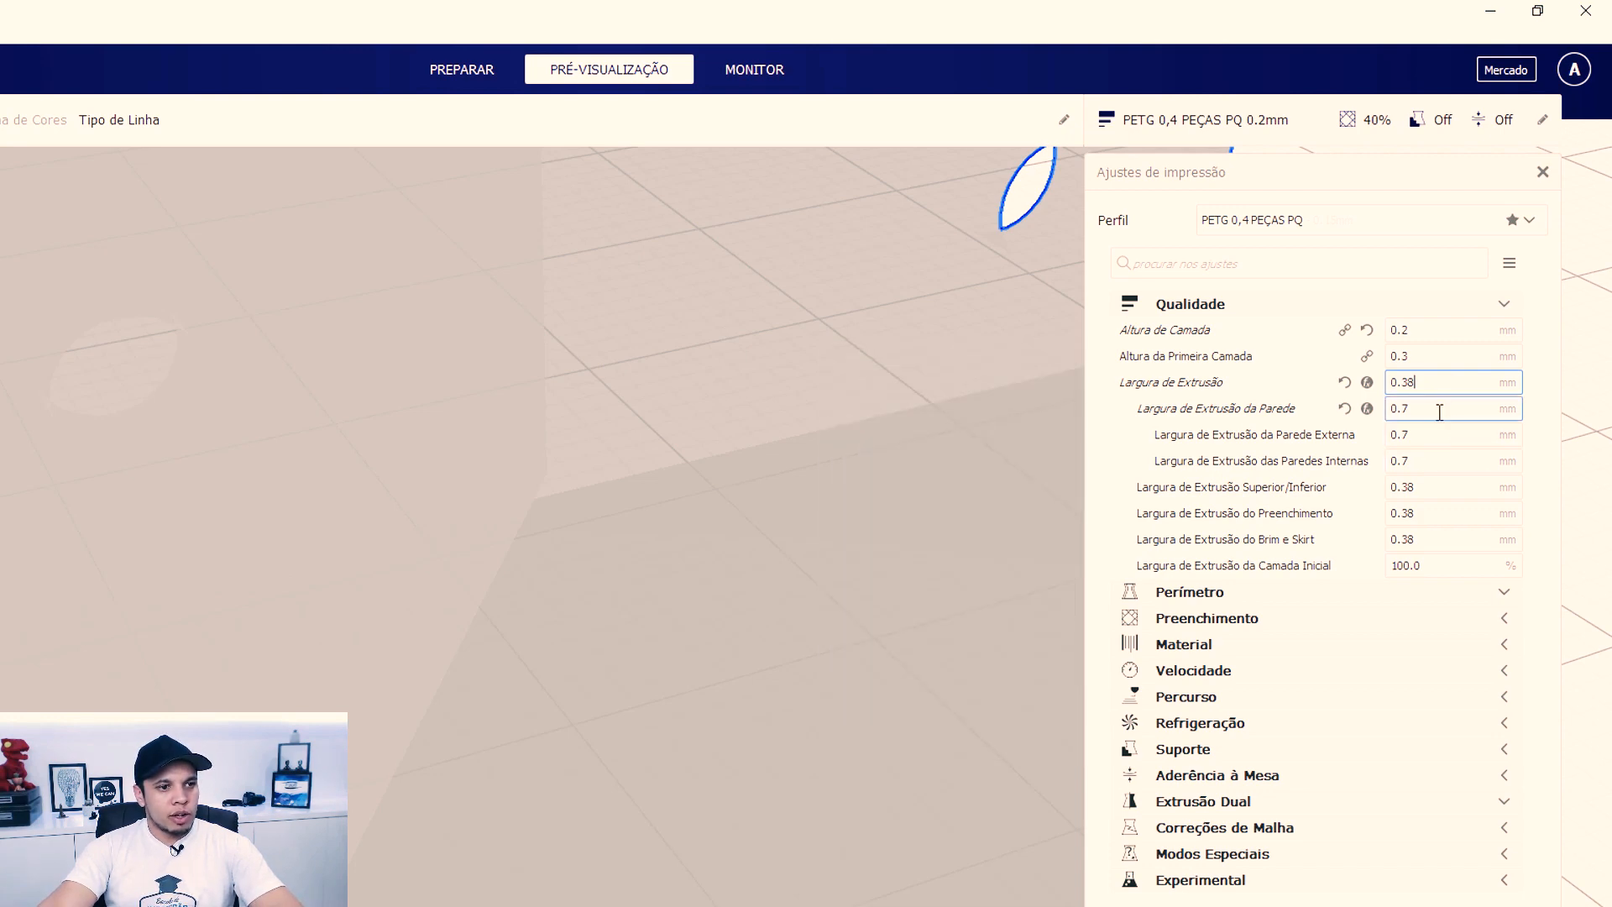
mouse_move(1437, 410)
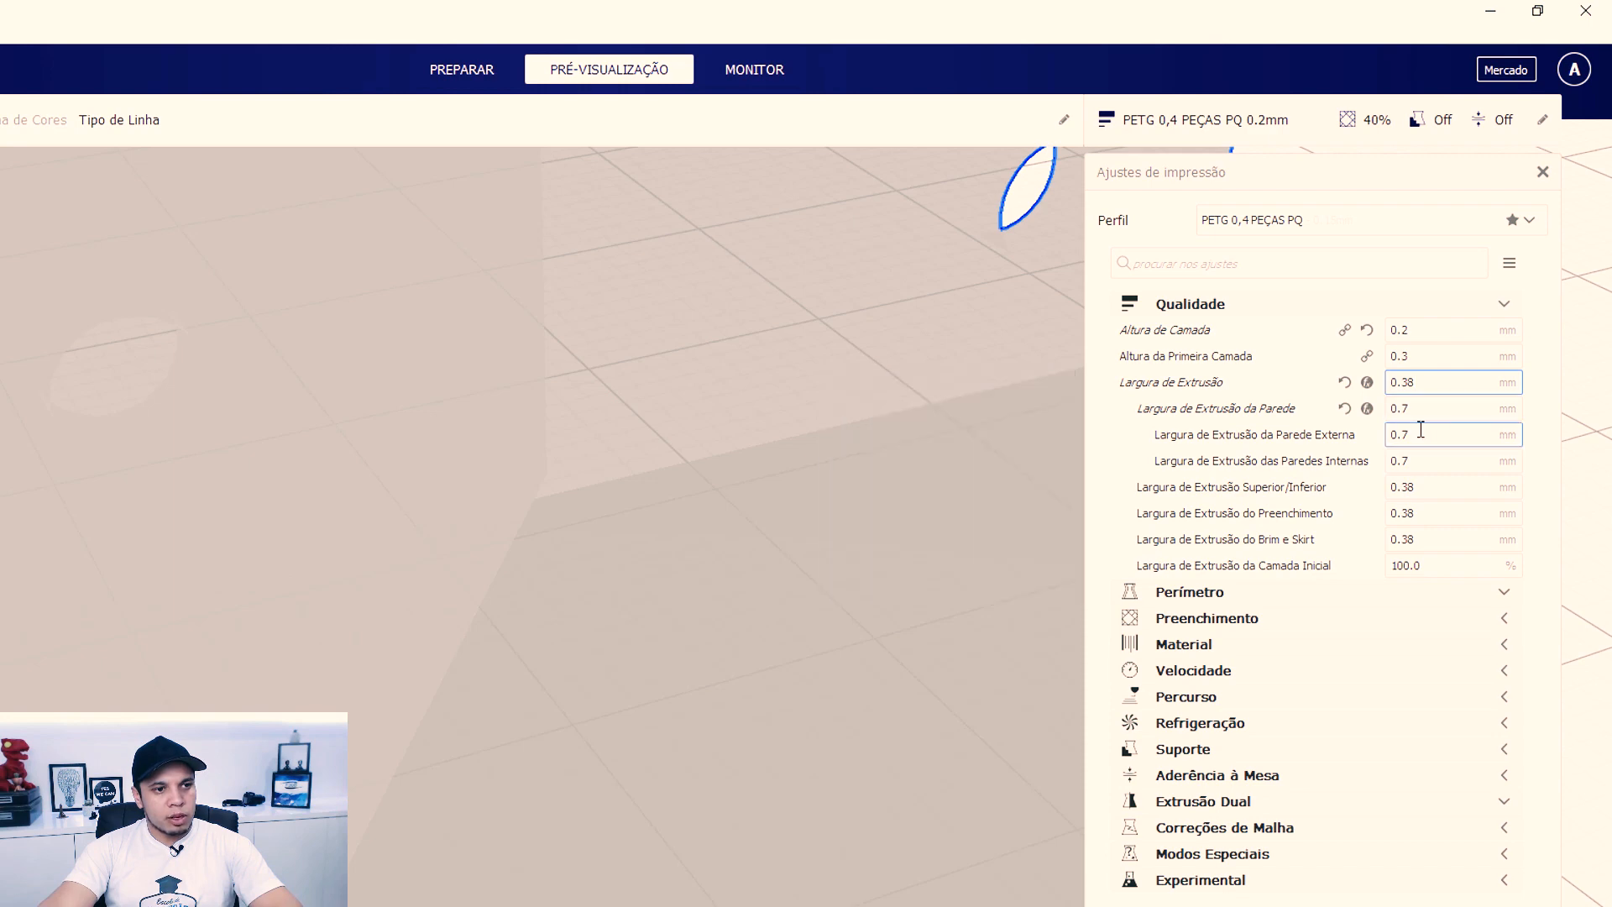
Set Largura de Extrusão da Parede Externa to 0.4 mm, separately from Largura de Extrusão das Paredes Internas
left_click_drag(1418, 435, 1389, 436)
double_click(1401, 462)
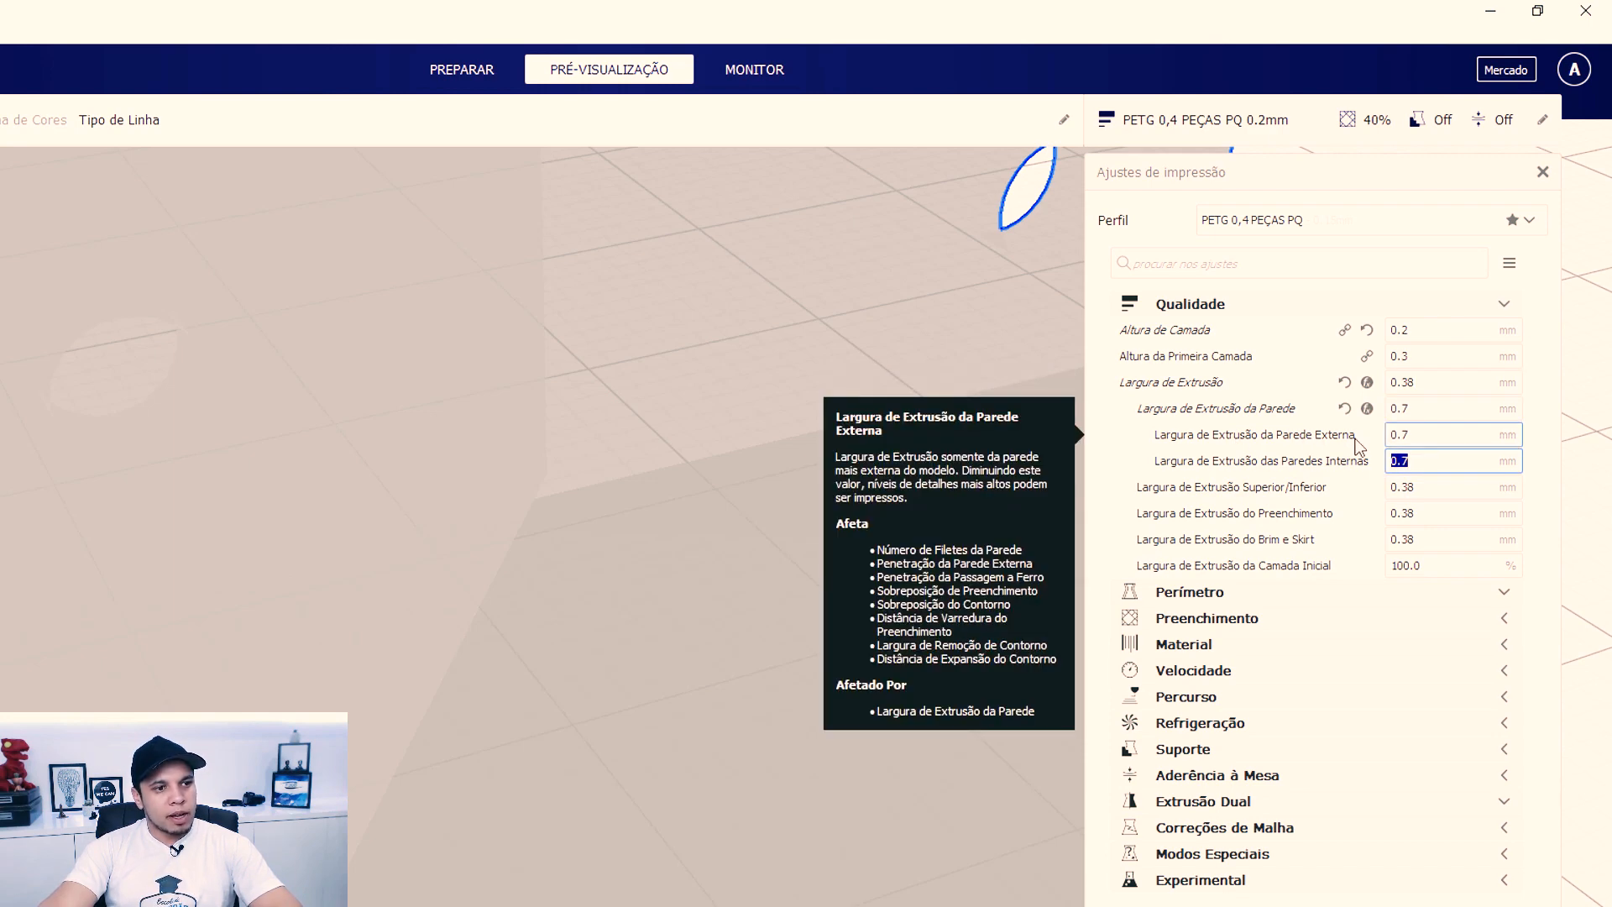
left_click(1433, 461)
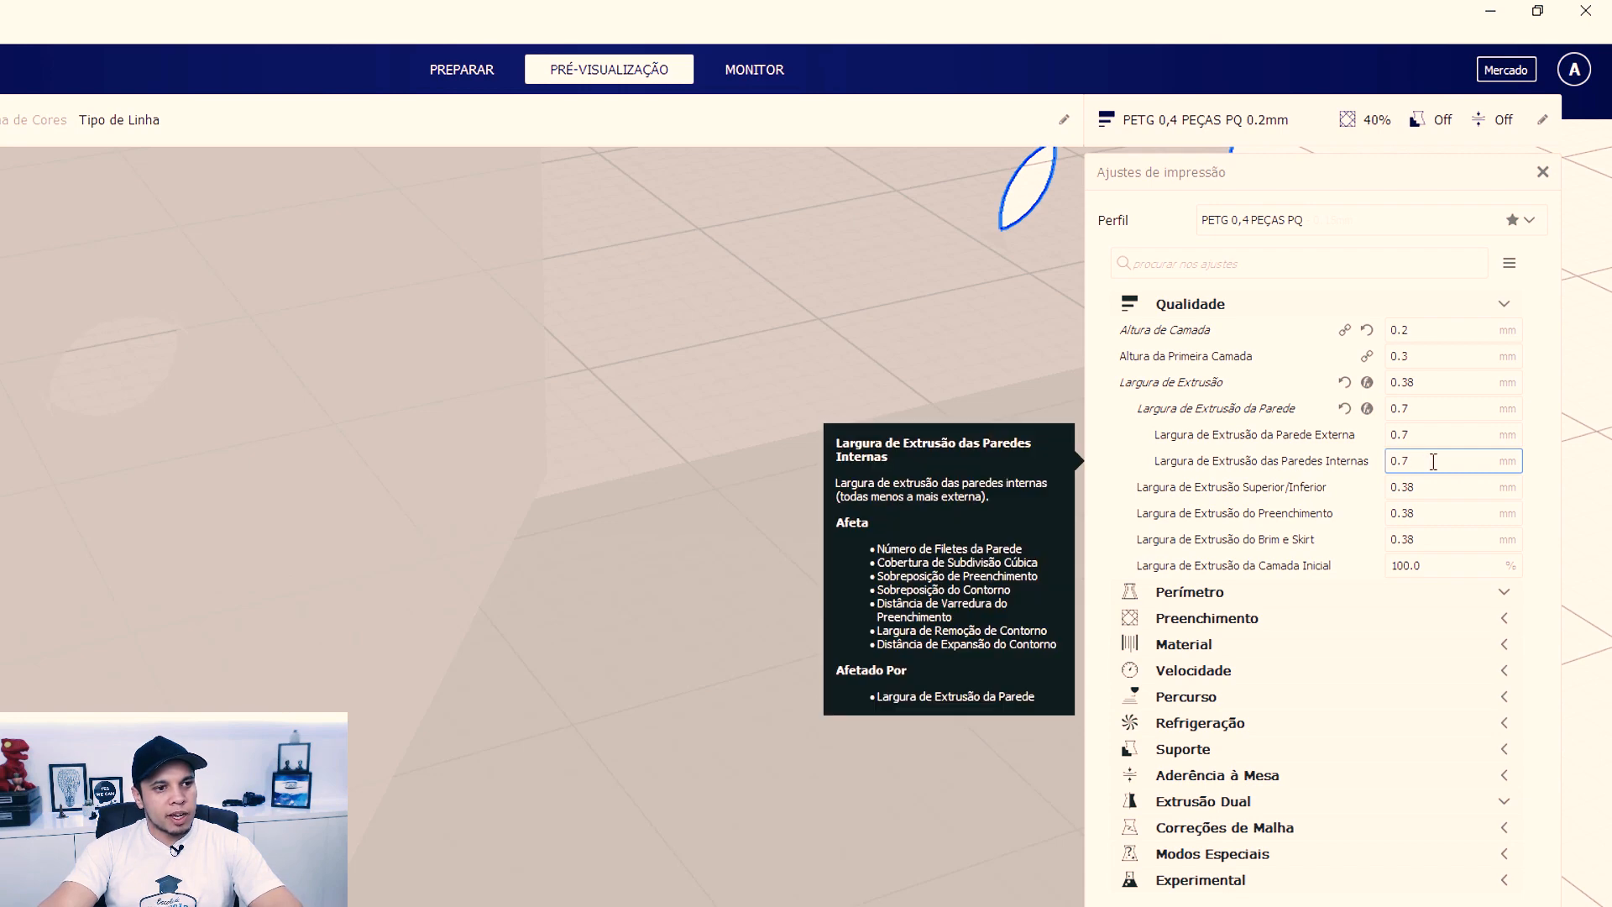
left_click(1421, 410)
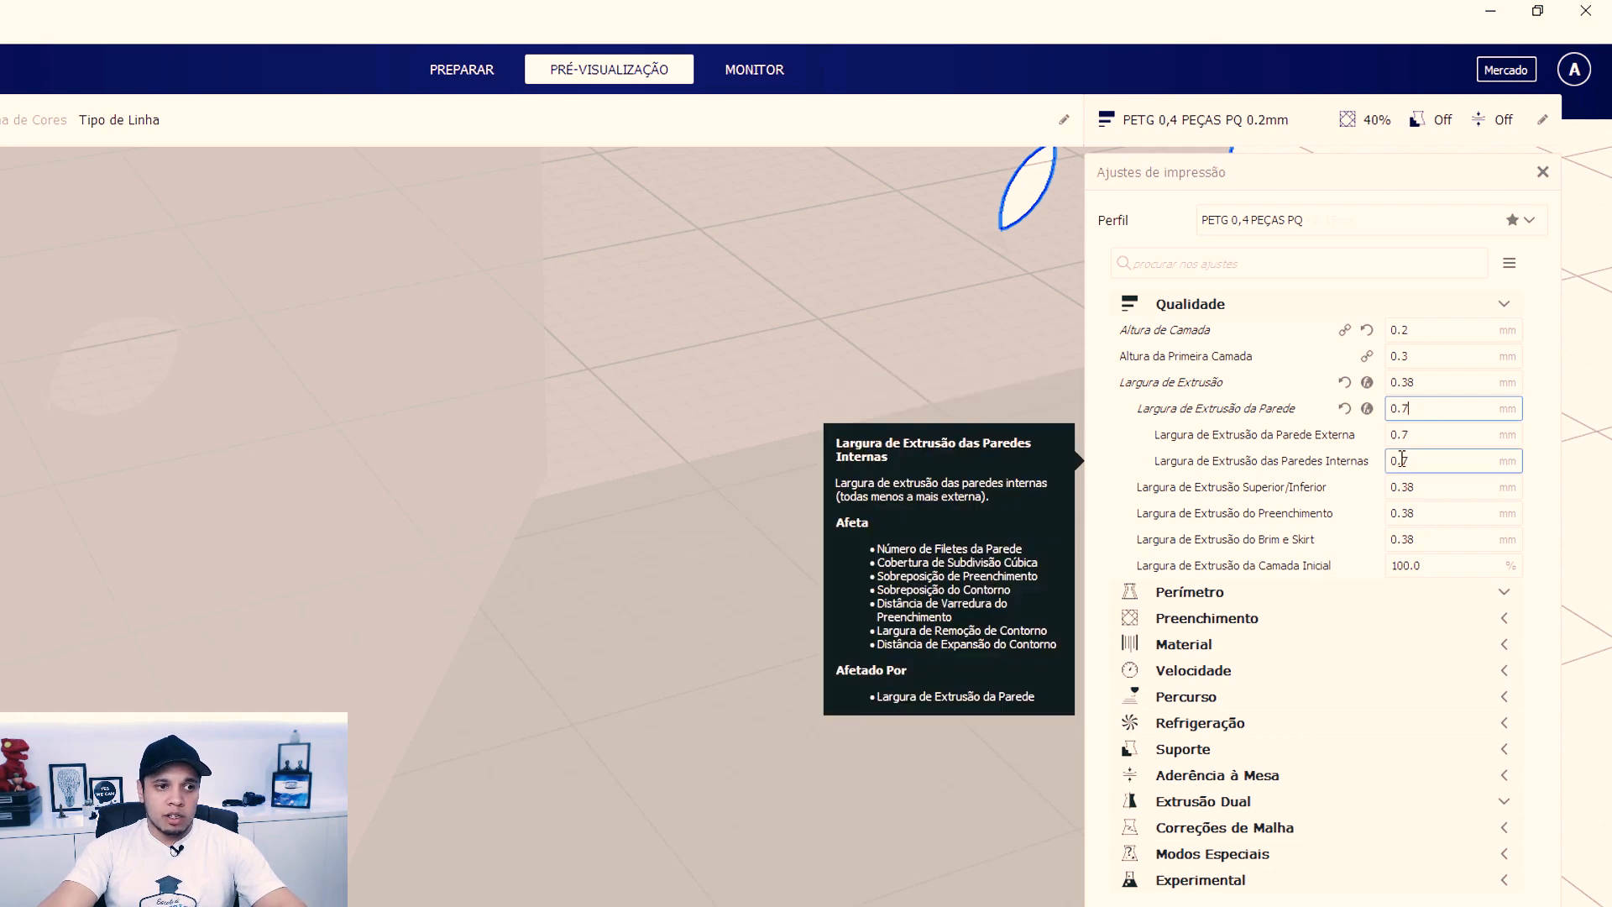
left_click_drag(1401, 435, 1417, 436)
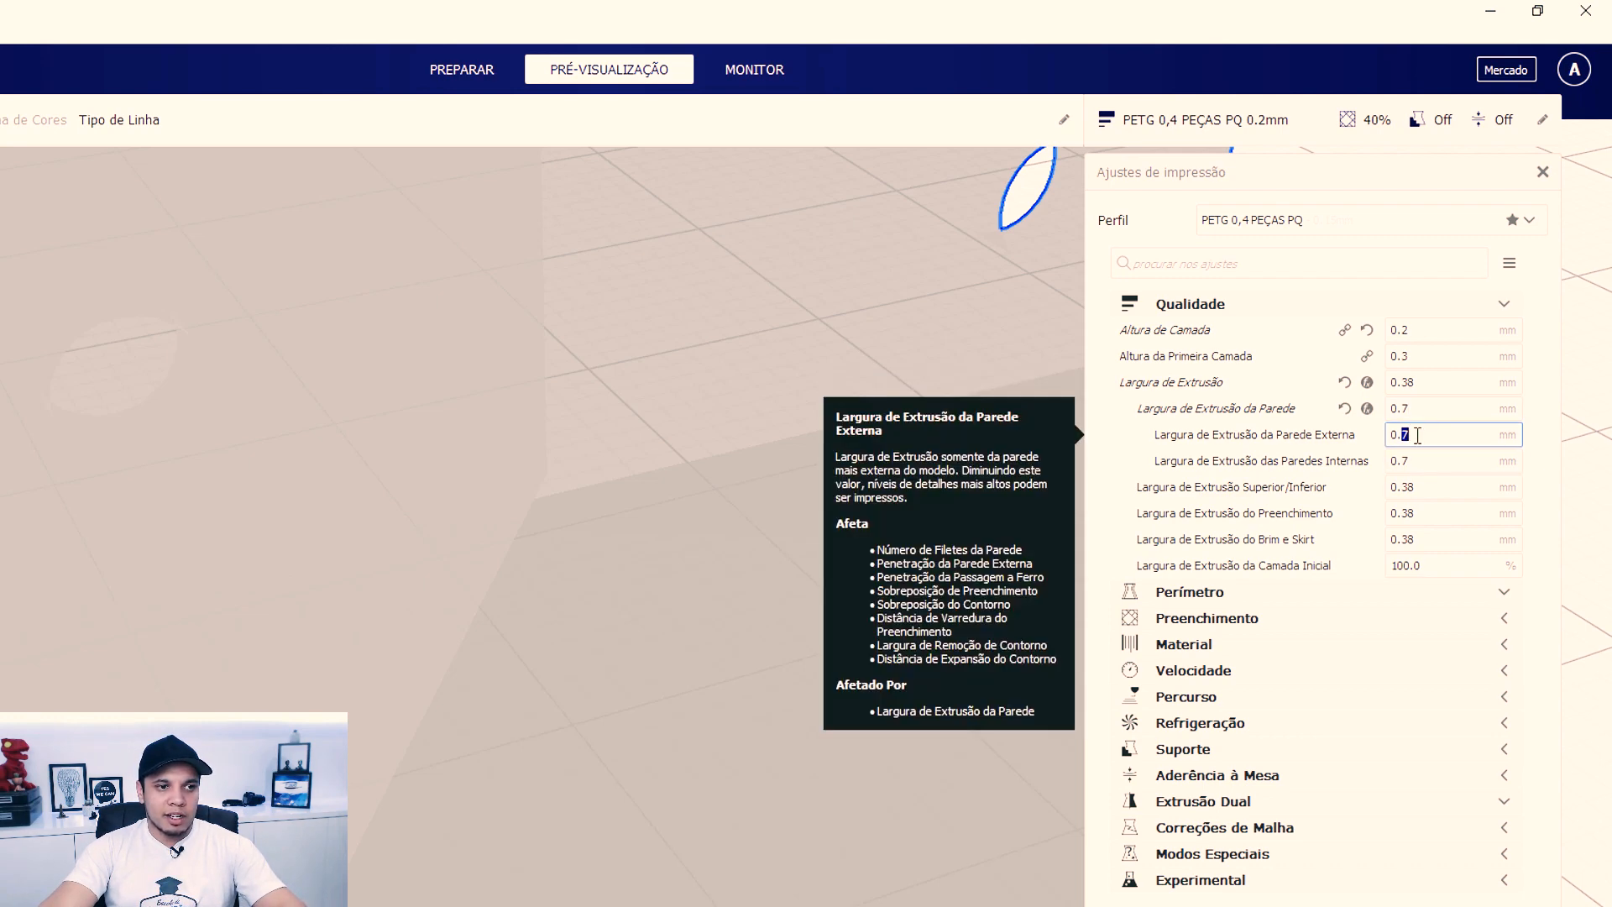
type("4")
left_click(1421, 458)
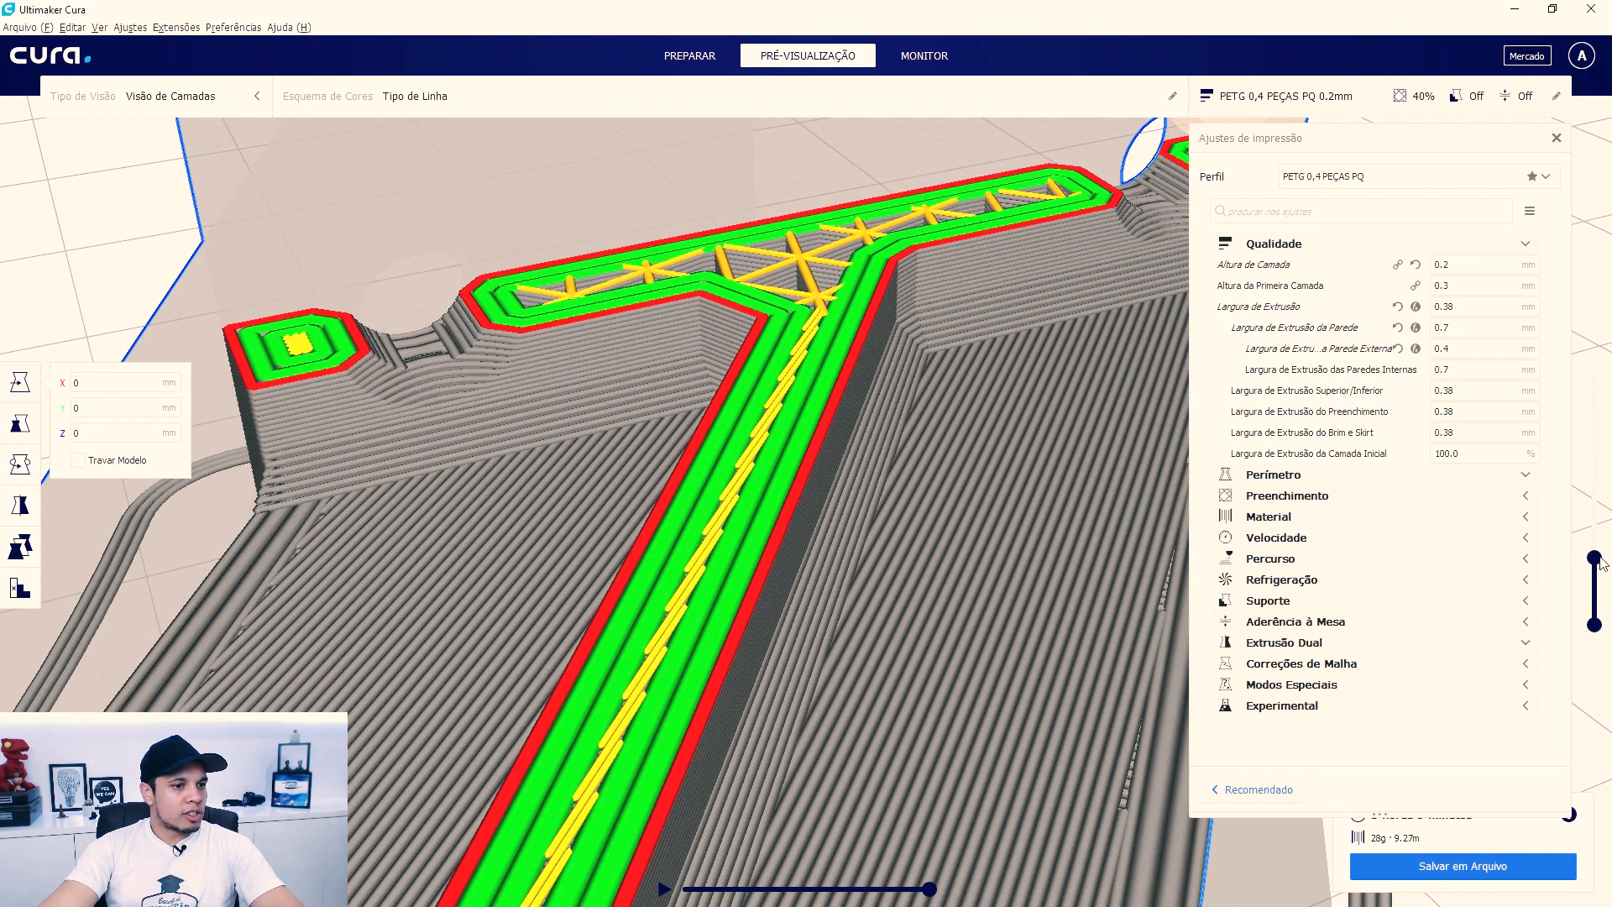
Compare the outer and inner wall line widths on the bracket's rib up close in the sliced layer preview
mouse_move(1599, 556)
left_mouse_down()
mouse_move(1598, 518)
mouse_move(1598, 545)
left_mouse_up()
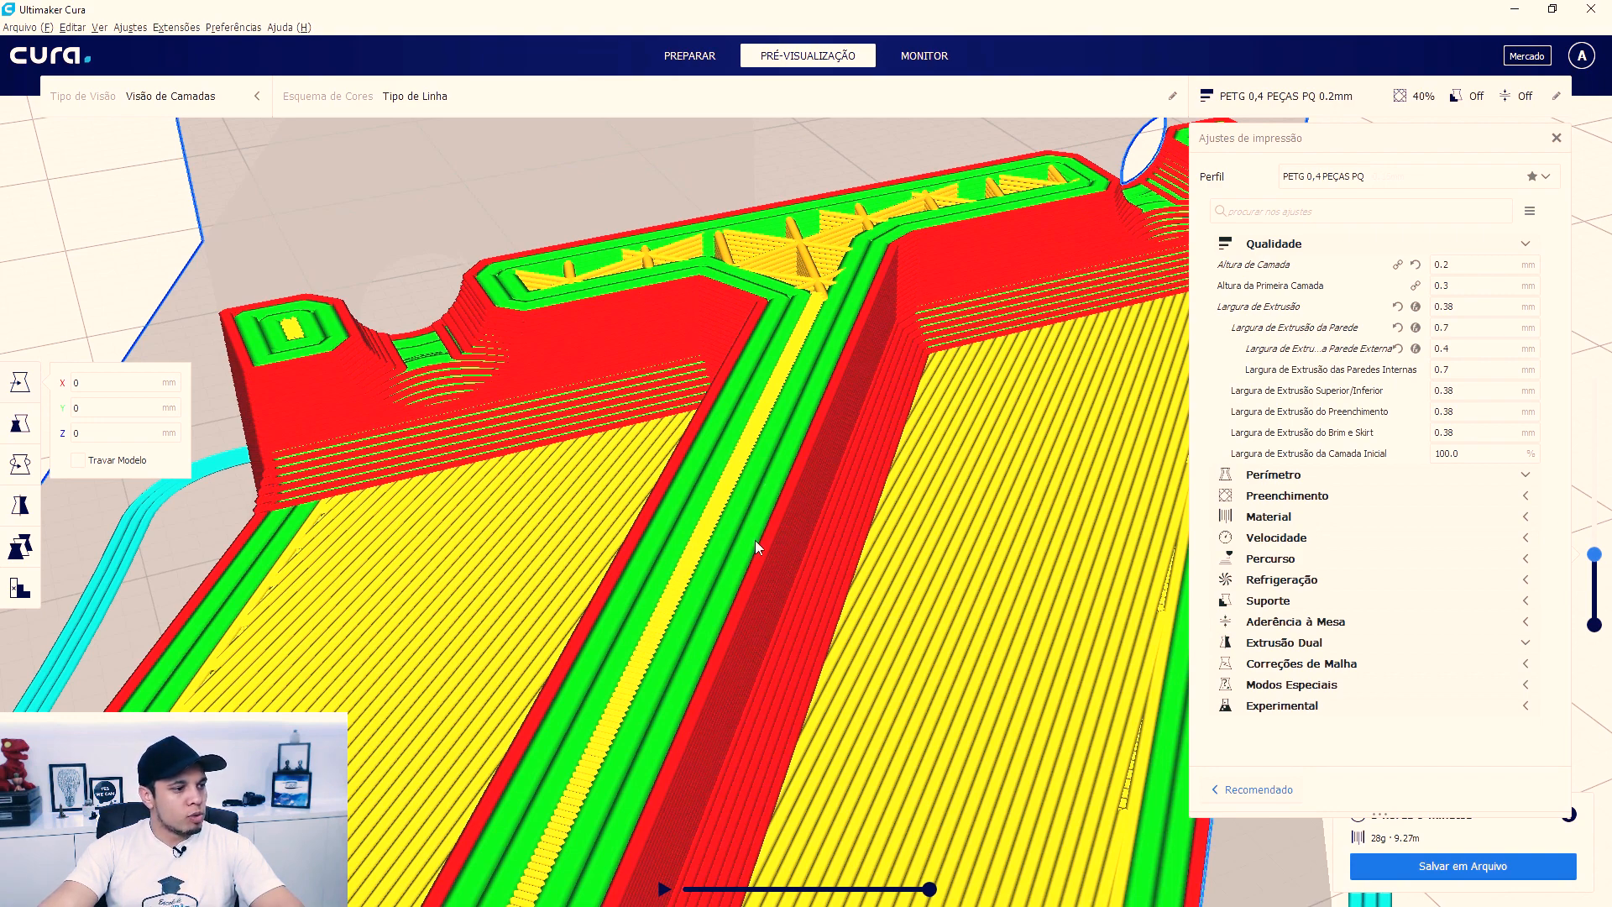
scroll(769, 541, "down", 5)
scroll(772, 554, "up", 5)
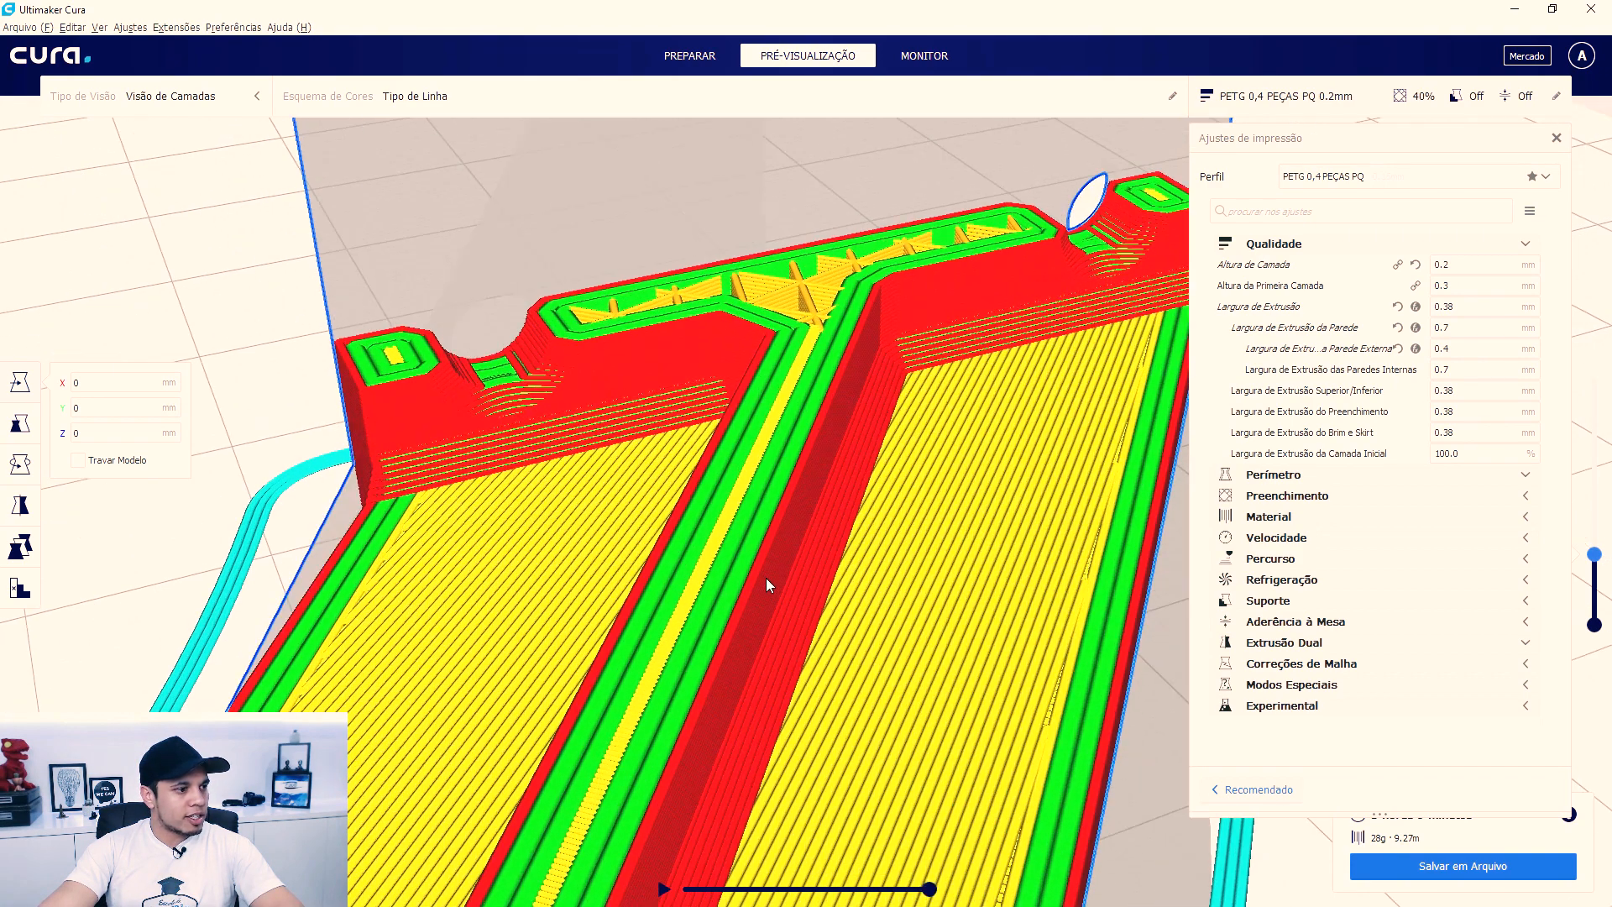
scroll(763, 576, "up", 5)
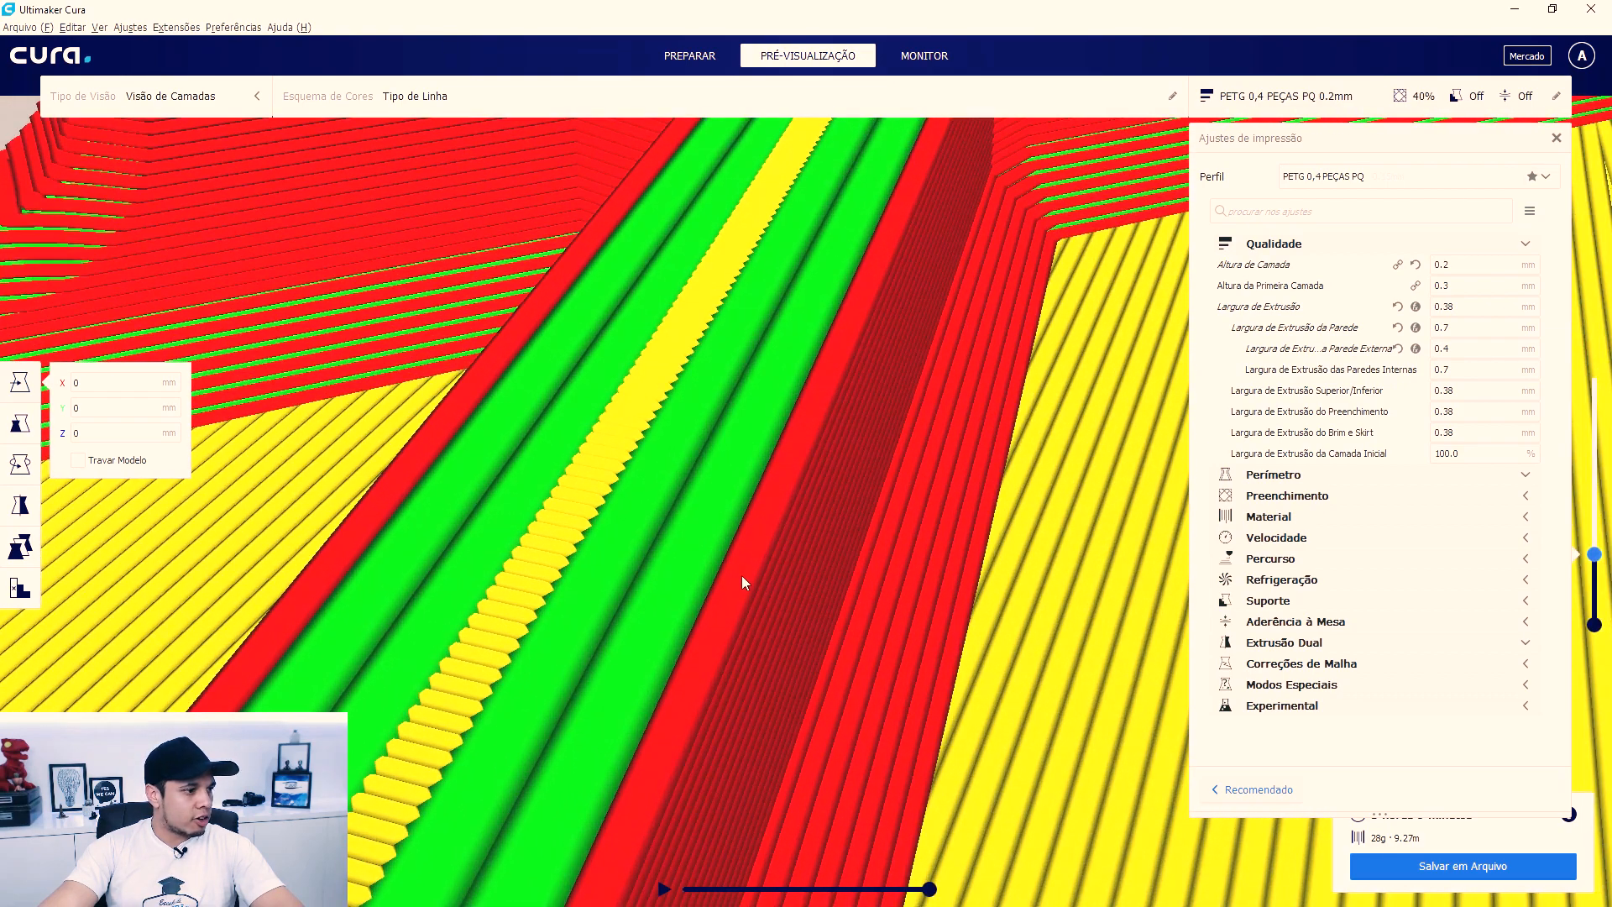
scroll(680, 570, "down", 10)
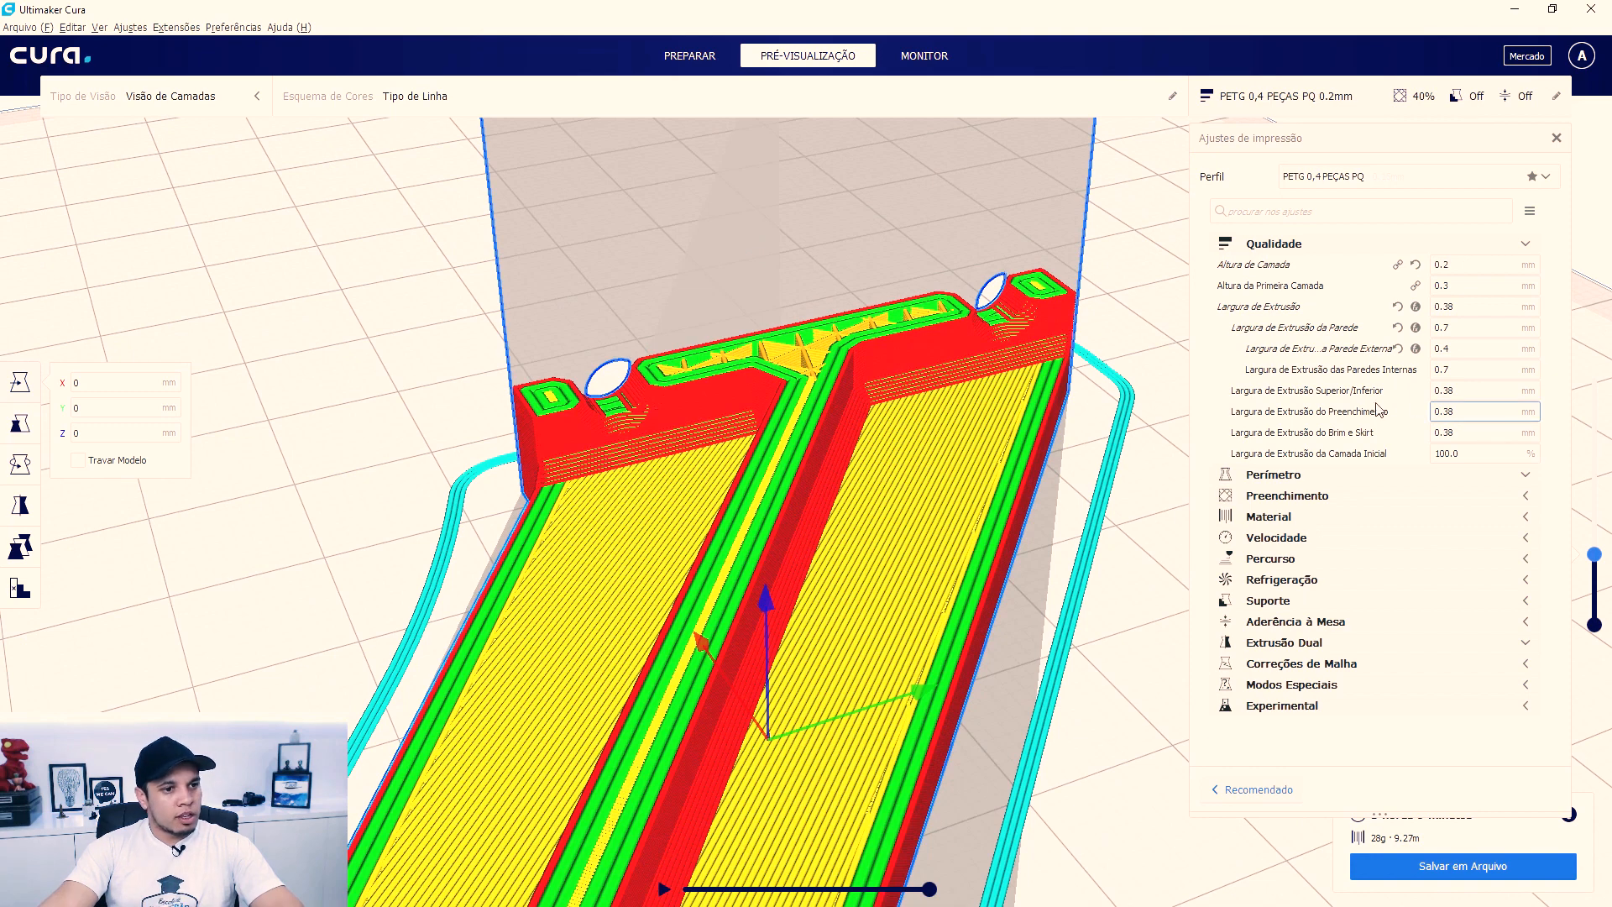
Set Largura de Extrusão das Paredes Internas to 0.4 mm and check the rib's walls at a higher layer of the preview
left_click(1463, 388)
left_click(1447, 369)
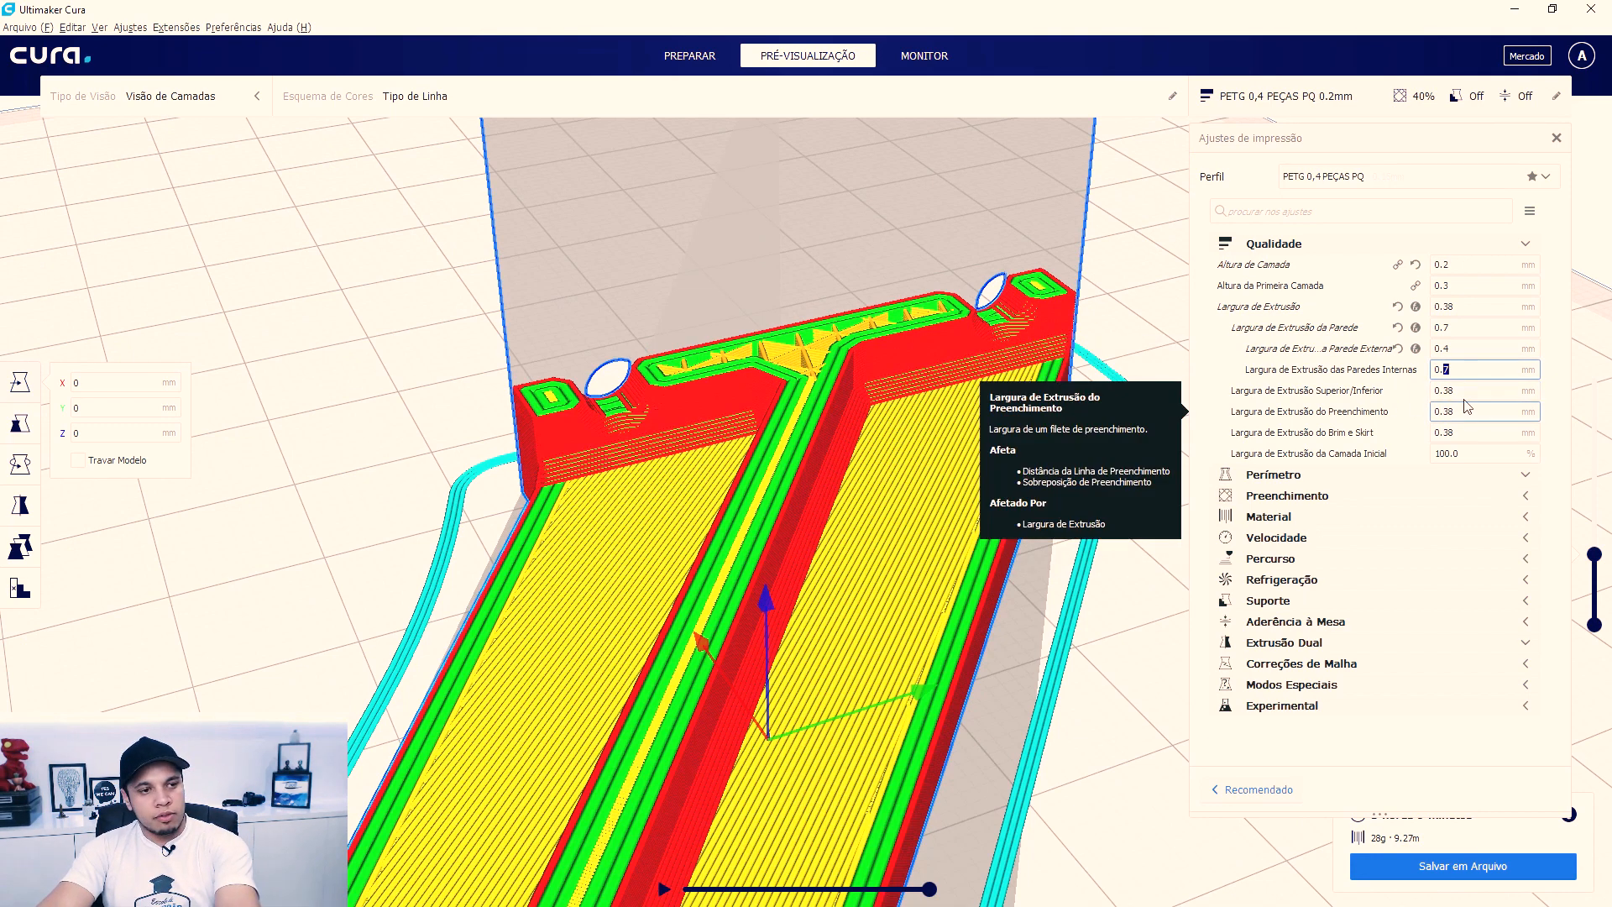
type("4")
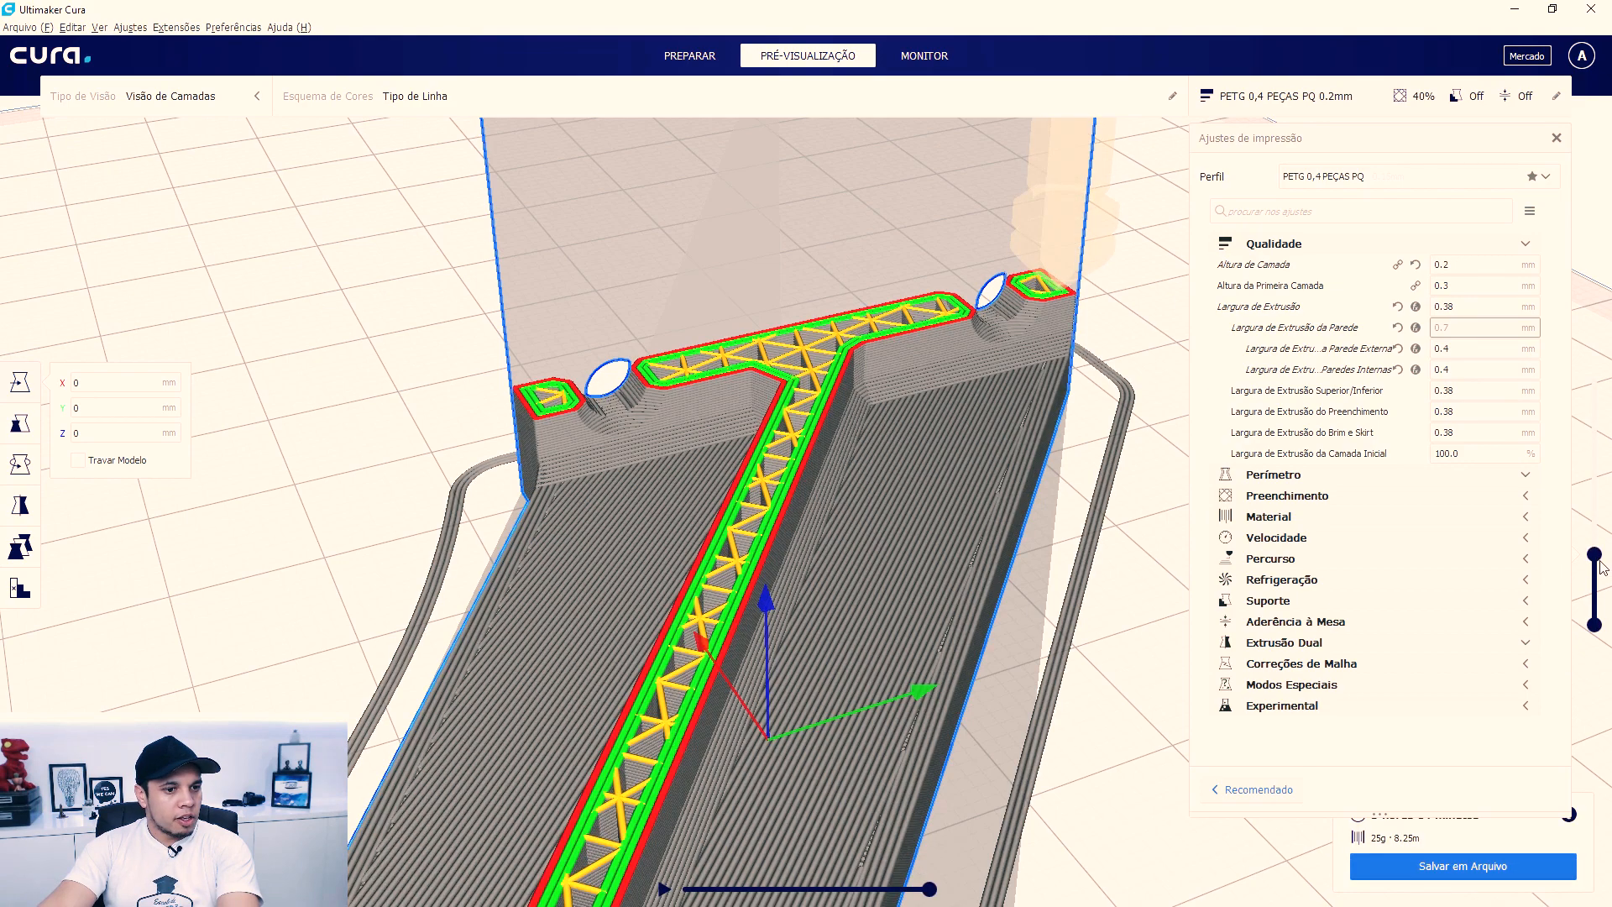
left_click_drag(1594, 554, 1595, 507)
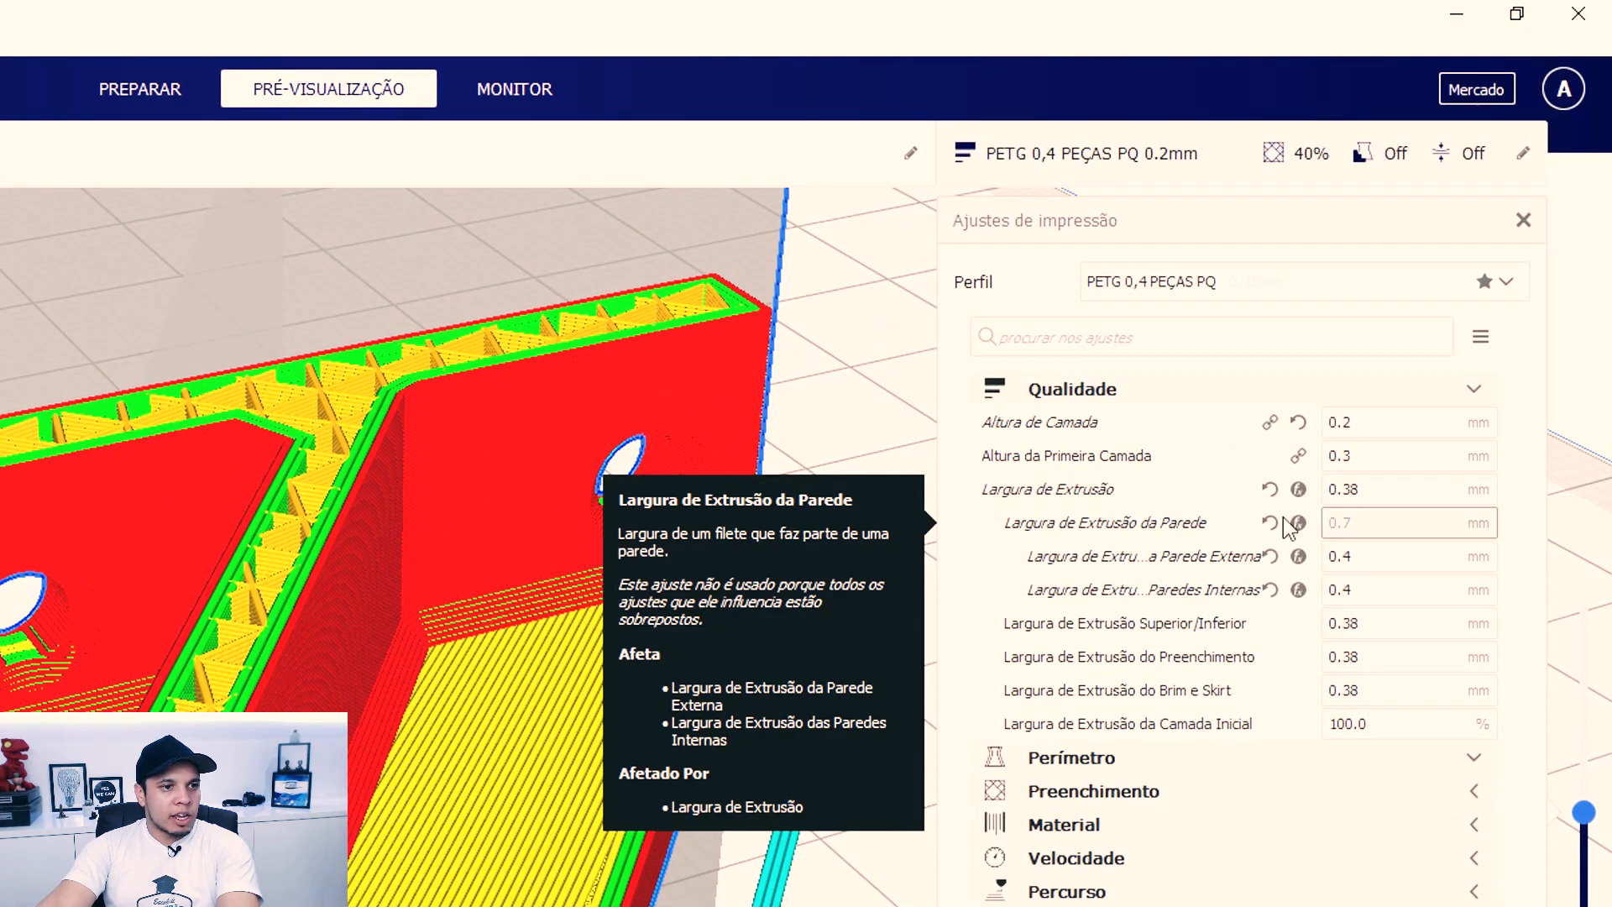
Reset the Parede, Parede Externa and Paredes Internas extrusion widths to their inherited values
left_click(1270, 523)
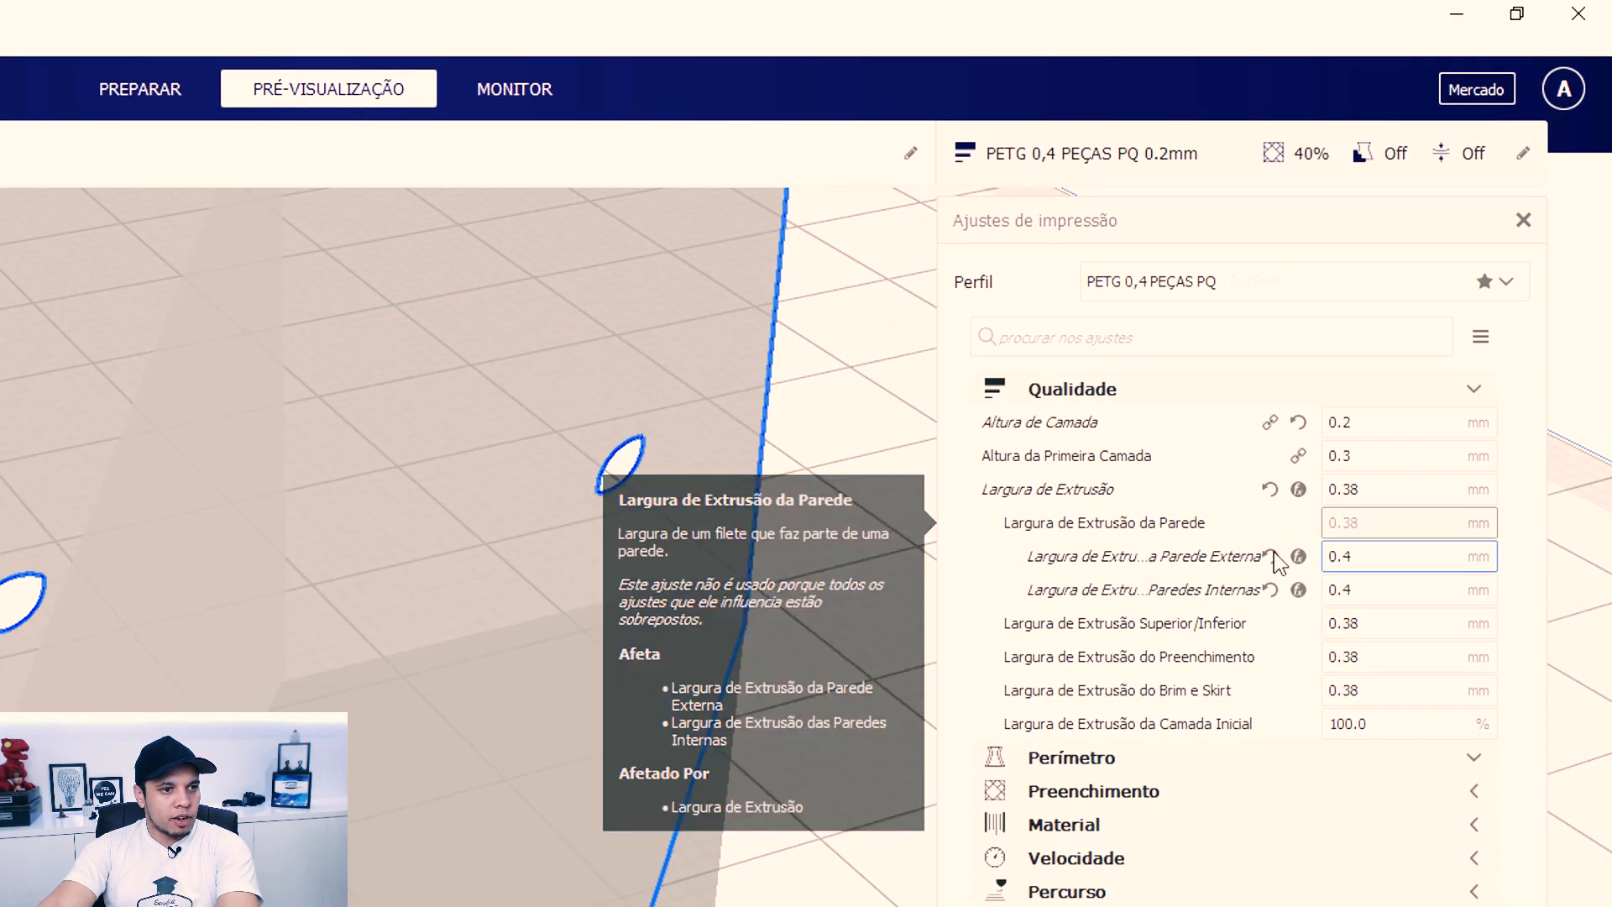
left_click(1270, 556)
left_click(1270, 590)
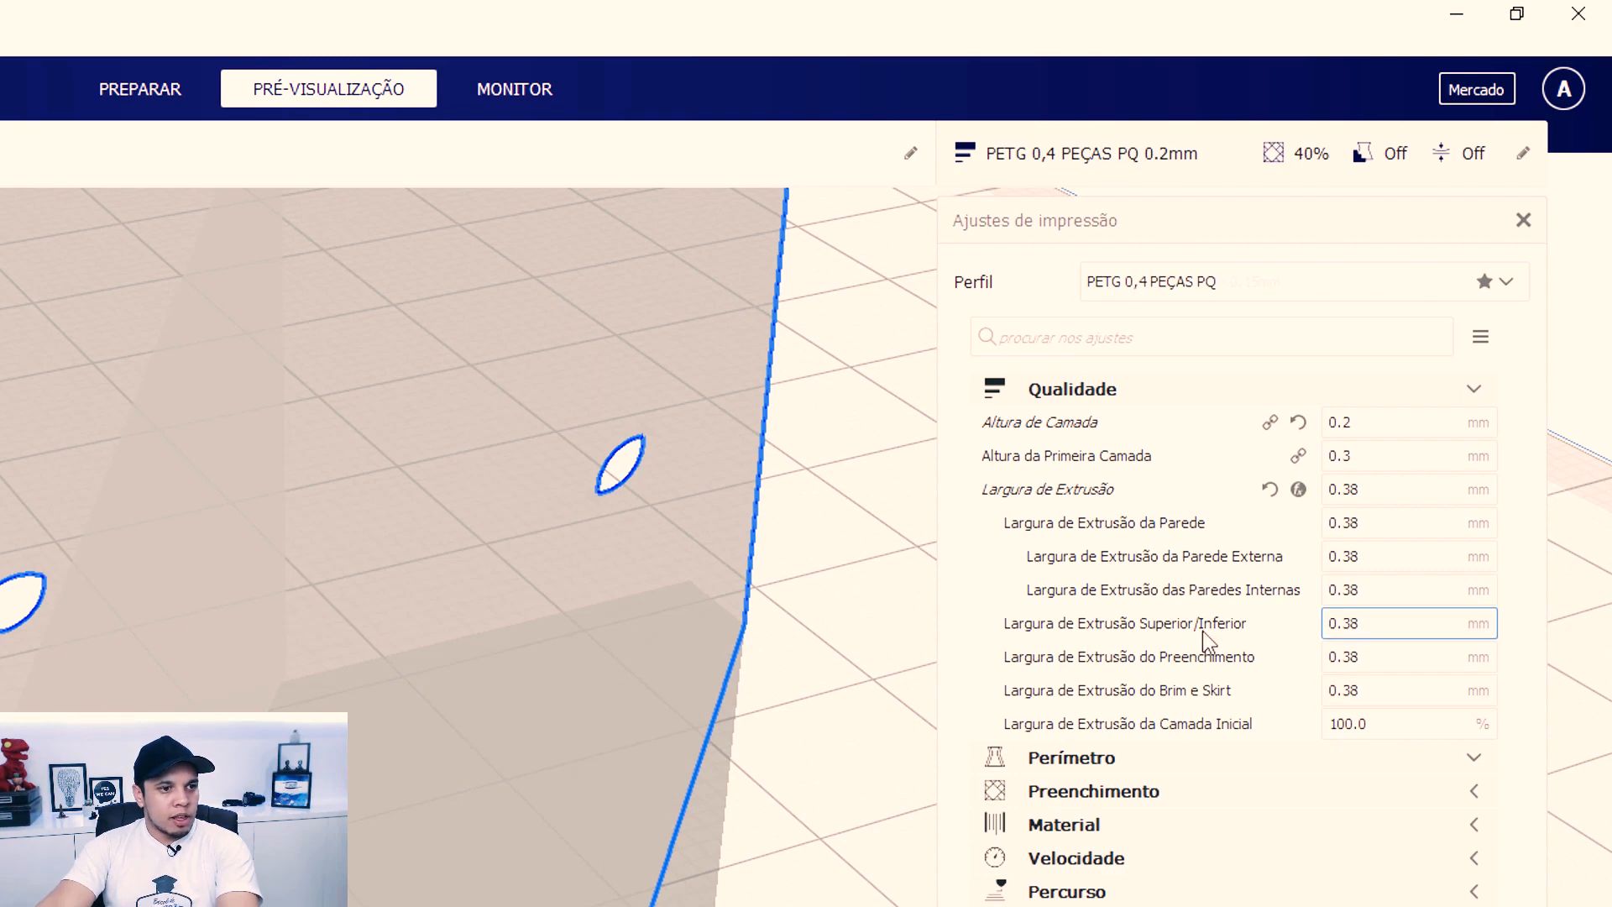
Set Largura de Extrusão Superior/Inferior to 0.7 mm in the Qualidade settings
double_click(1350, 623)
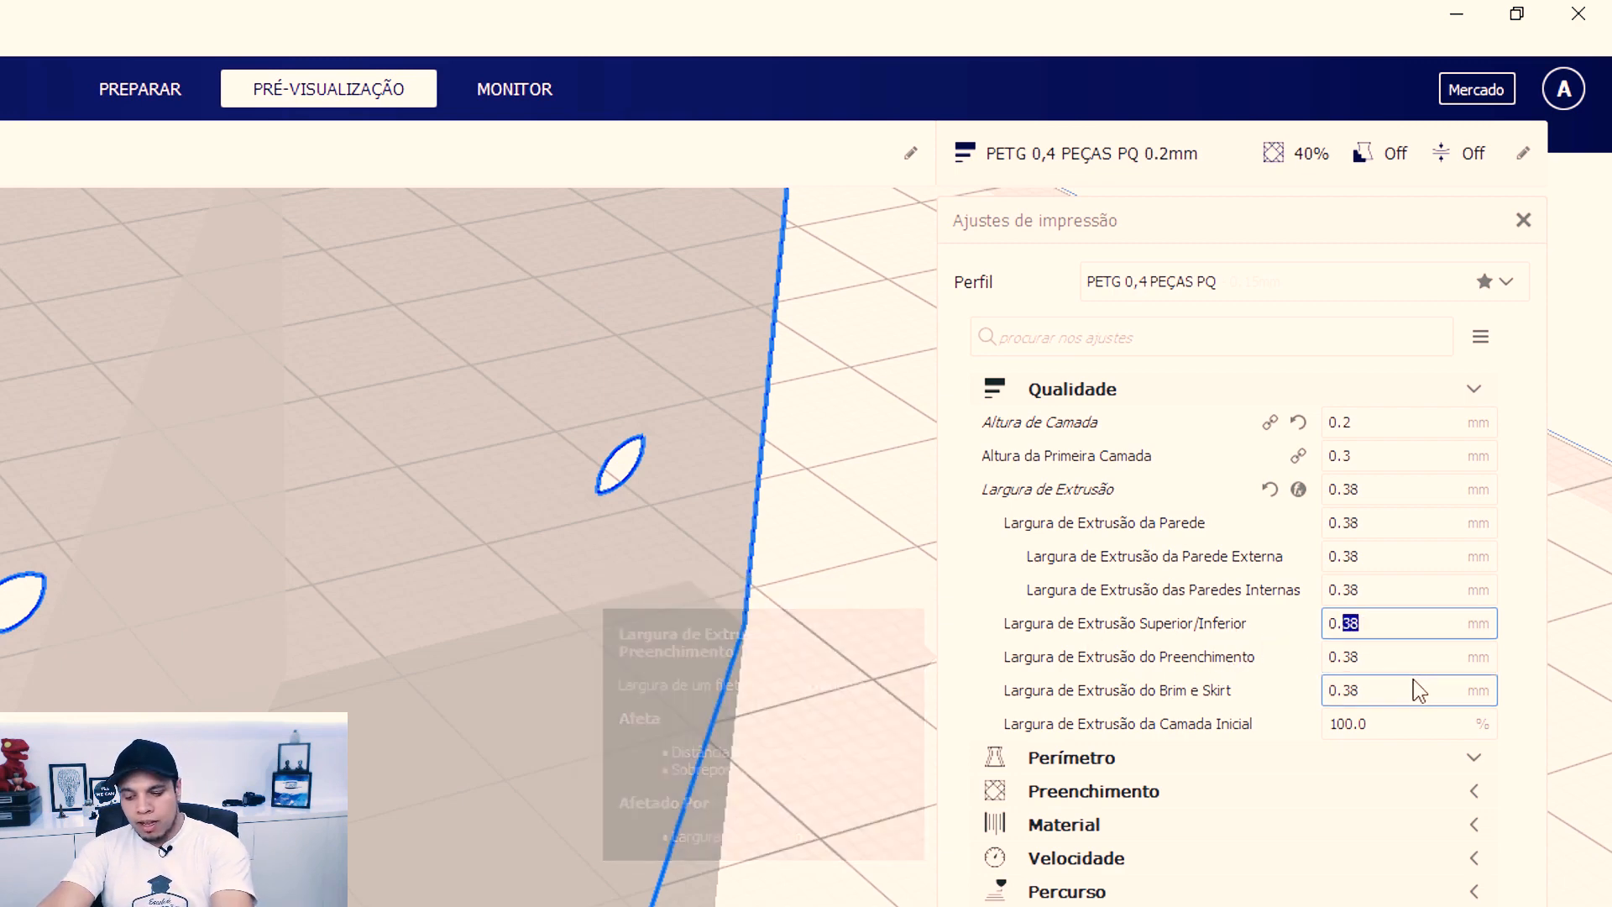
type("7")
left_click(1389, 660)
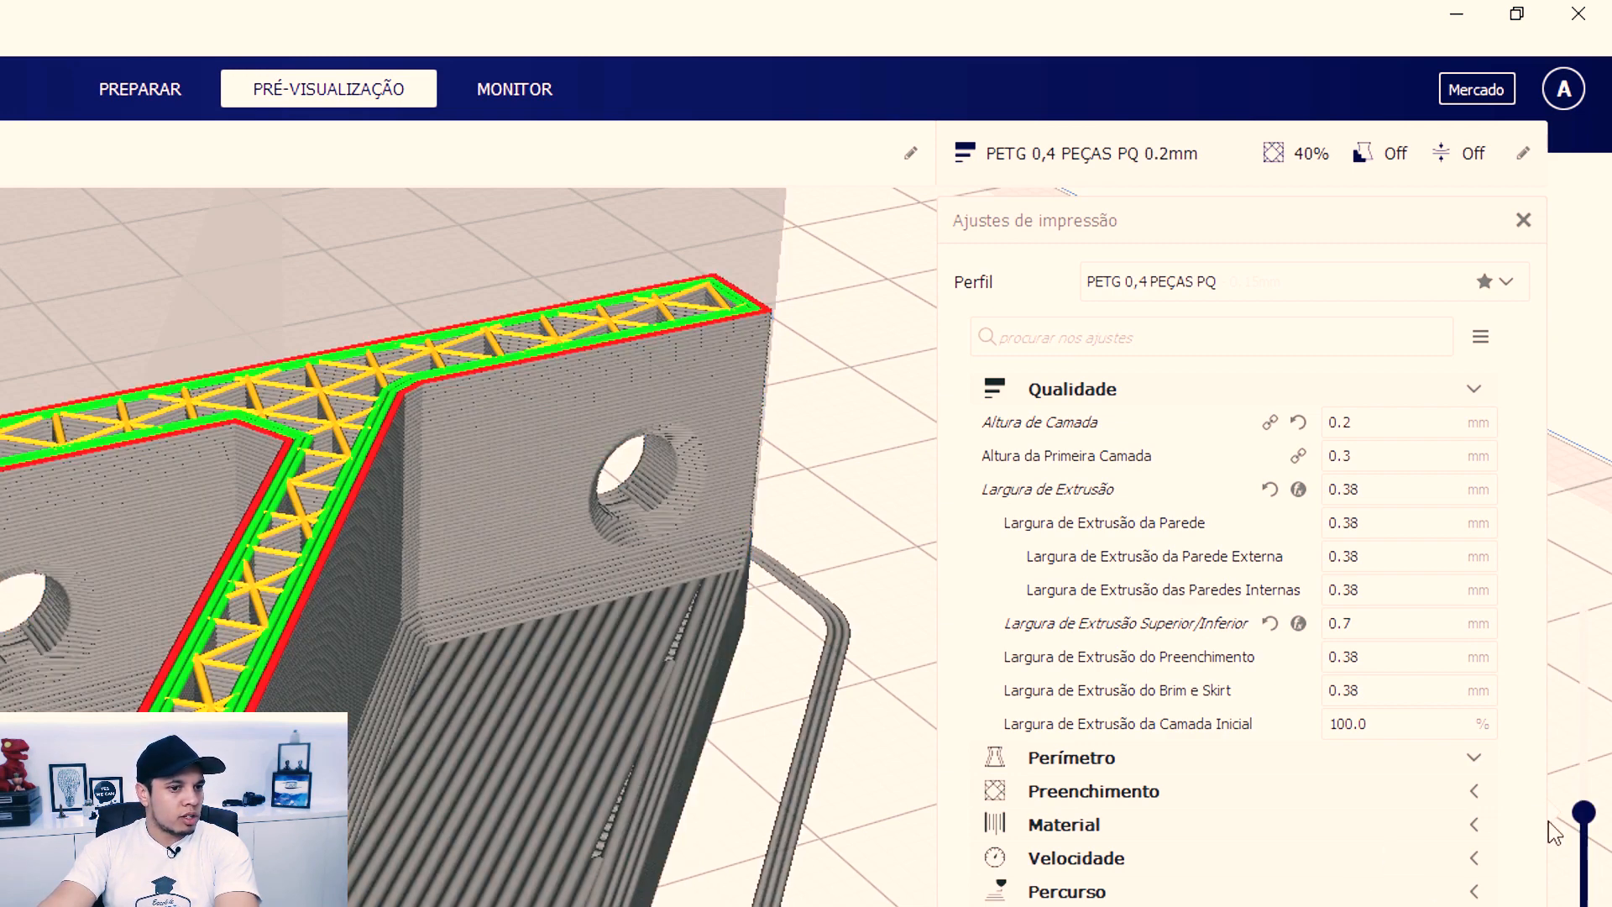
Examine the solid fill lines of the bracket's base against the wall lines, down to its lowest layers in the preview
mouse_move(1583, 814)
left_mouse_down()
mouse_move(1583, 726)
mouse_move(1584, 845)
left_mouse_up()
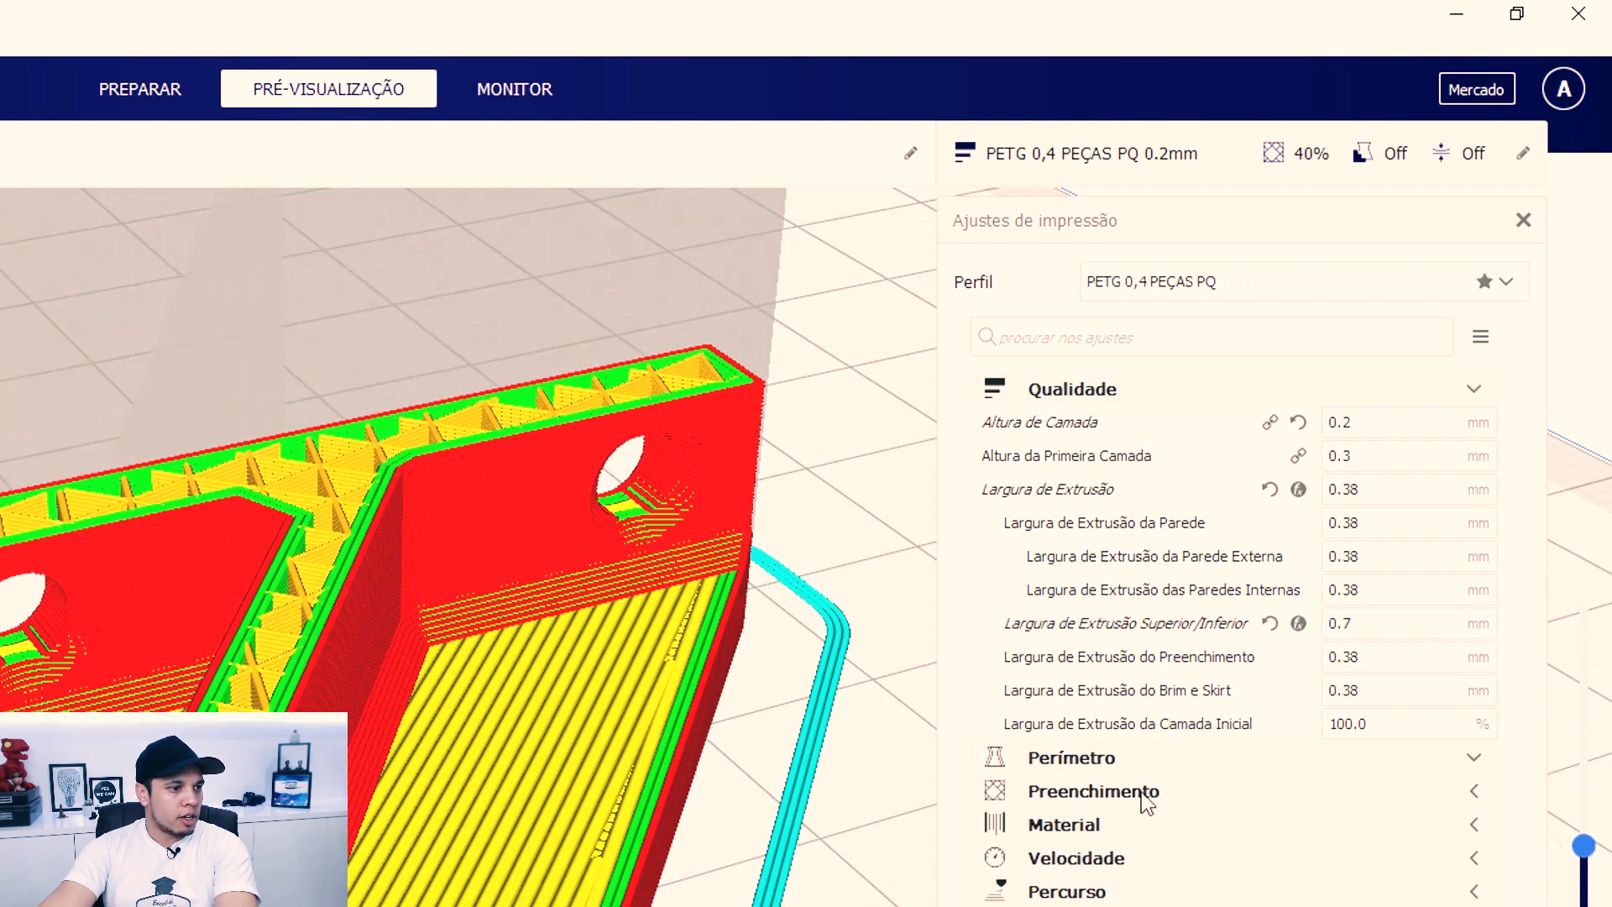
mouse_move(1276, 629)
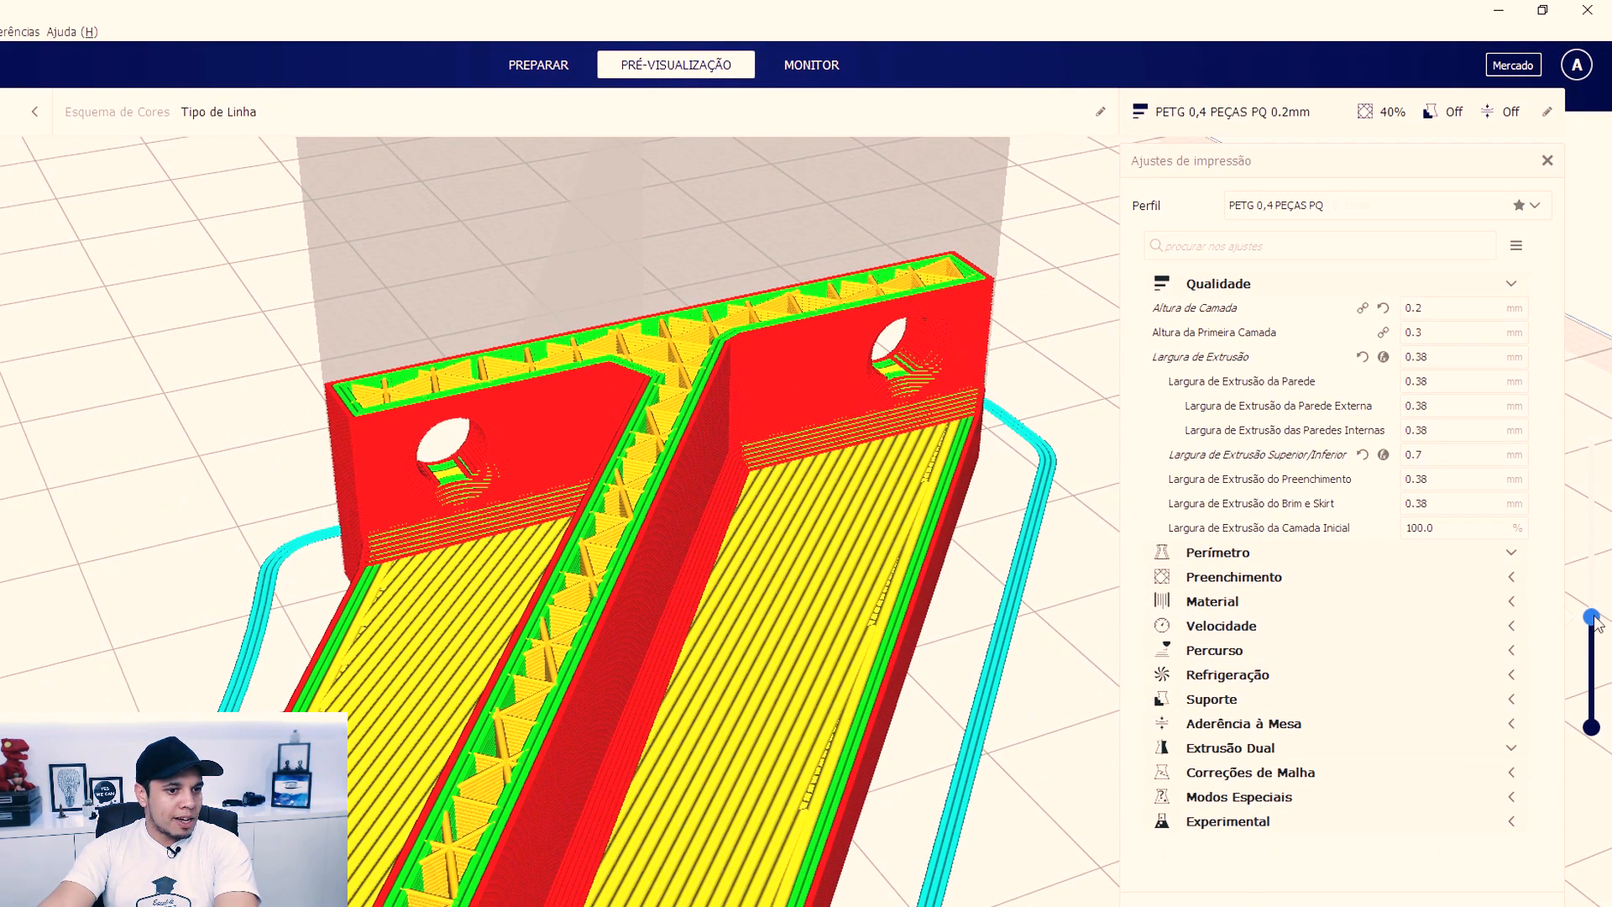
left_click_drag(1592, 618, 1593, 702)
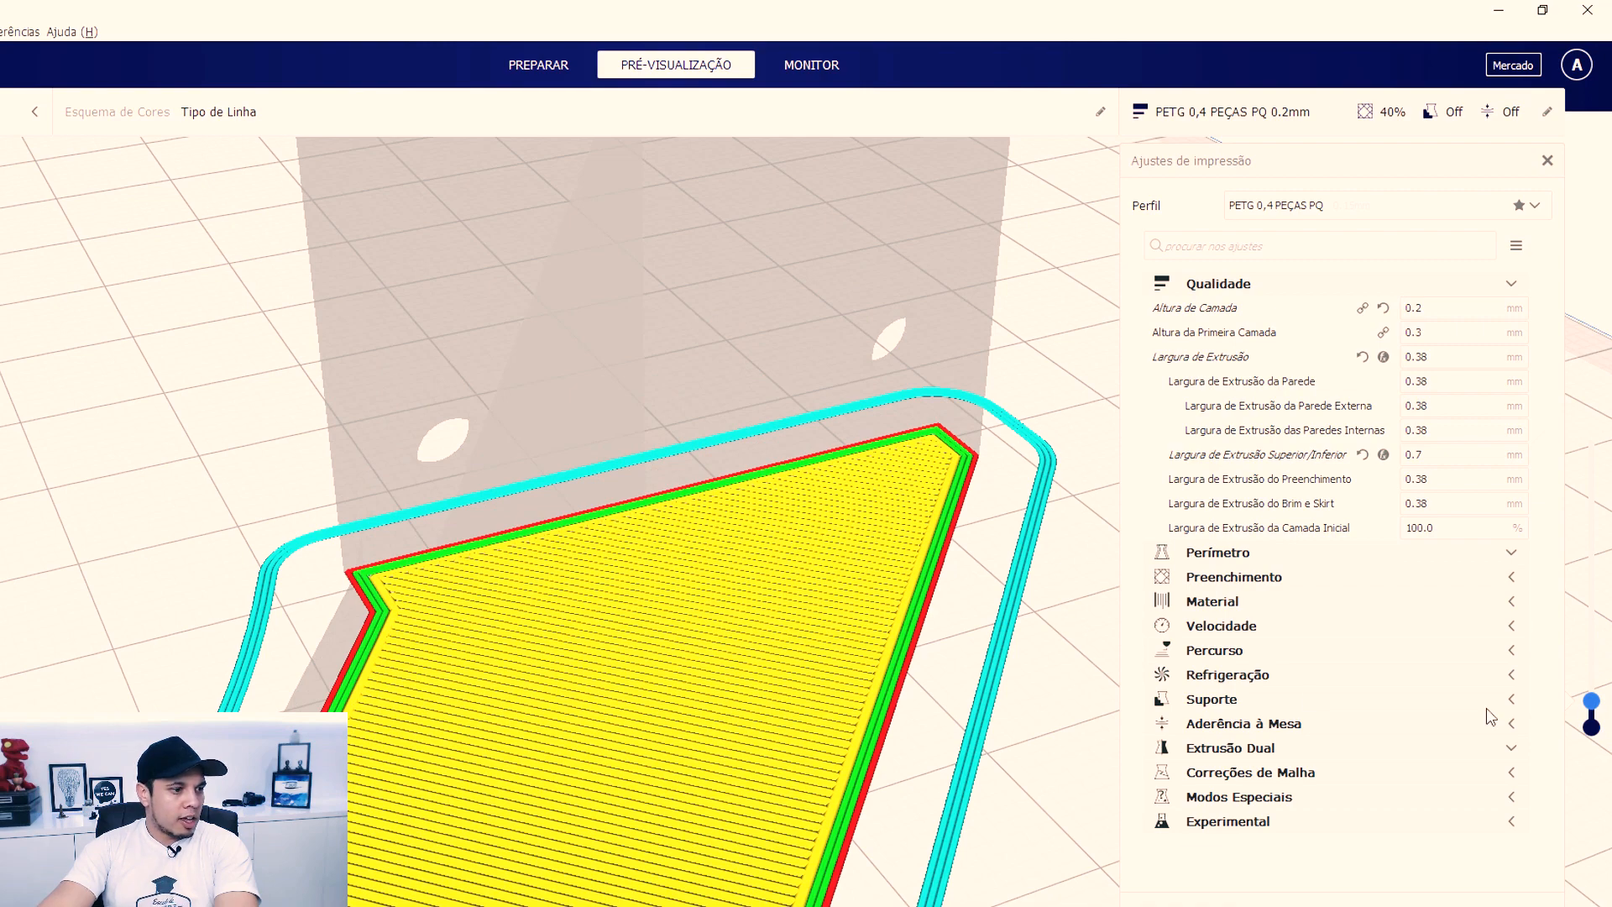
scroll(953, 690, "up", 10)
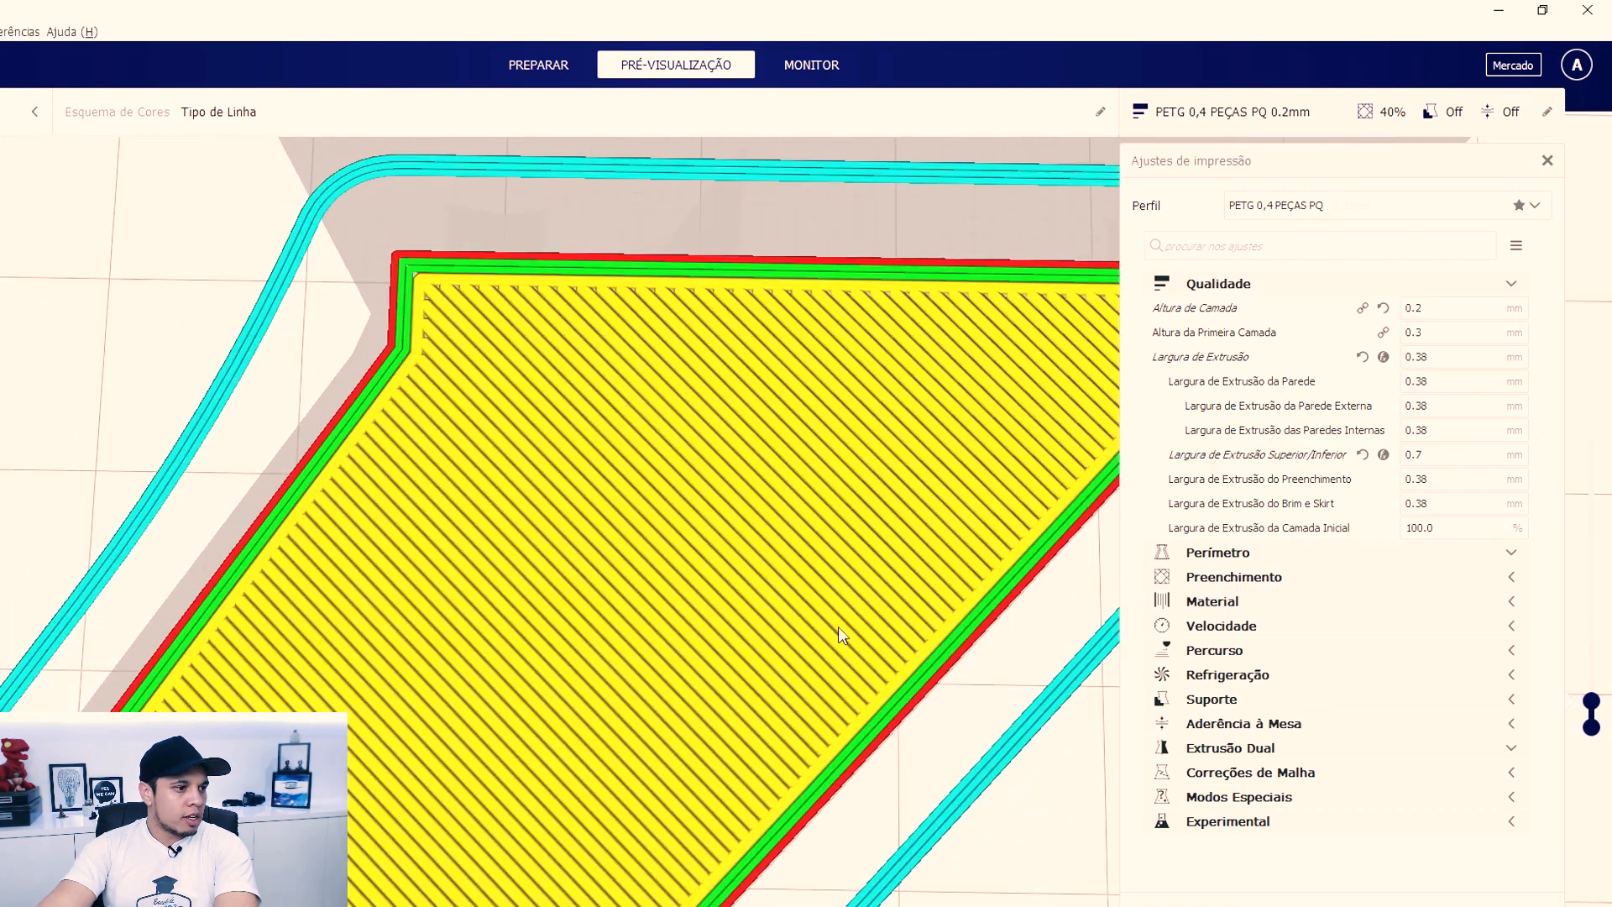
scroll(908, 707, "down", 5)
scroll(881, 688, "up", 8)
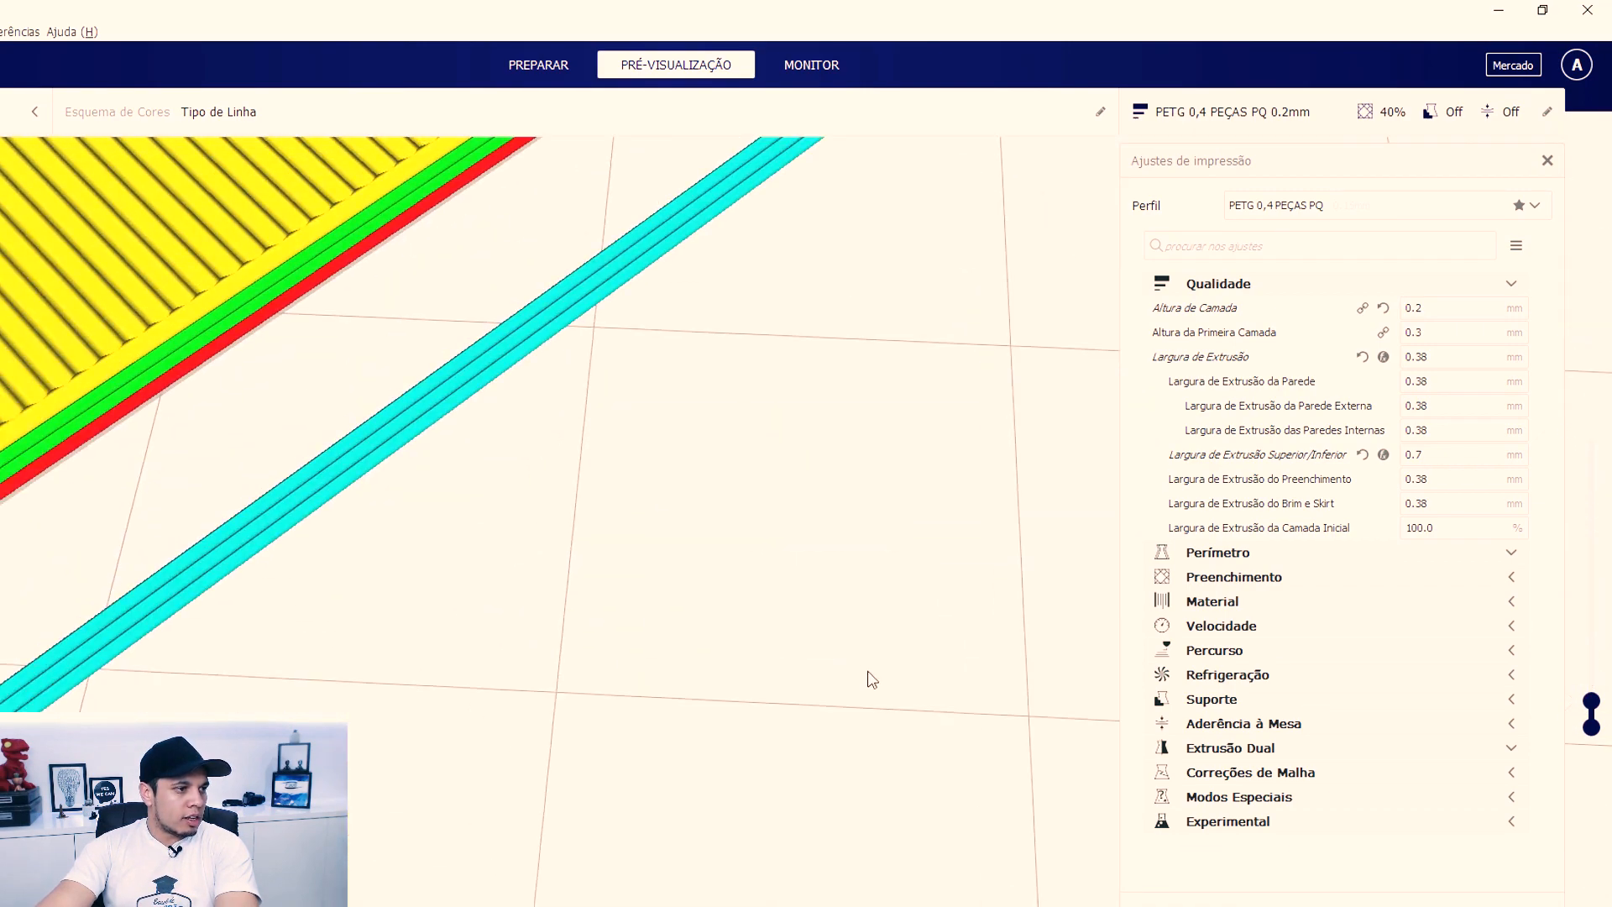
middle_click_drag(899, 679, 937, 710)
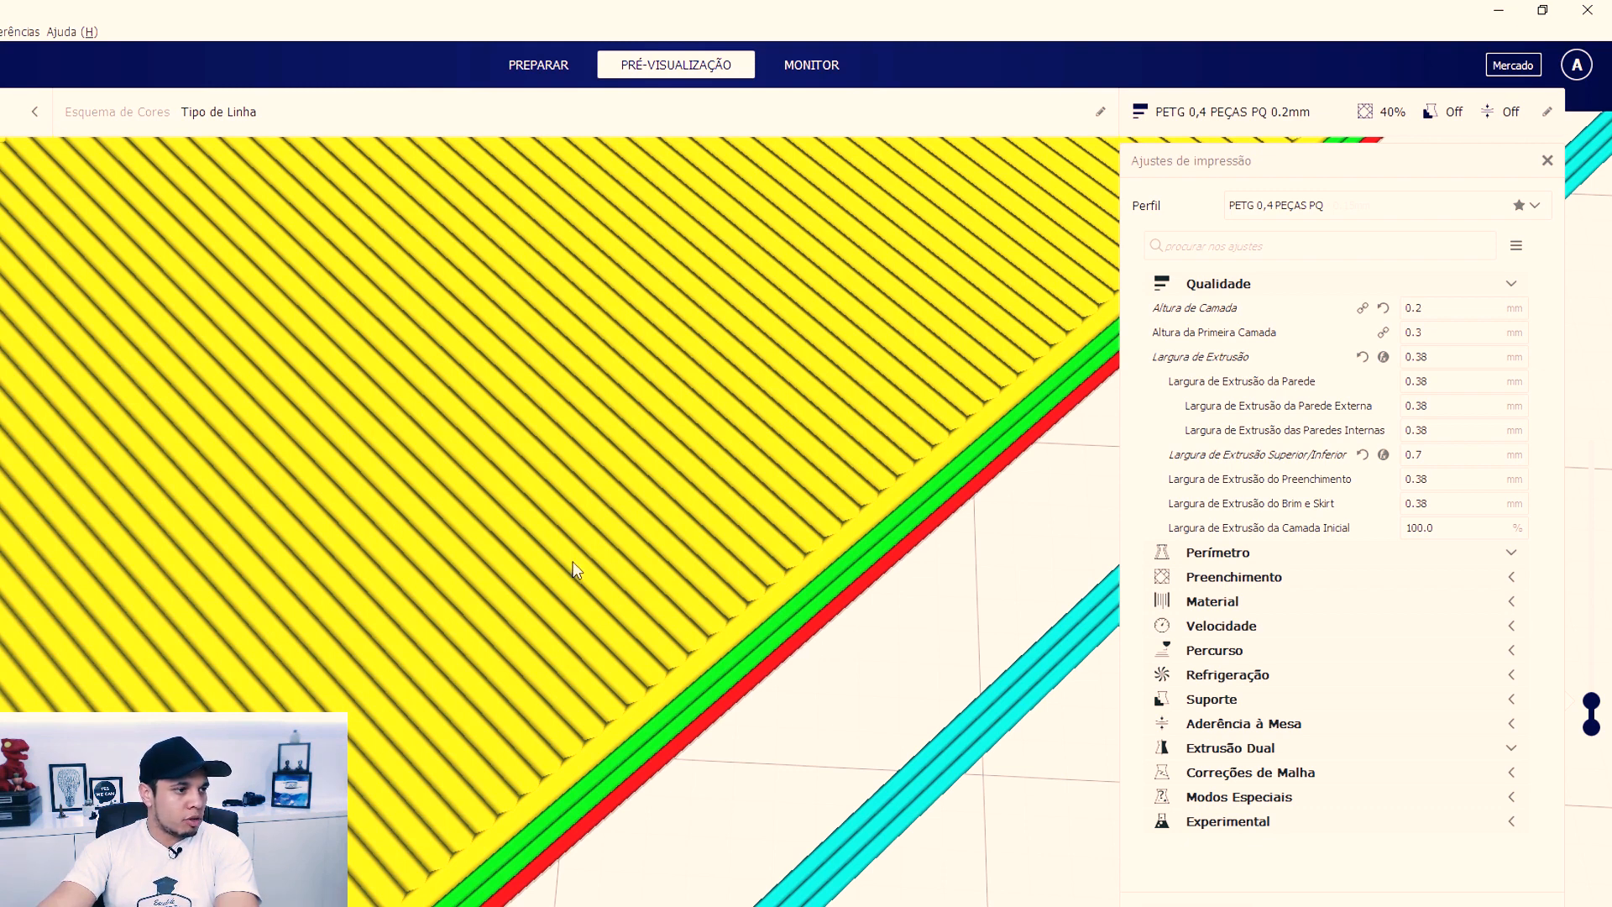
scroll(742, 542, "up", 5)
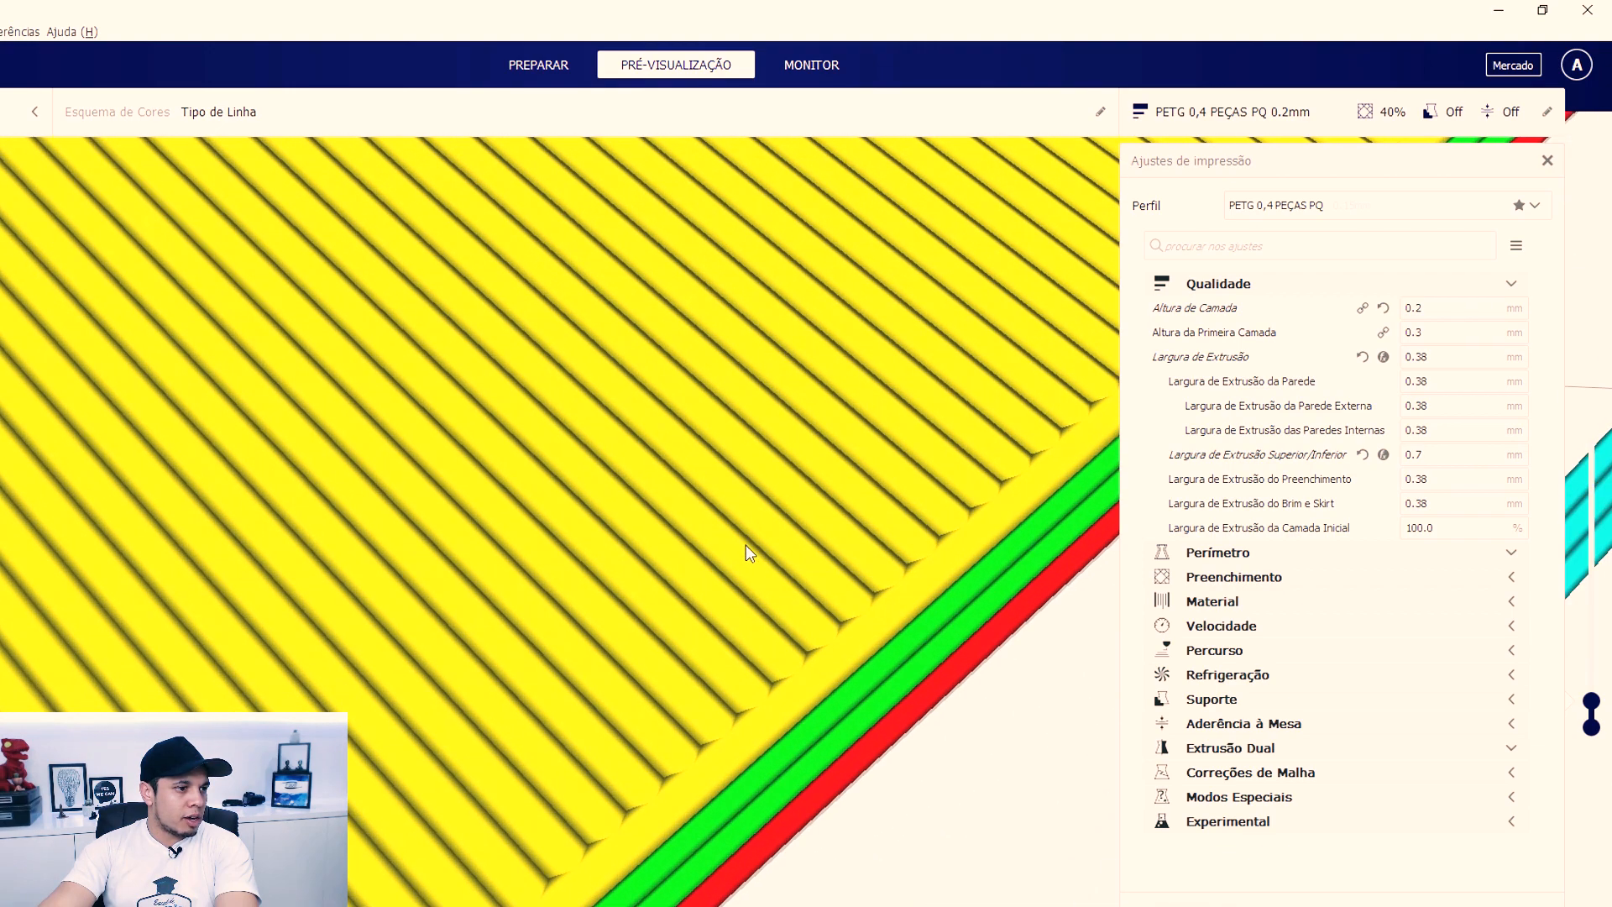
scroll(738, 529, "down", 8)
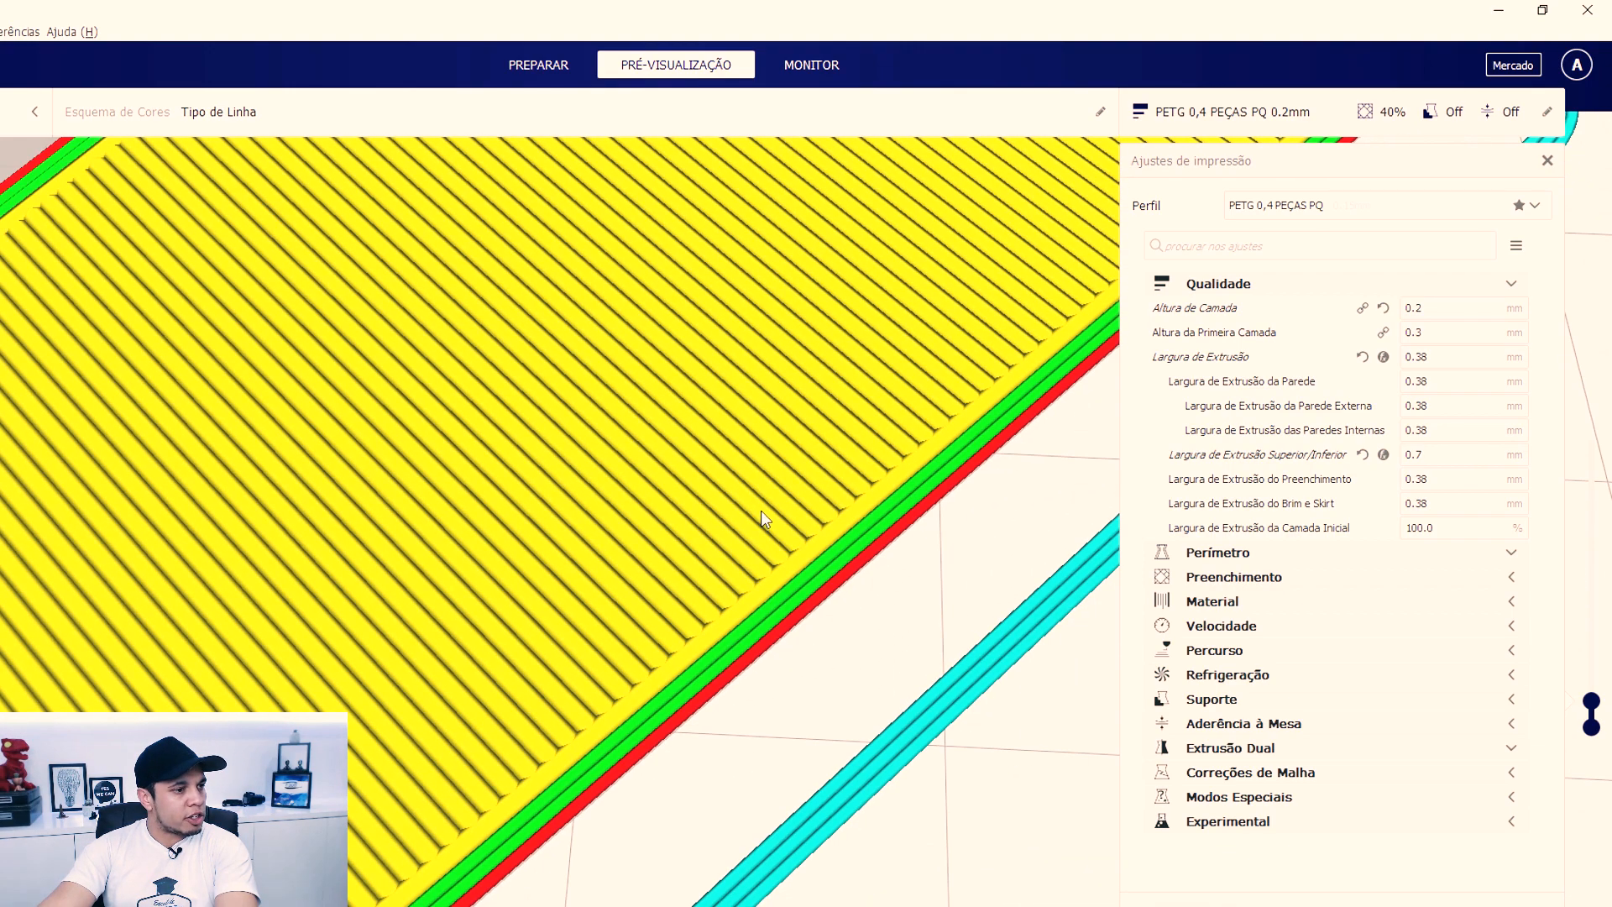
right_click_drag(735, 495, 799, 623)
middle_click_drag(647, 590, 796, 594)
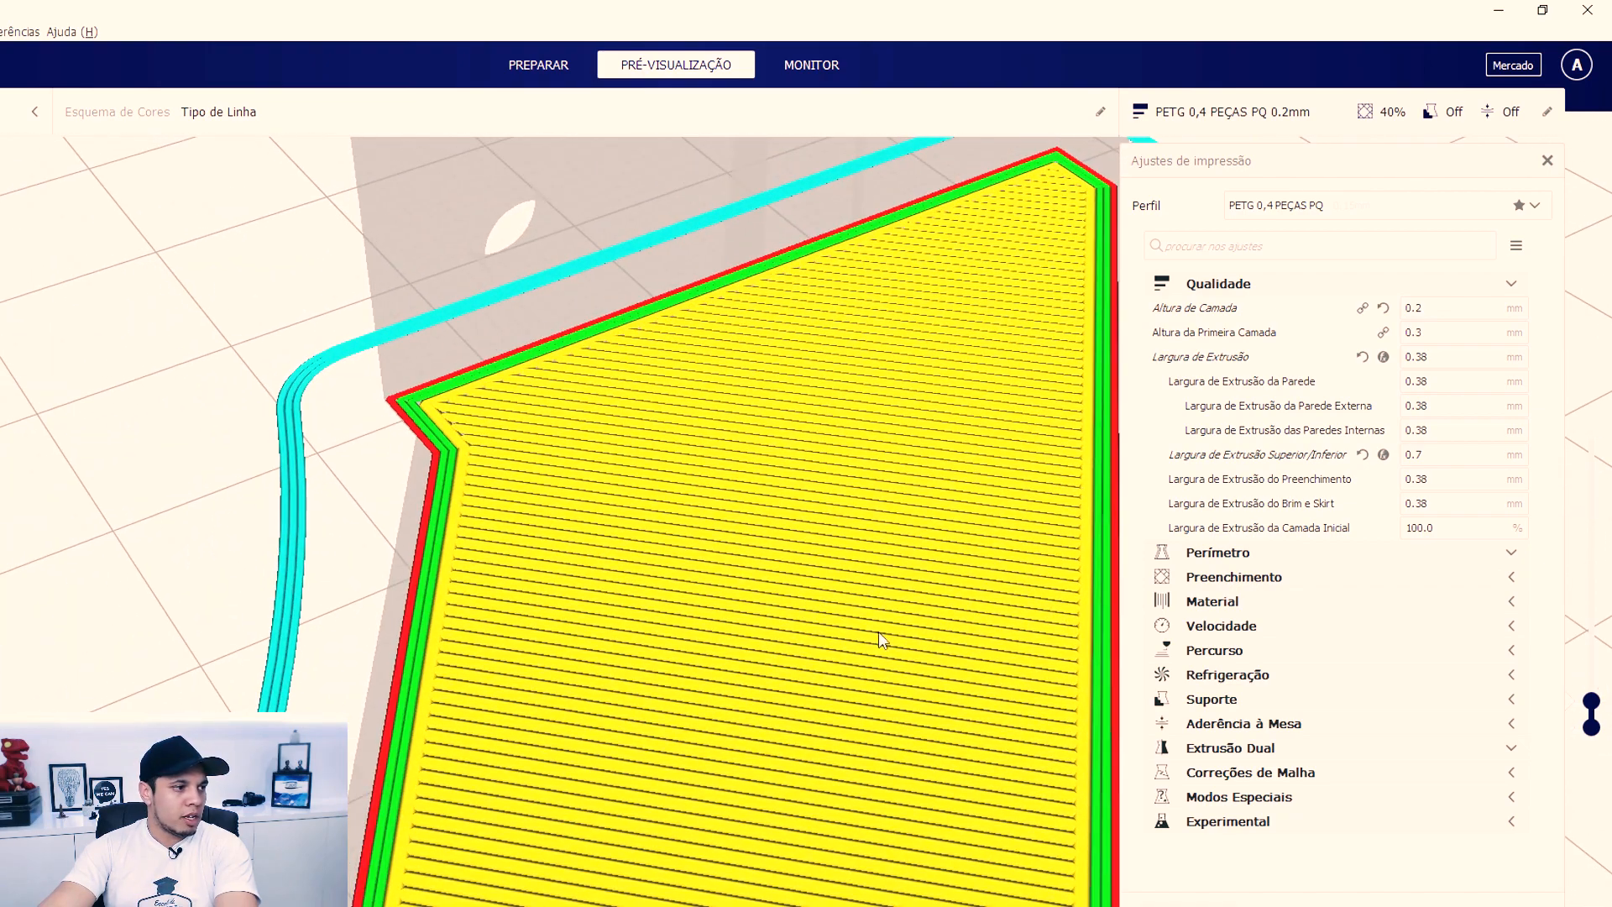
Compare the base's solid fill lines with its walls and infill, from the bottom layer up to the layers around the rib
middle_click_drag(878, 631, 873, 565)
right_click_drag(873, 566, 889, 627)
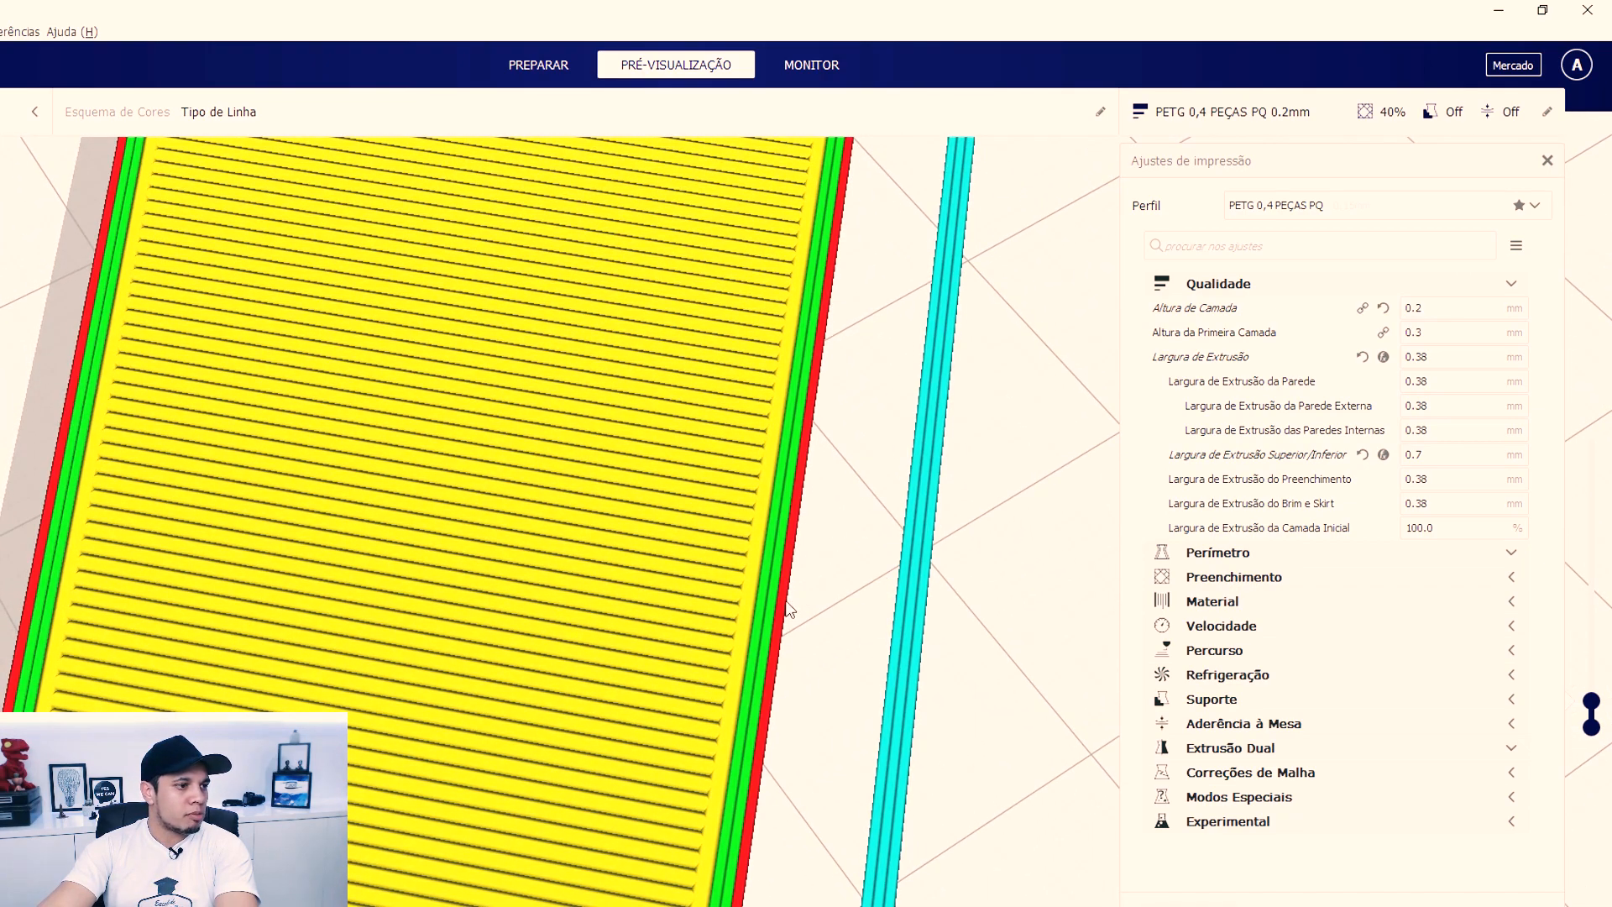
left_click(719, 623)
left_click(873, 601)
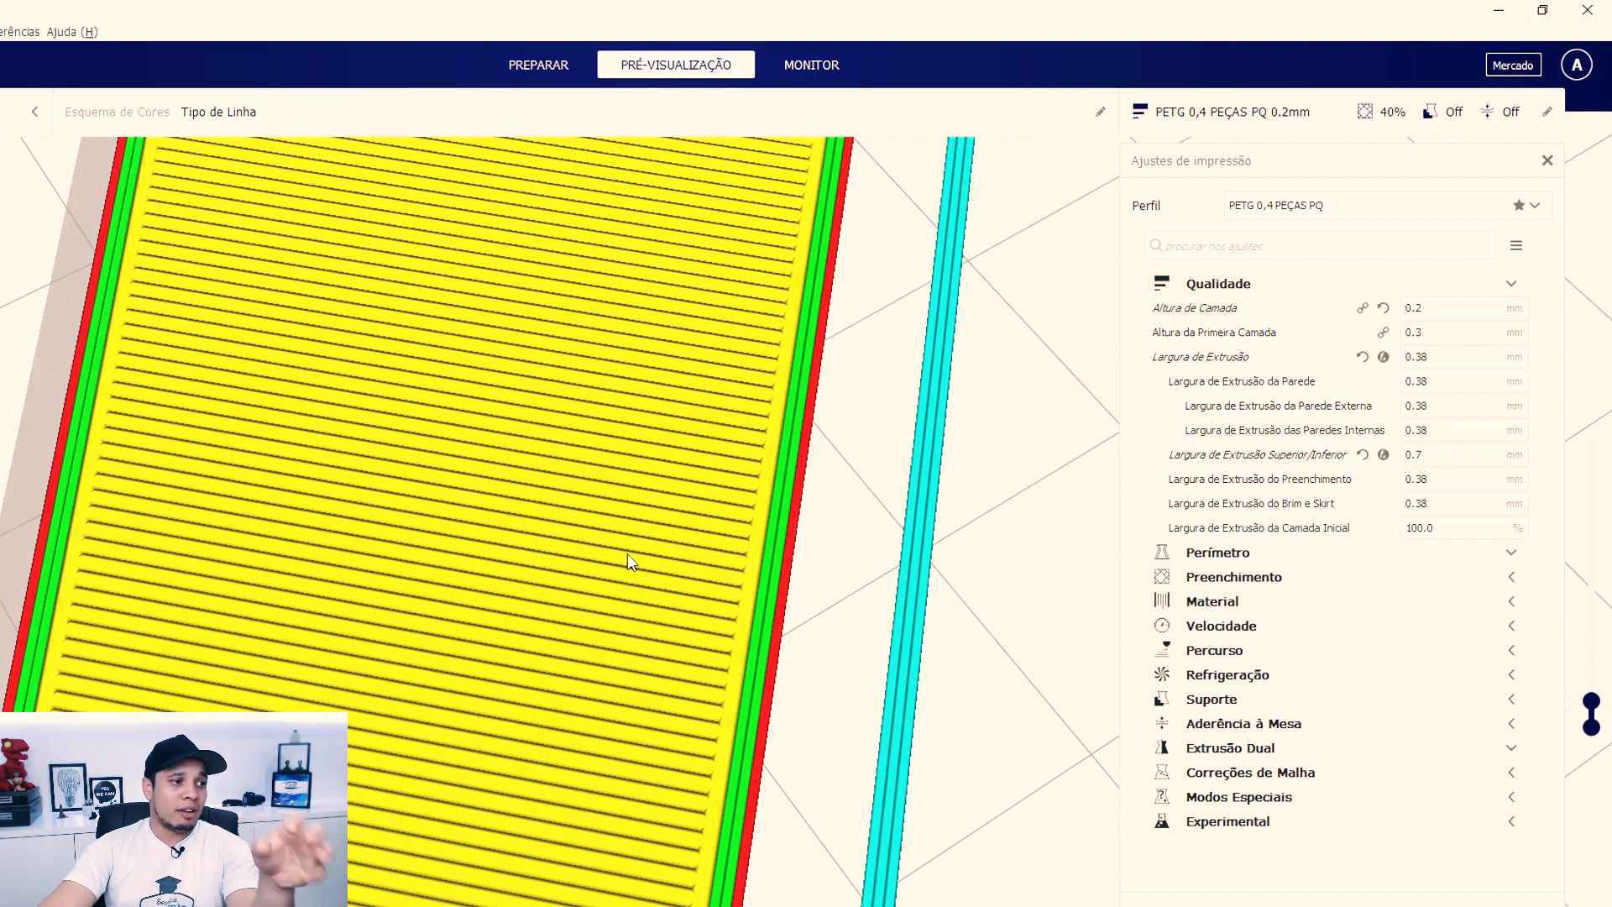
scroll(884, 588, "up", 4)
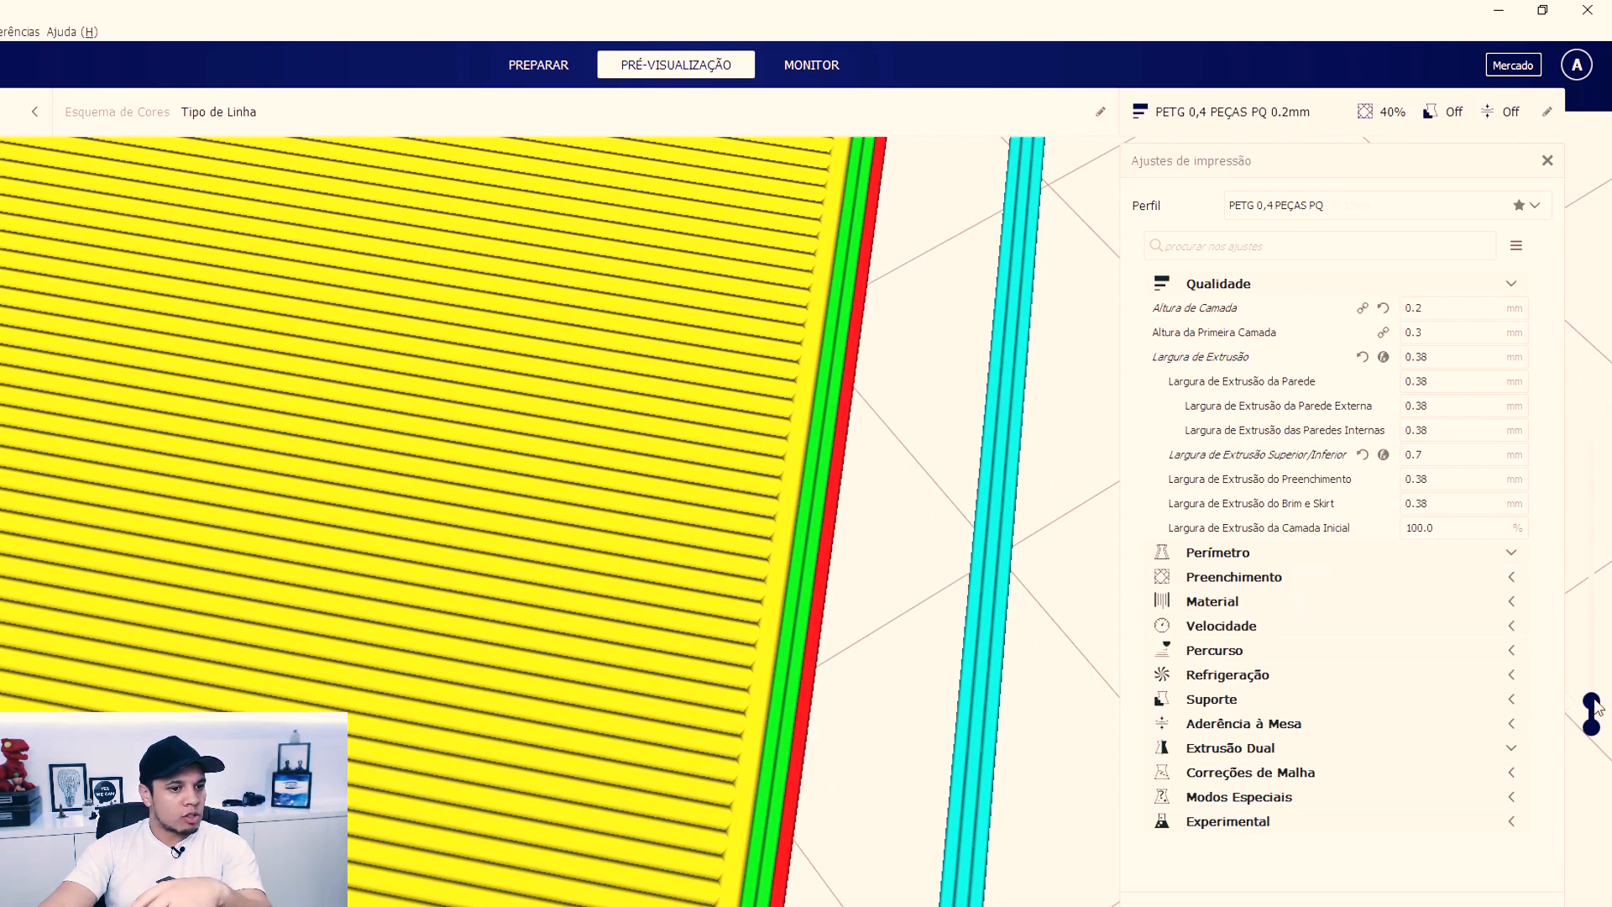
mouse_move(1598, 707)
left_mouse_down()
mouse_move(1595, 613)
mouse_move(1606, 680)
left_mouse_up()
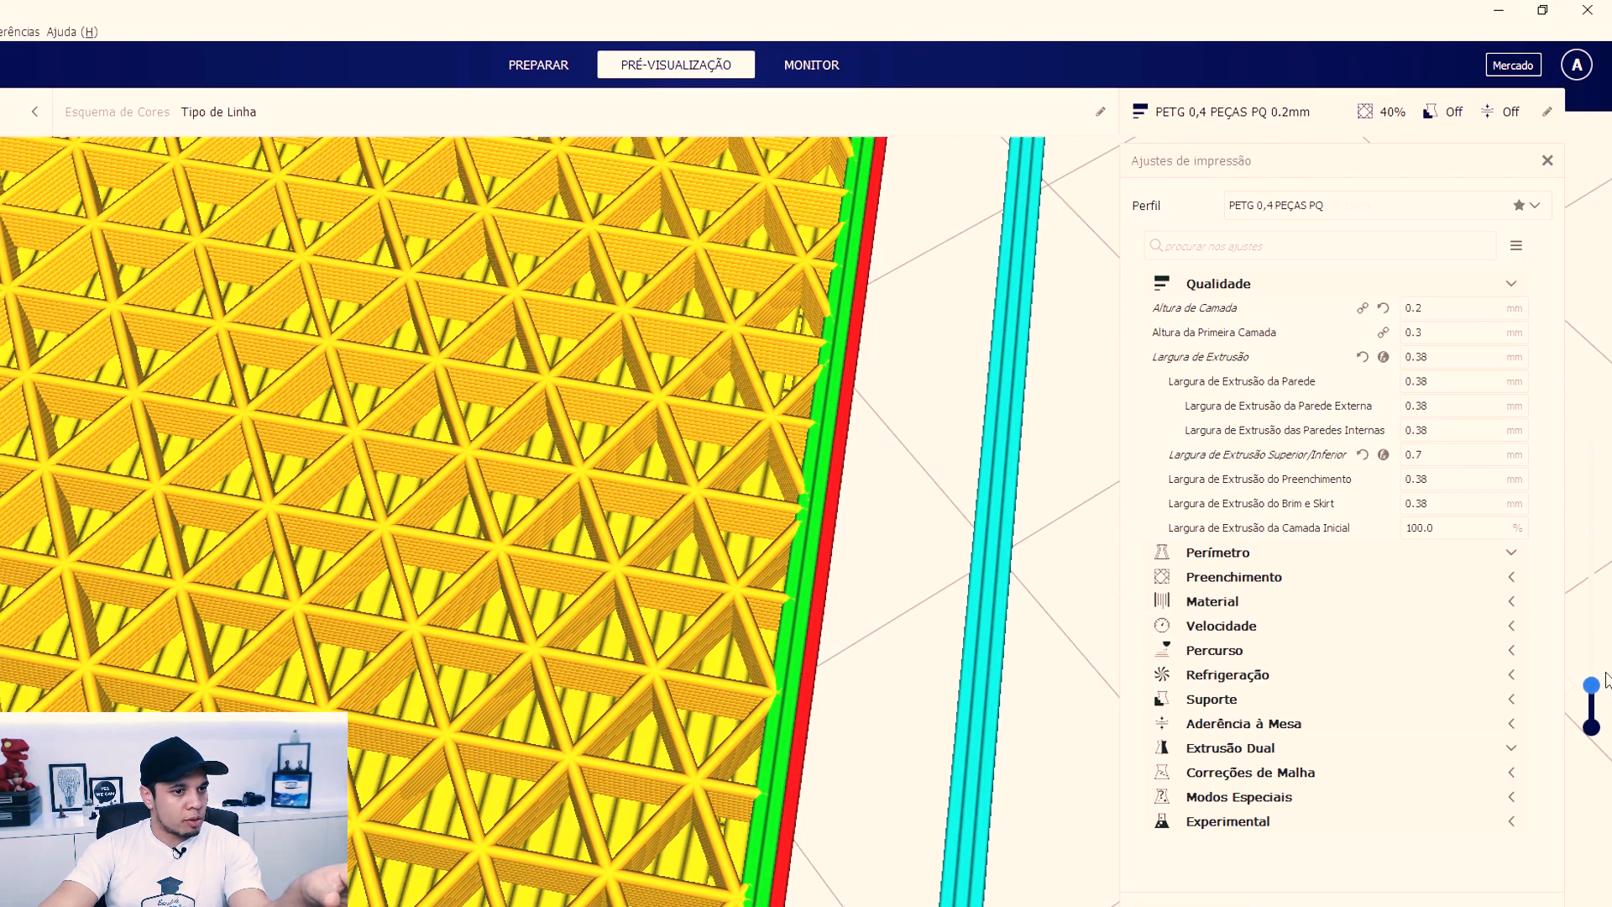
left_click_drag(1605, 678, 1606, 673)
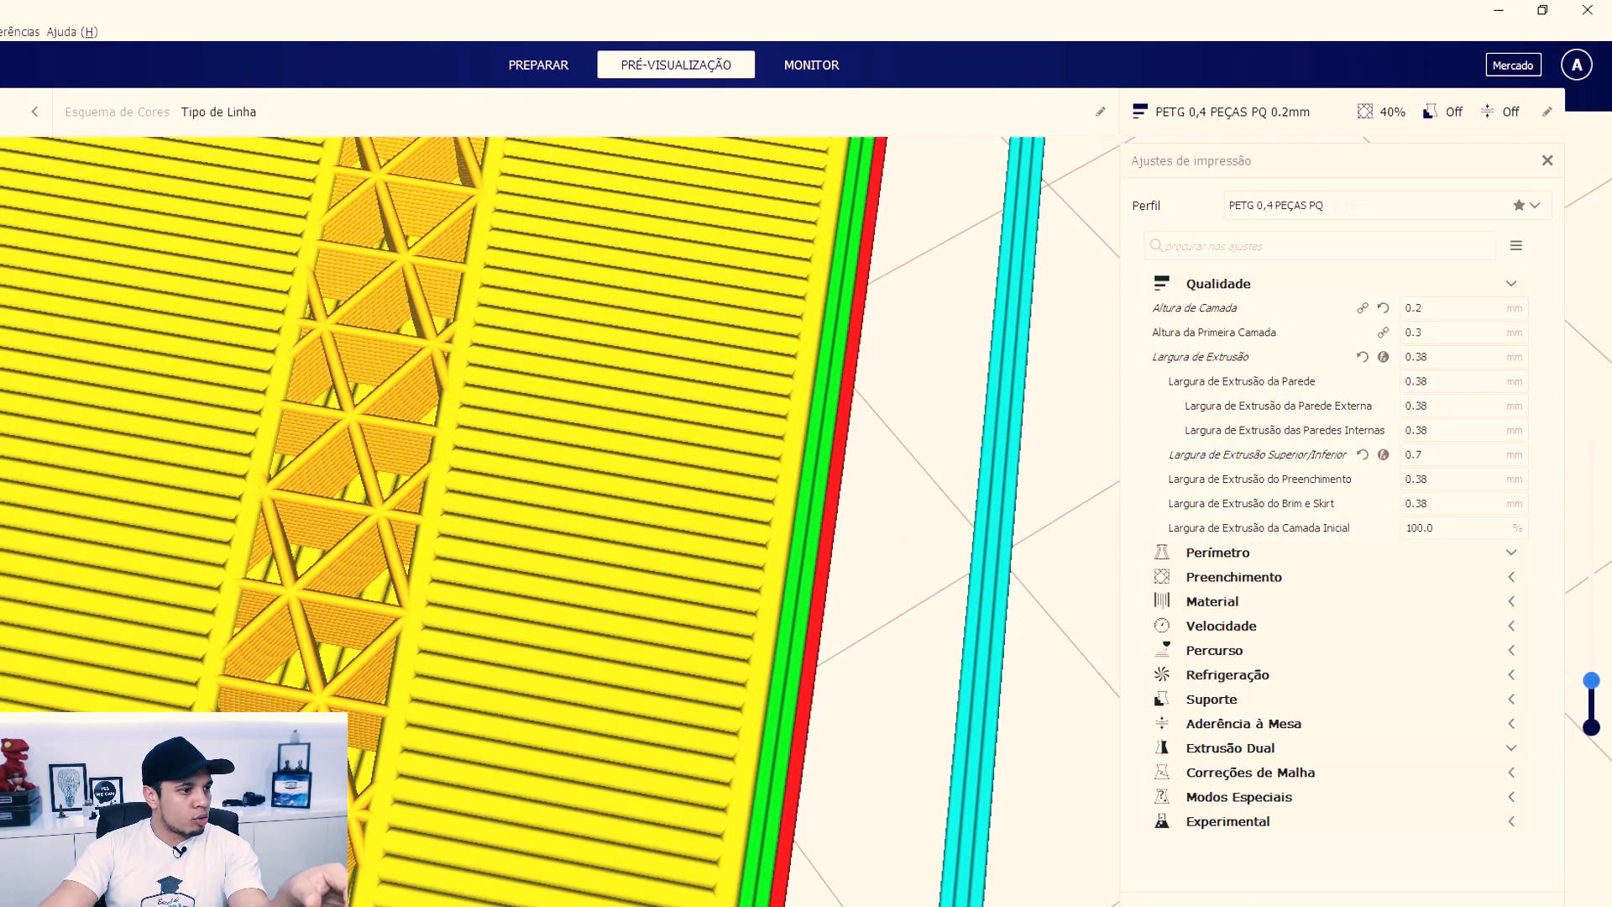
key("Up")
scroll(799, 483, "down", 6)
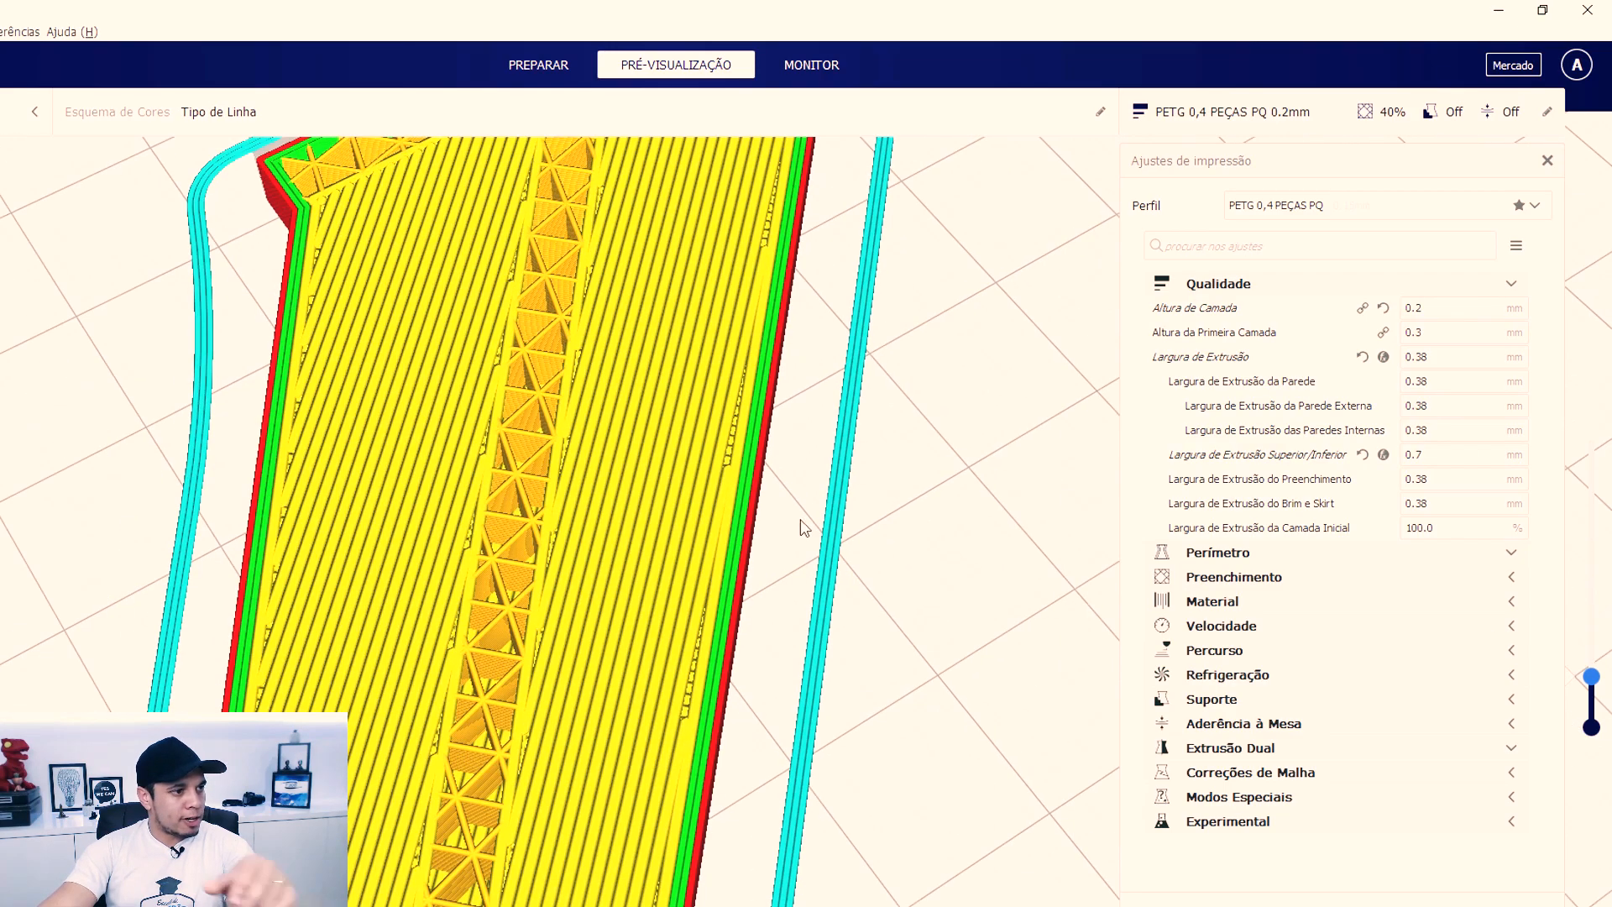
right_click_drag(836, 686, 792, 554)
scroll(688, 415, "up", 8)
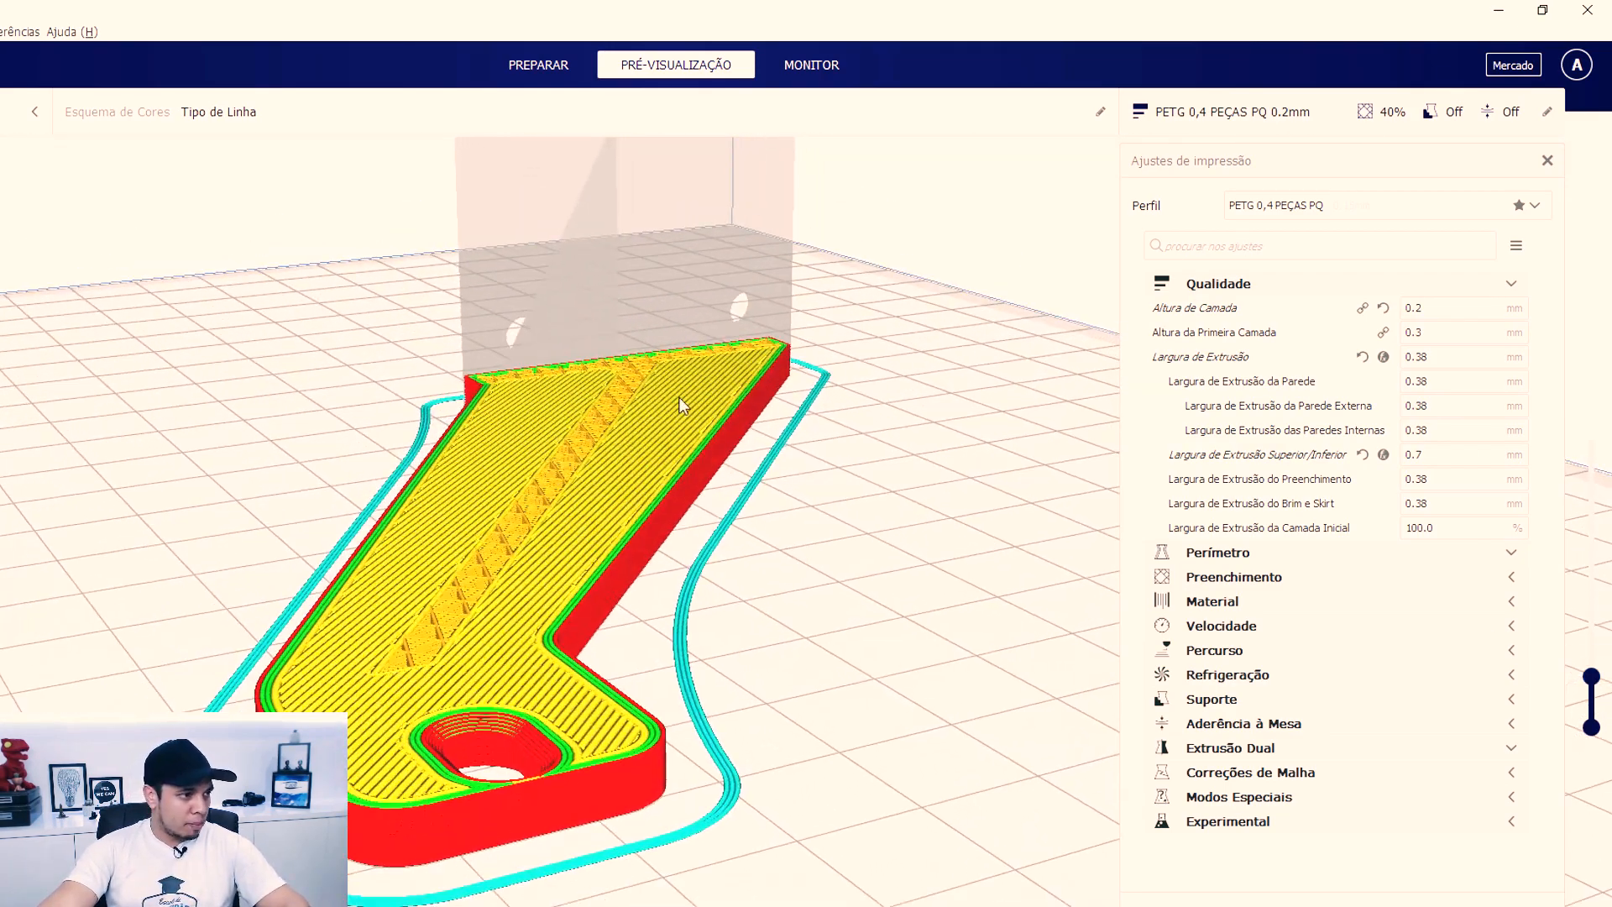
scroll(737, 470, "up", 5)
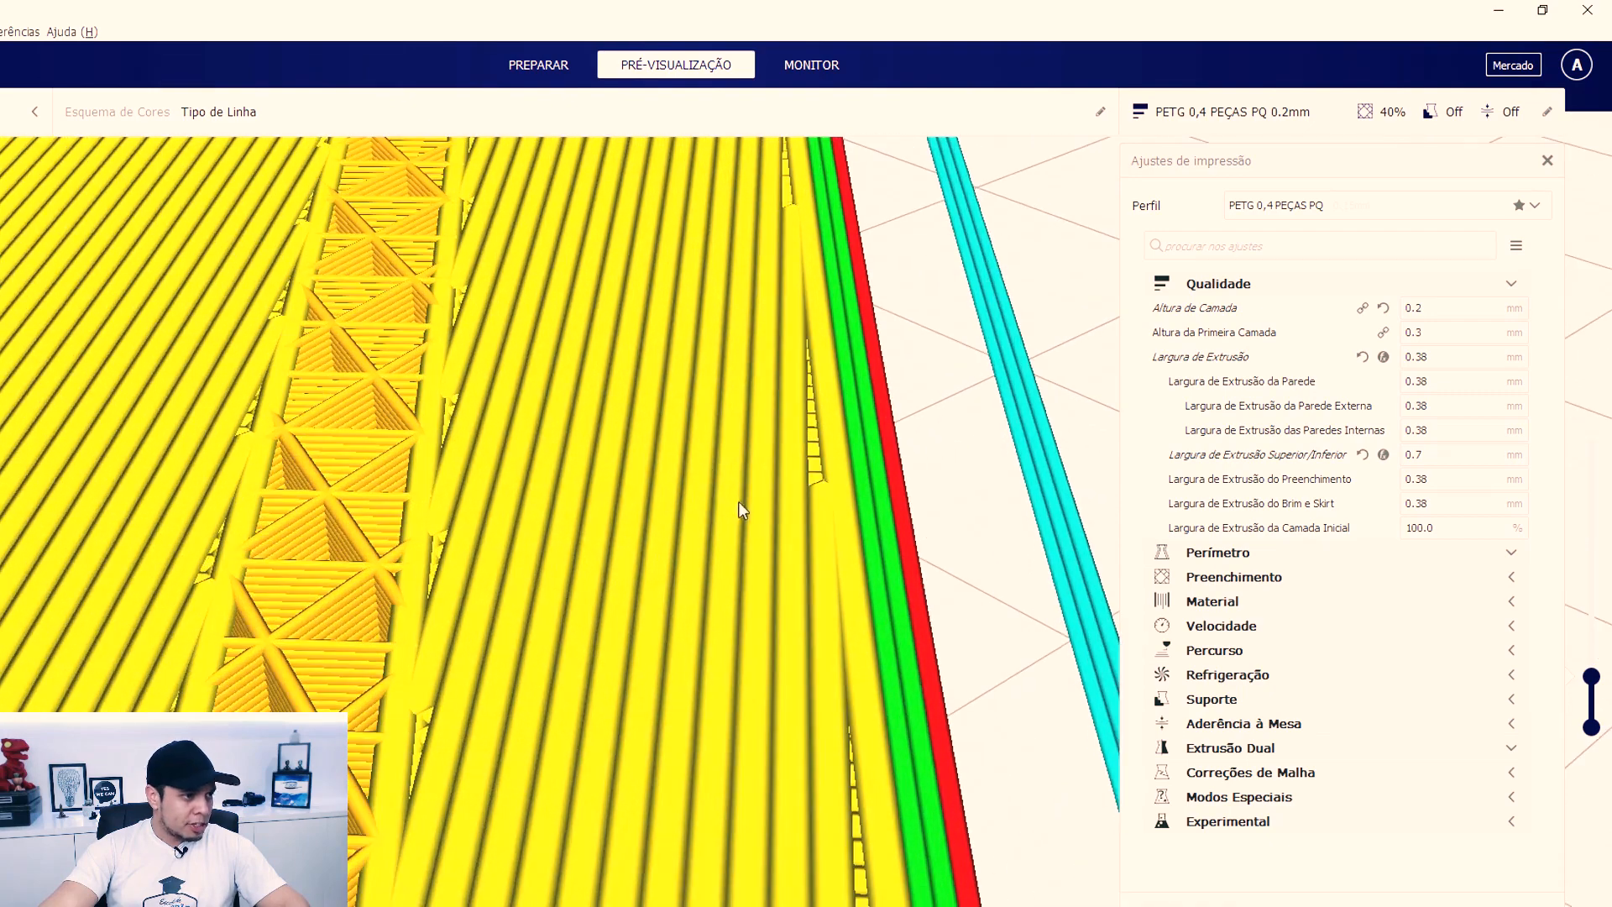
scroll(749, 529, "down", 2)
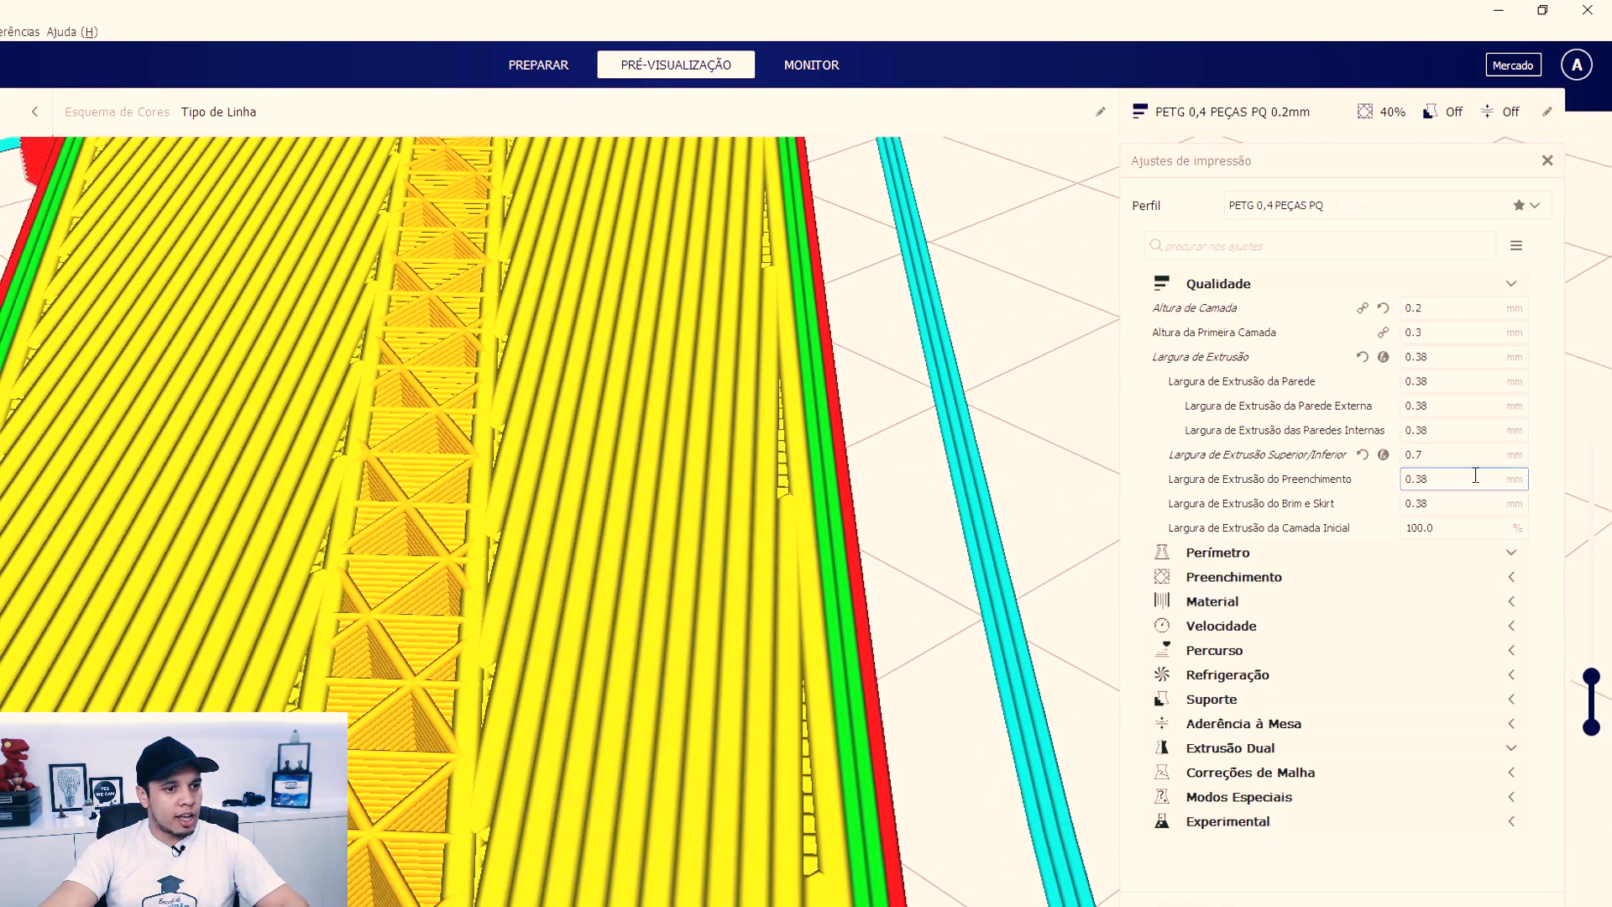
Set Largura de Extrusão do Preenchimento to 0.7 mm in the Qualidade settings
left_click(1452, 454)
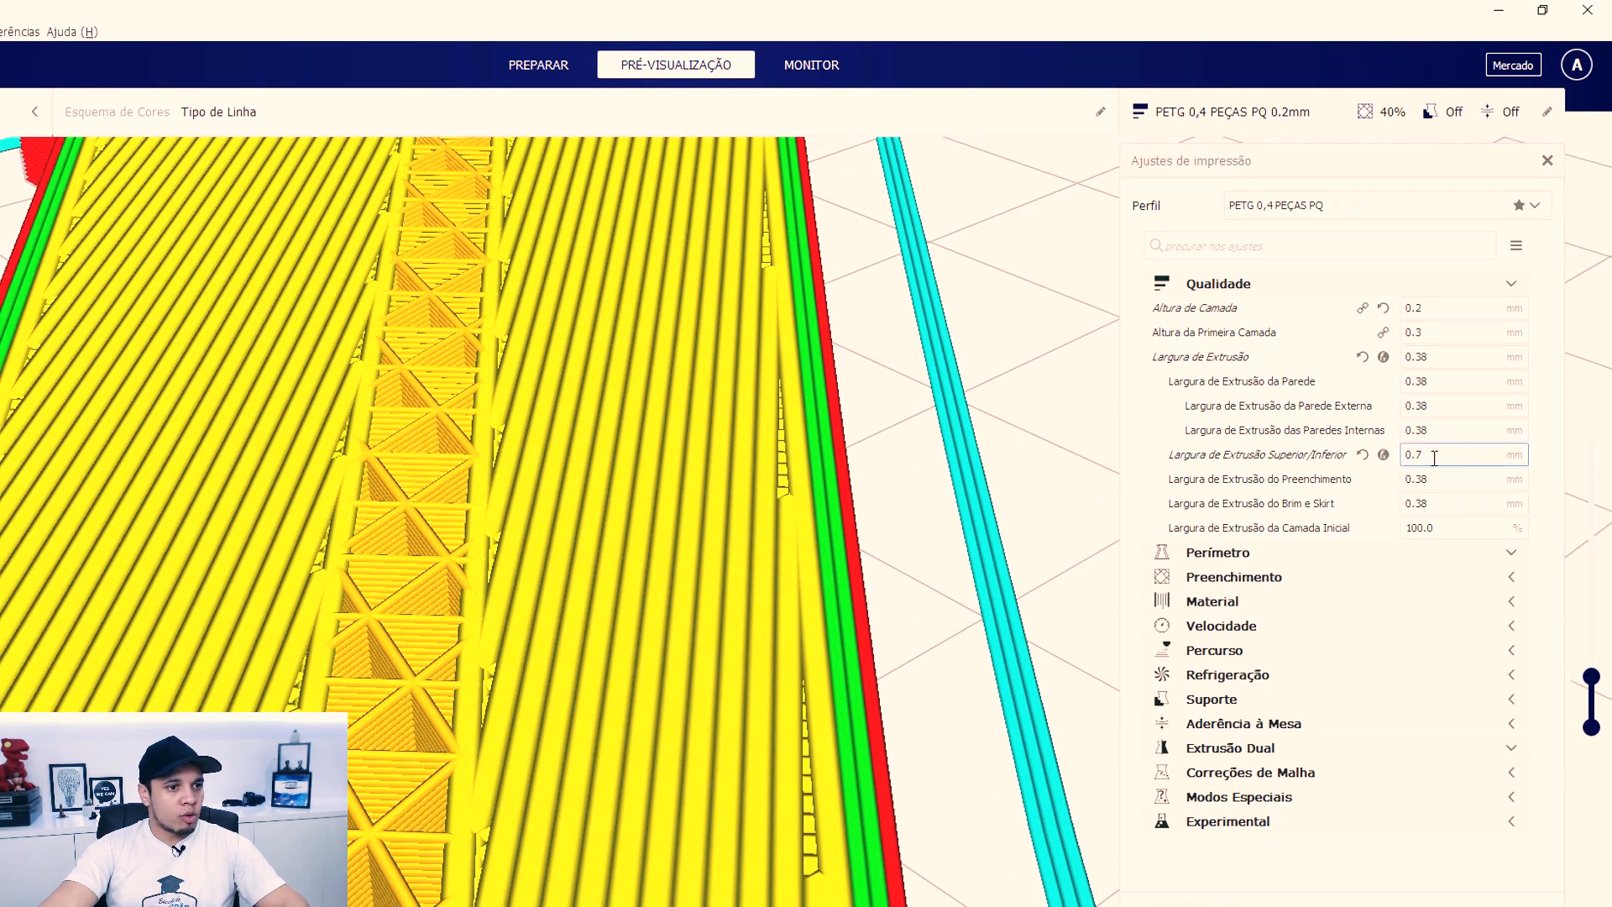
left_click(1461, 503)
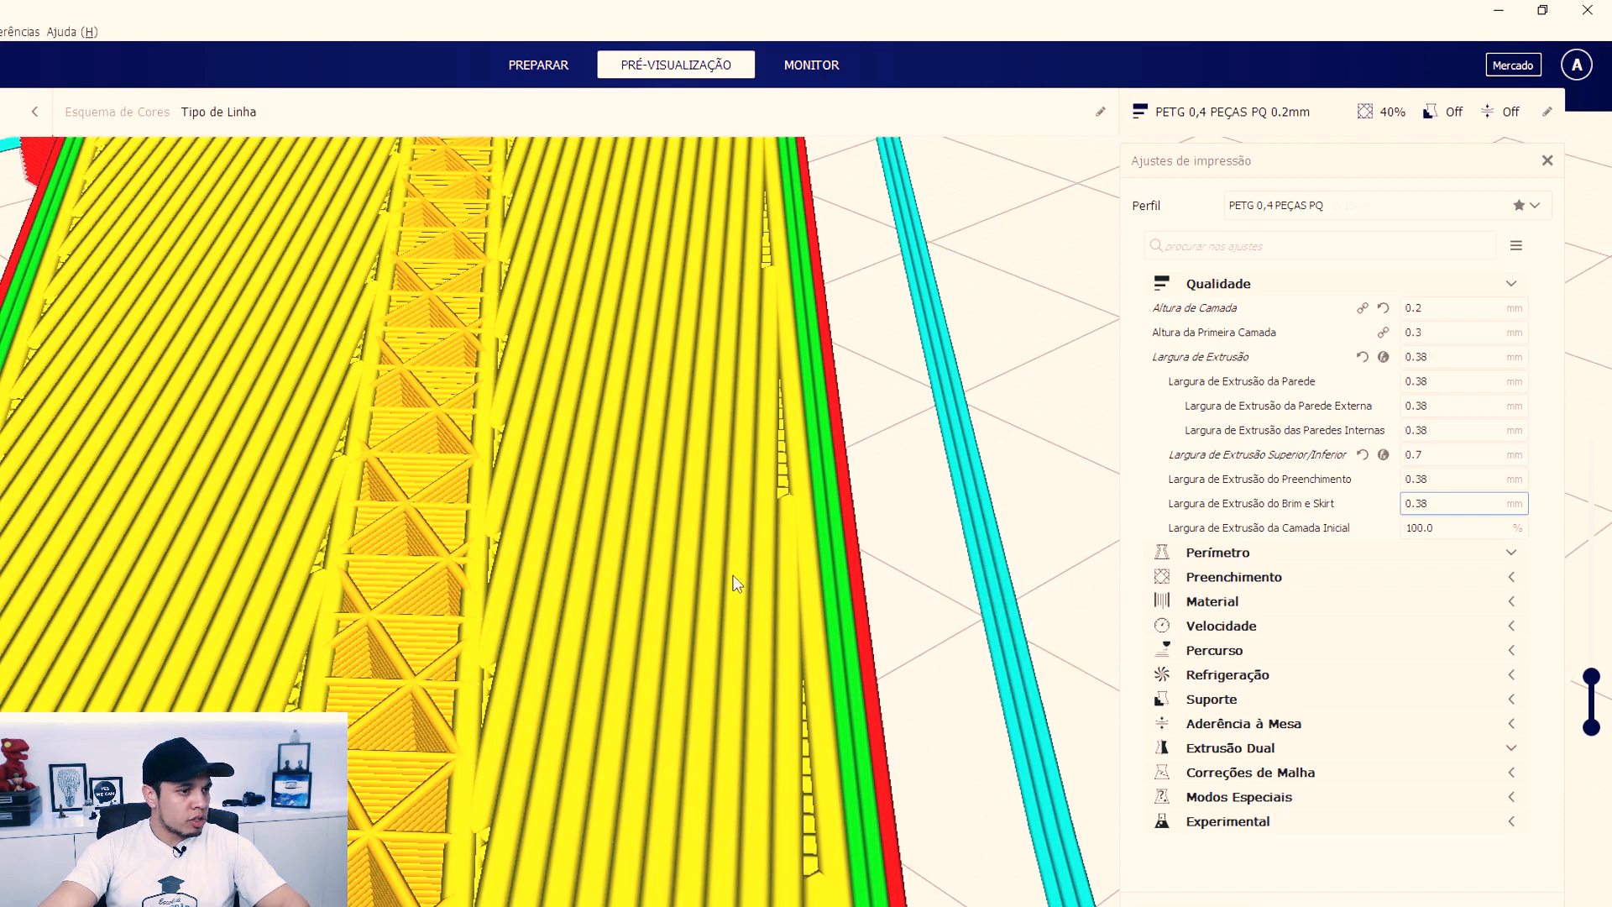
left_click(1448, 479)
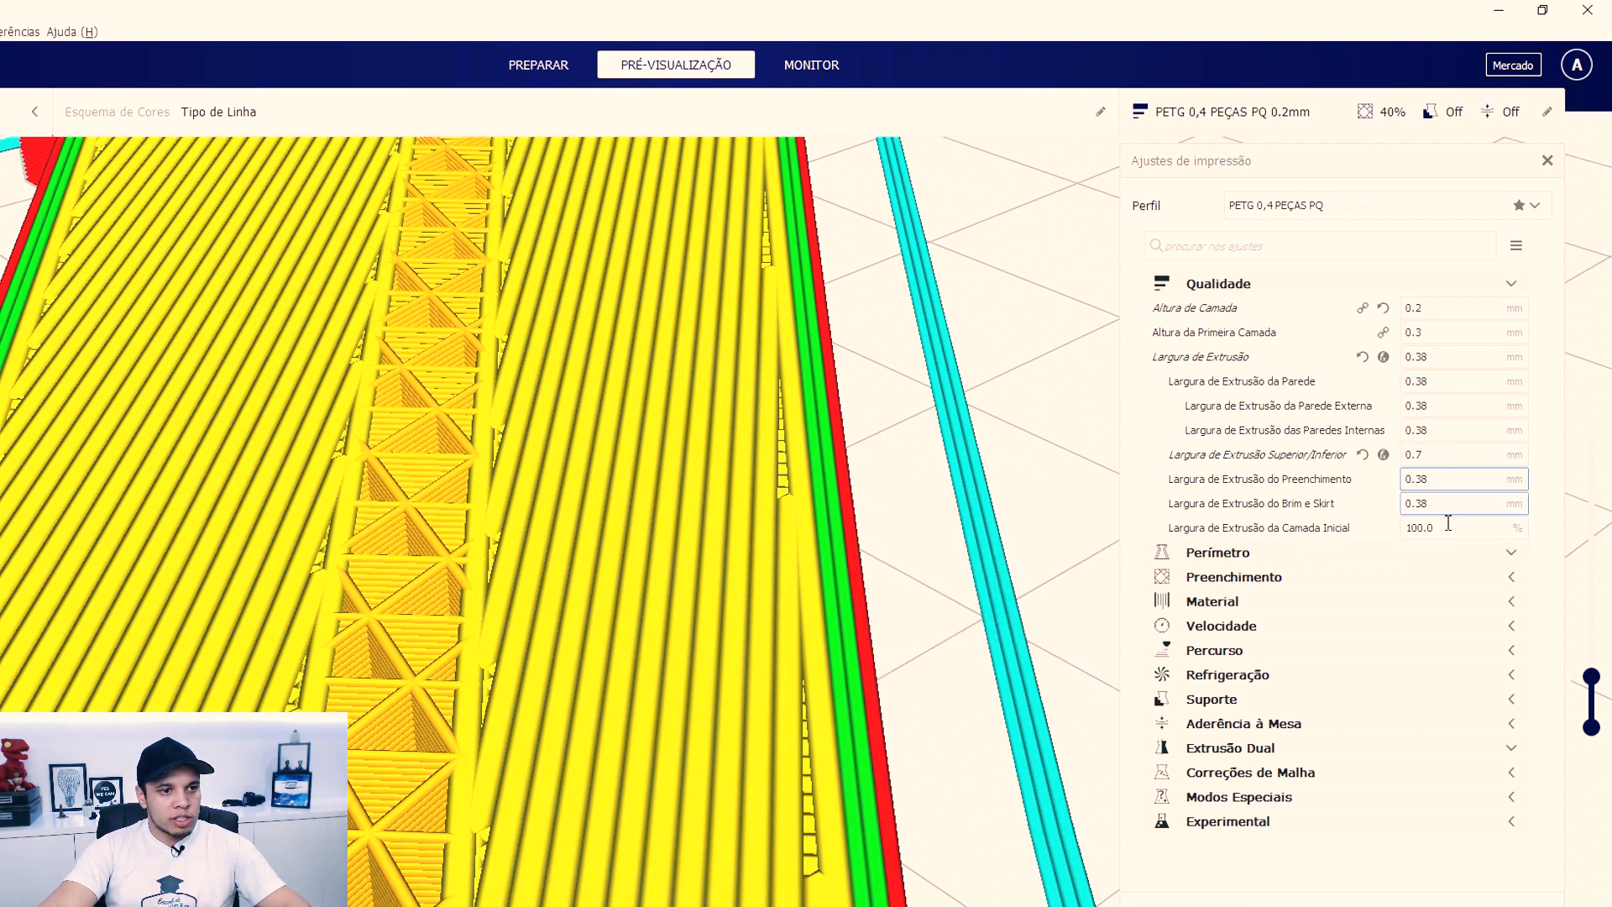
double_click(1419, 478)
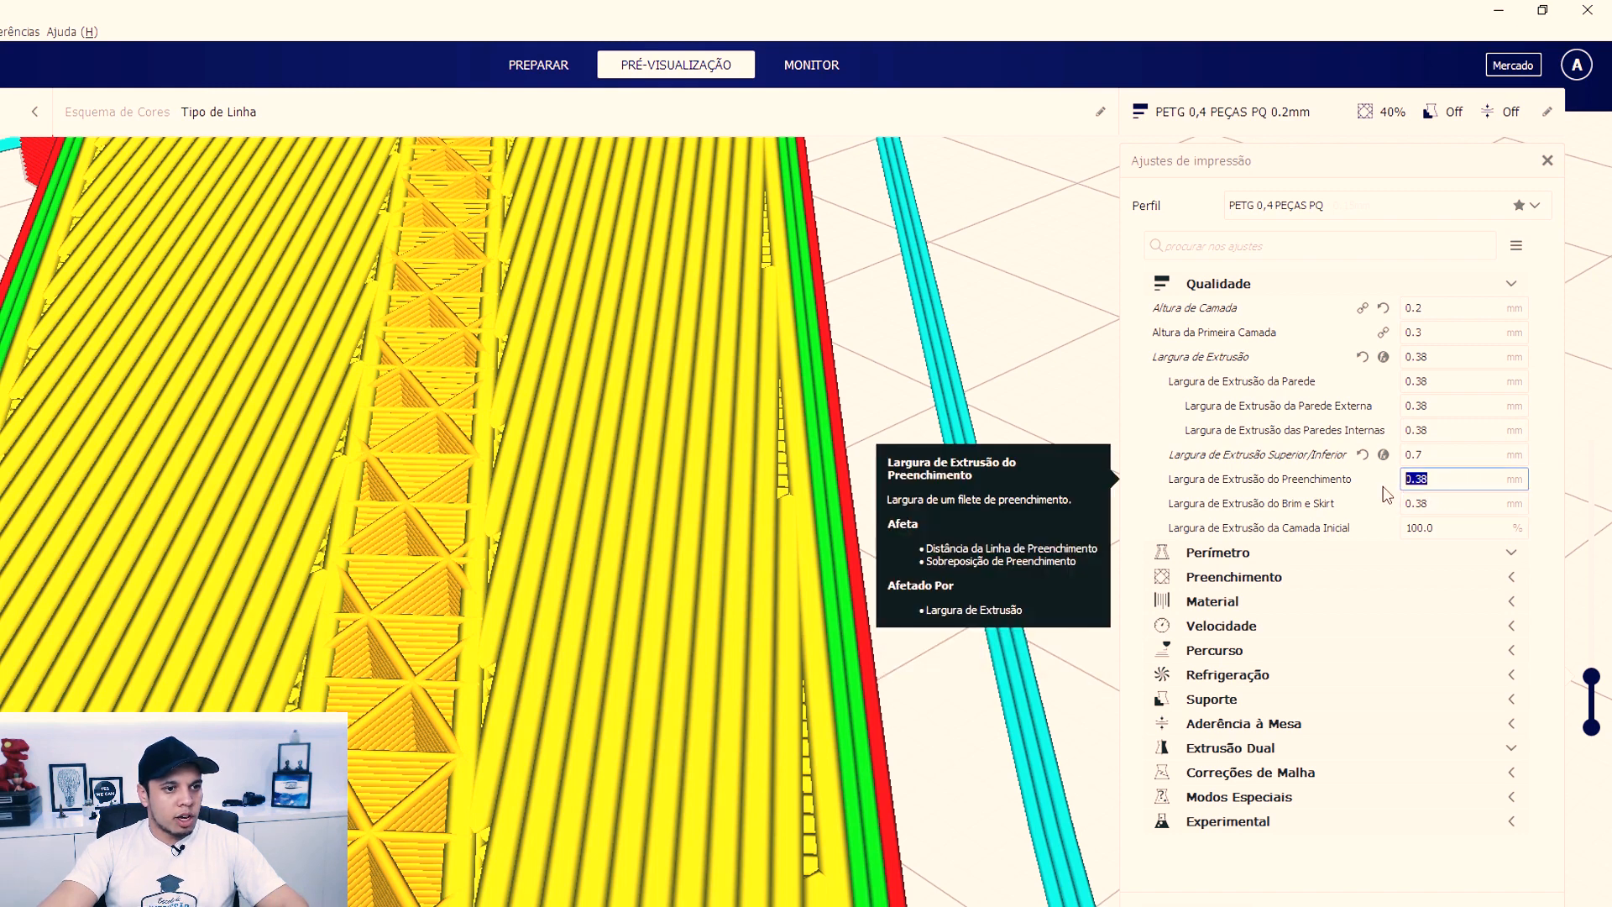
type("0")
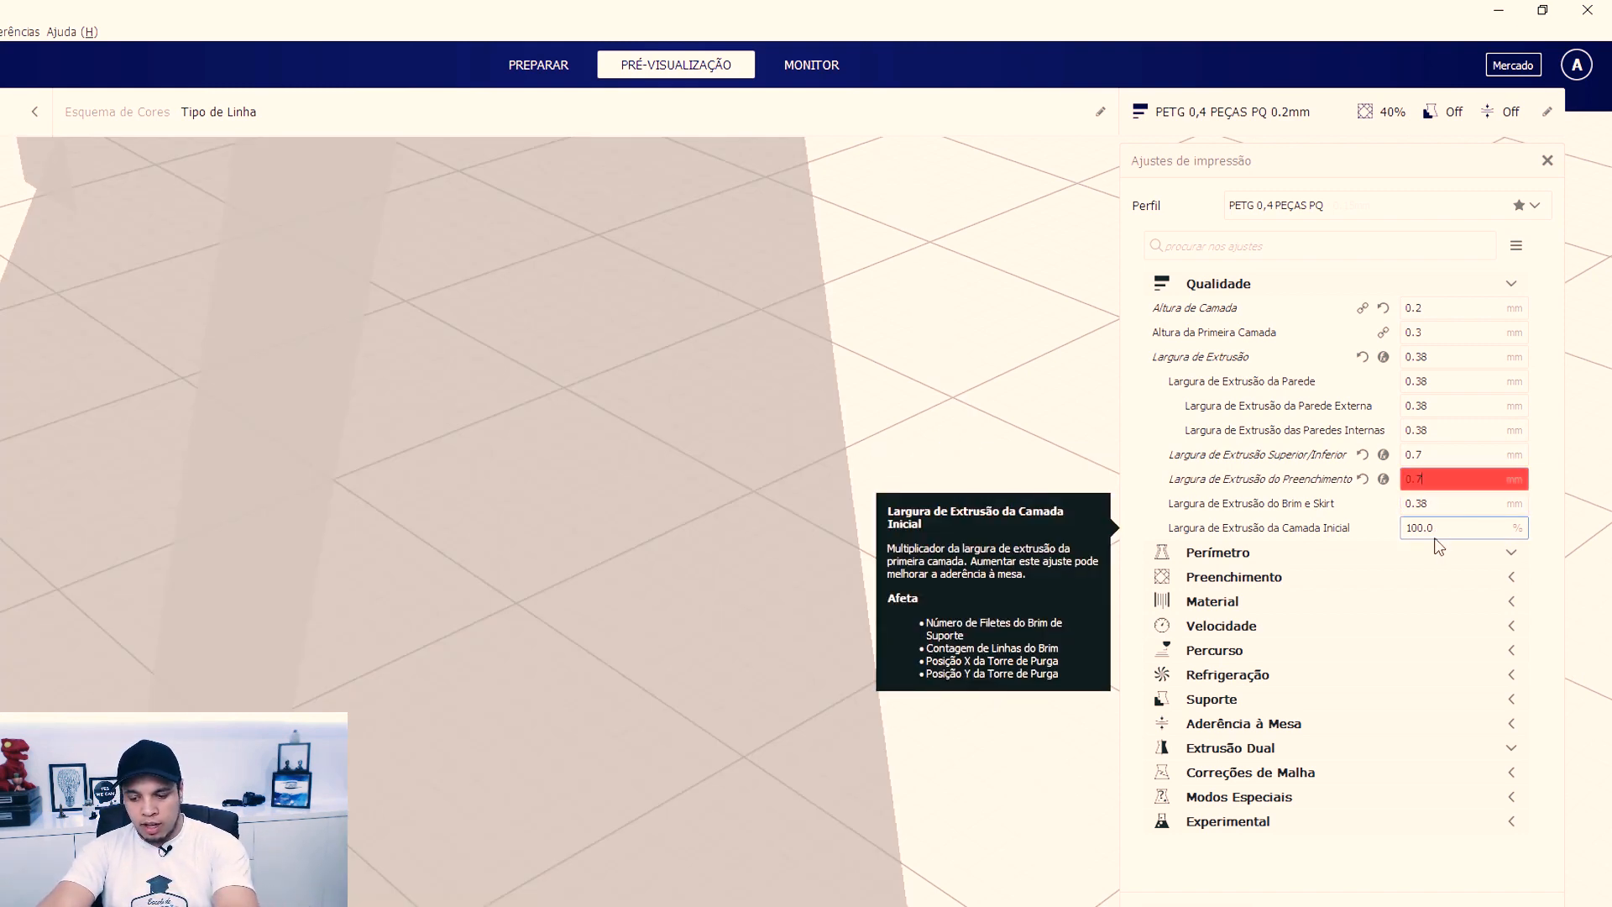
type(".7")
left_click(1456, 454)
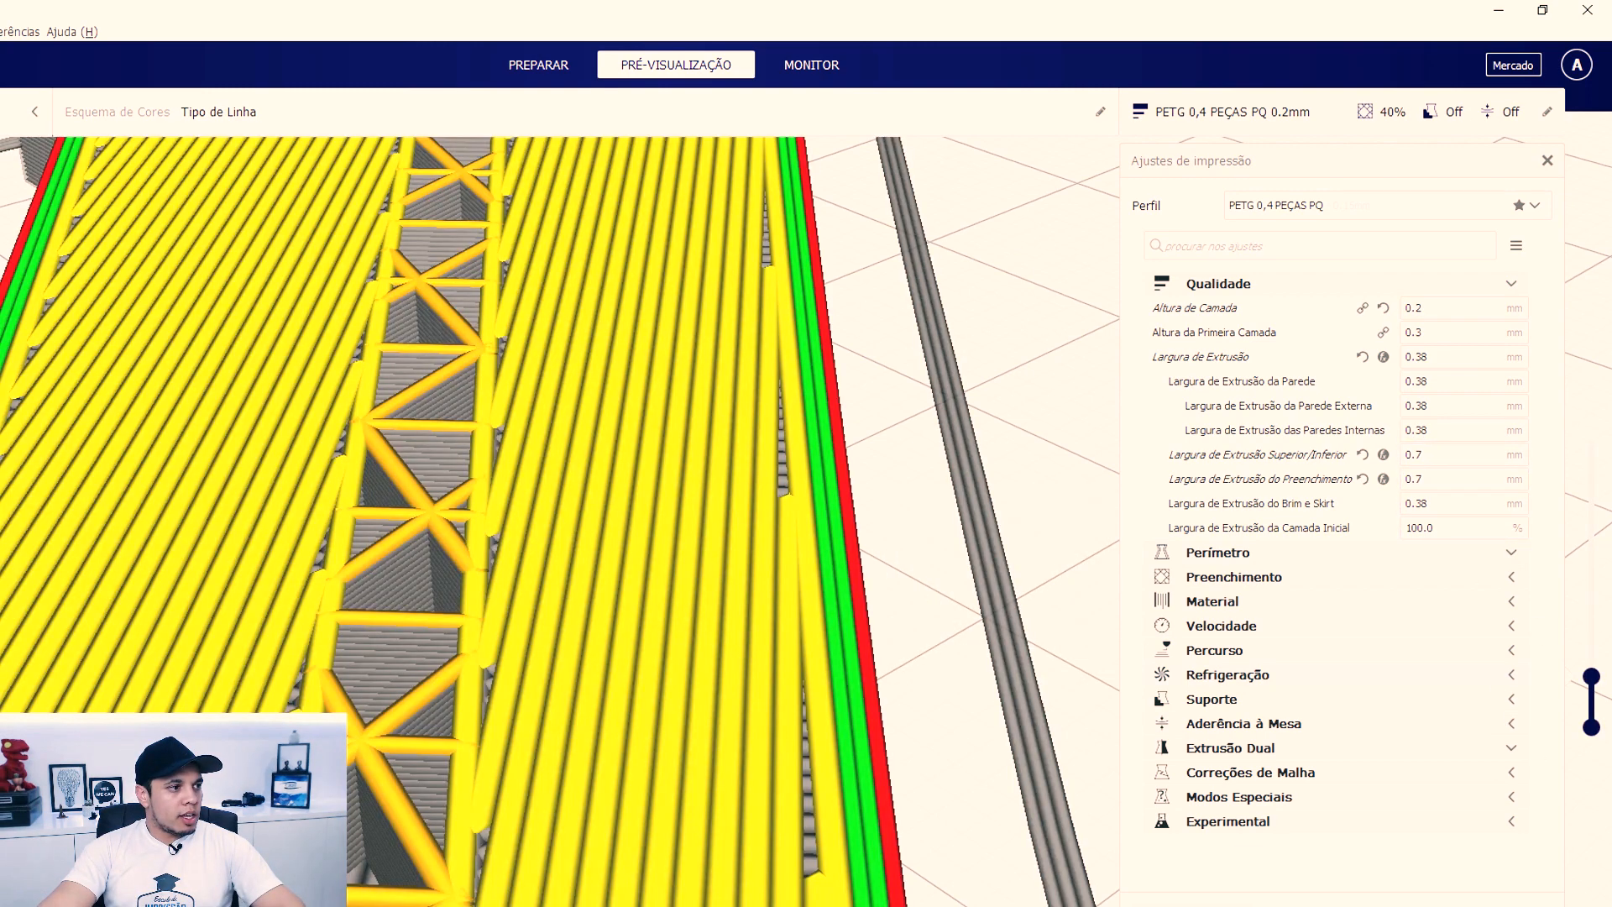
Lower the preview to a layer with exposed triangular infill and examine the infill lines where they meet the base's walls
mouse_move(1591, 682)
left_mouse_down()
mouse_move(1591, 648)
mouse_move(1606, 679)
left_mouse_up()
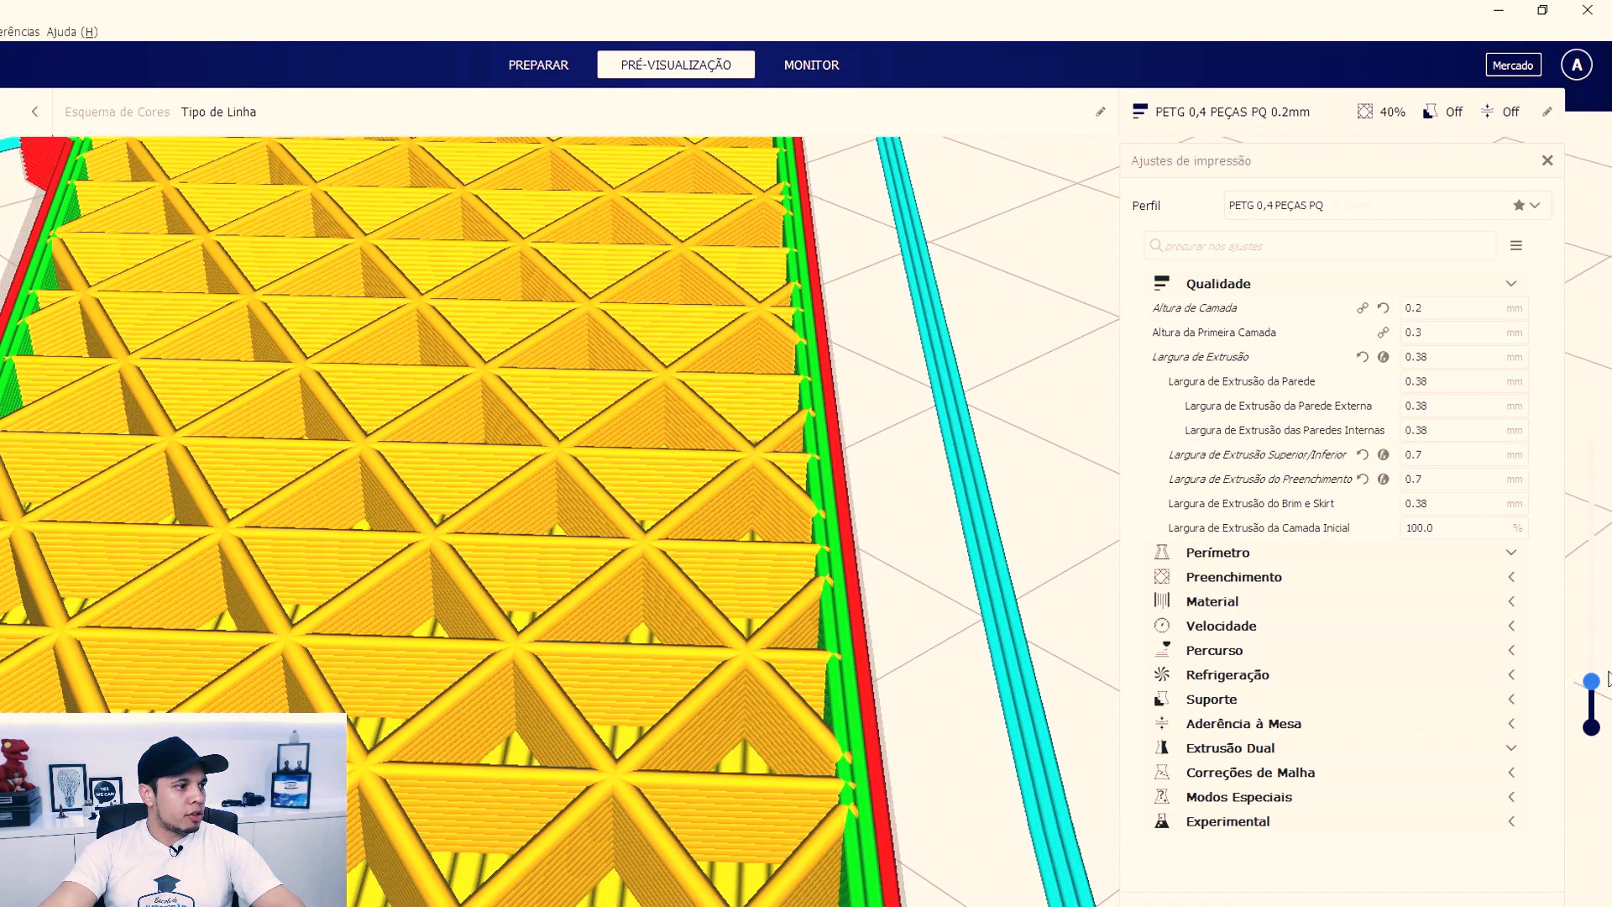
left_click(838, 483)
scroll(752, 603, "down", 3)
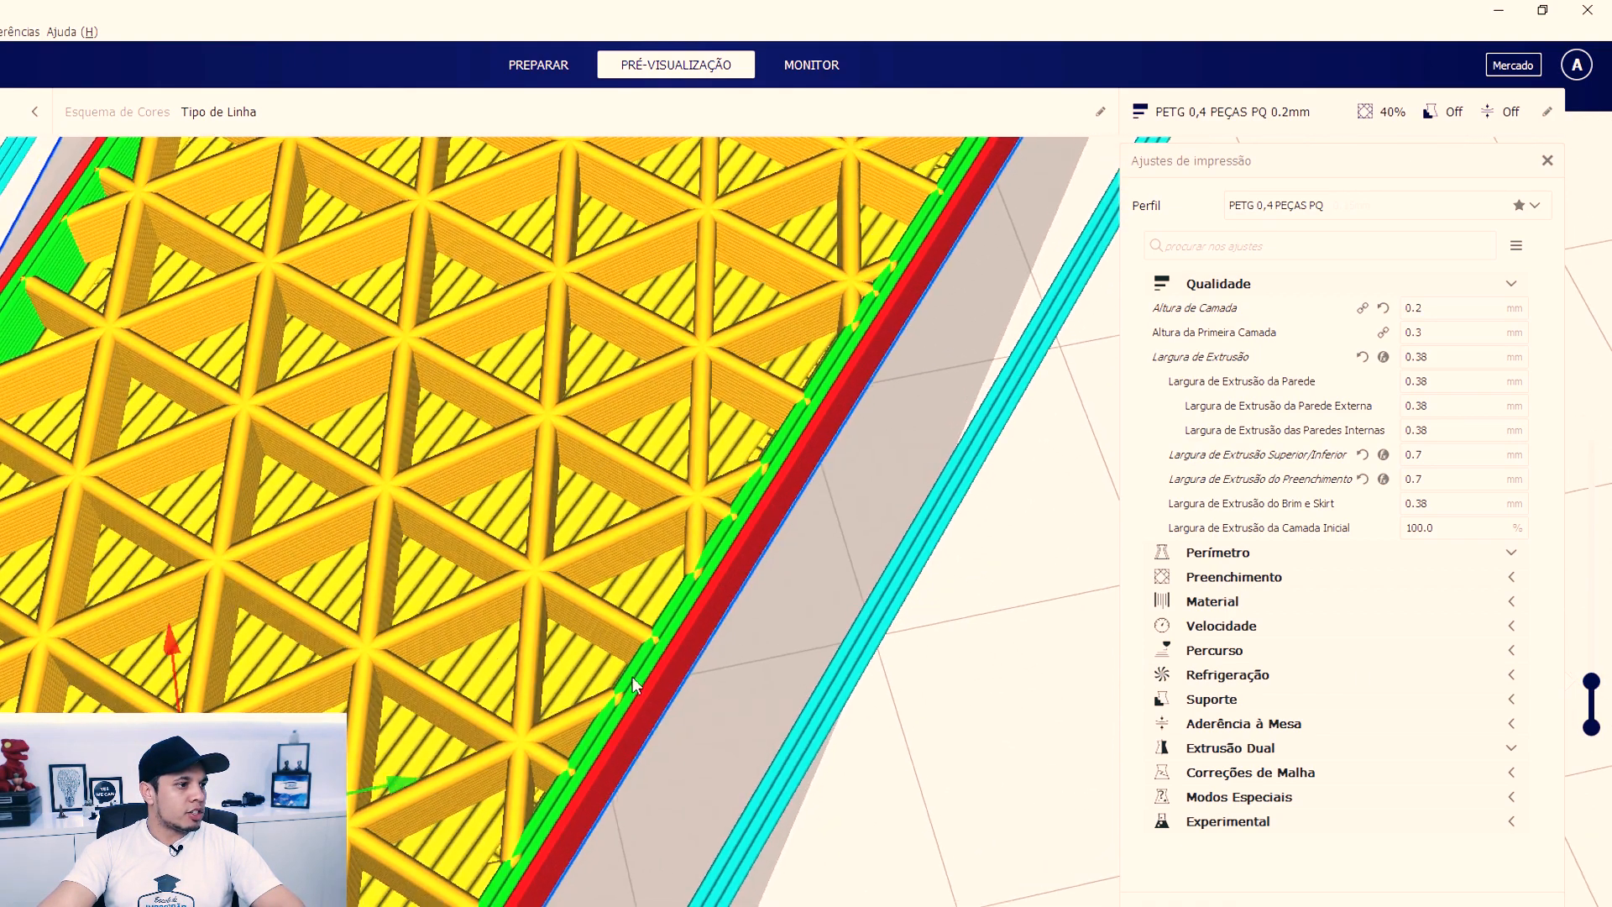
right_click_drag(551, 484, 582, 471)
scroll(606, 481, "up", 3)
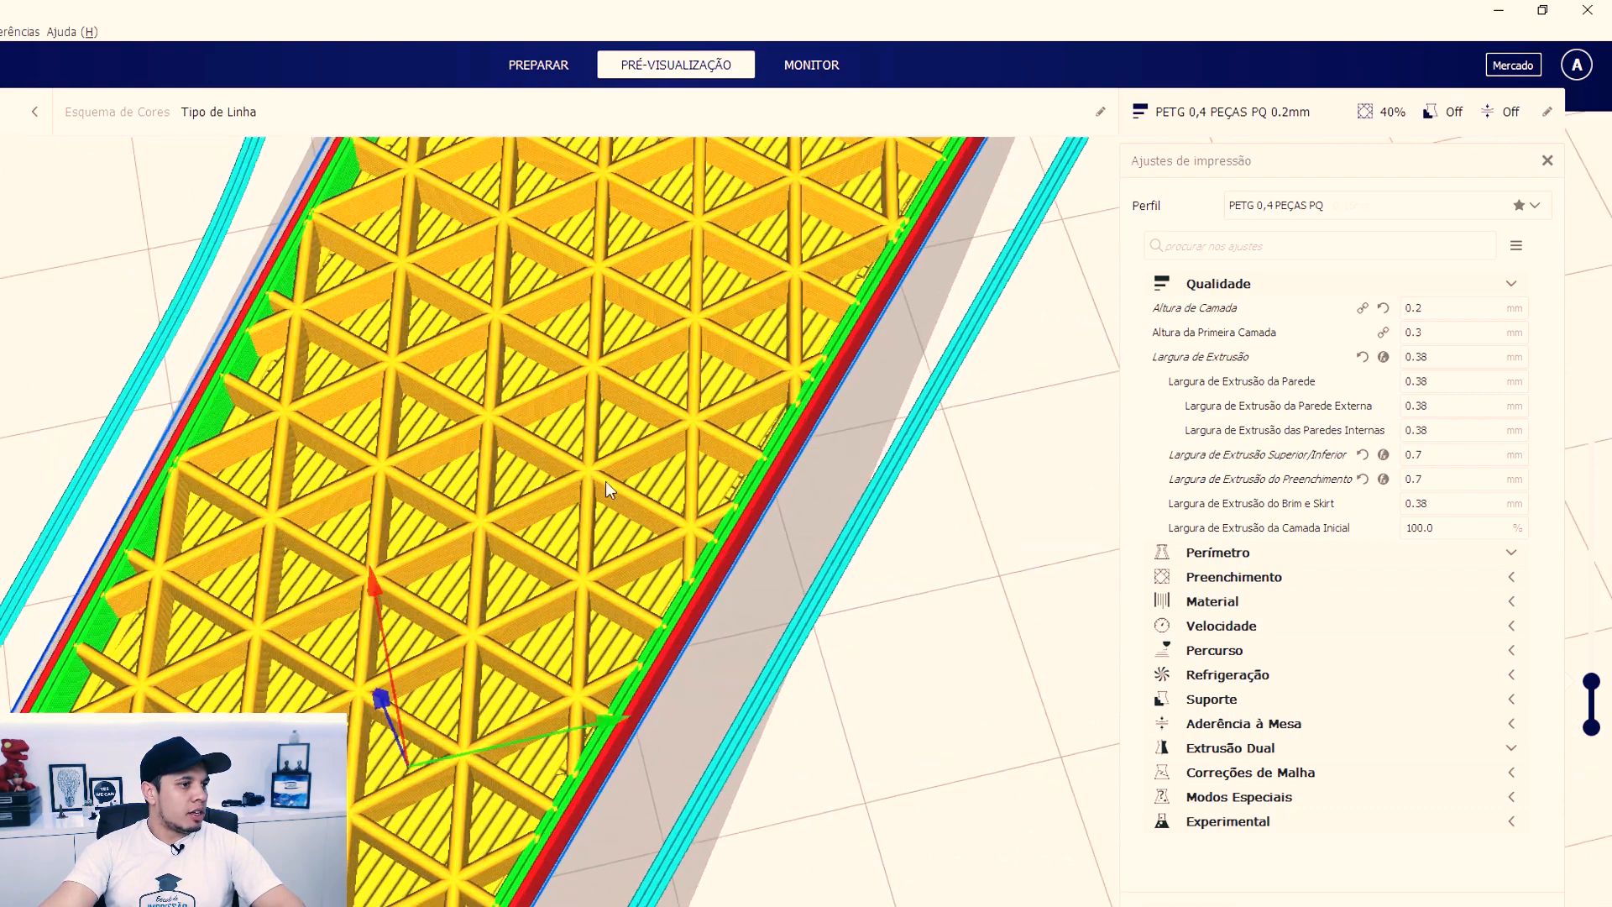
scroll(606, 481, "up", 3)
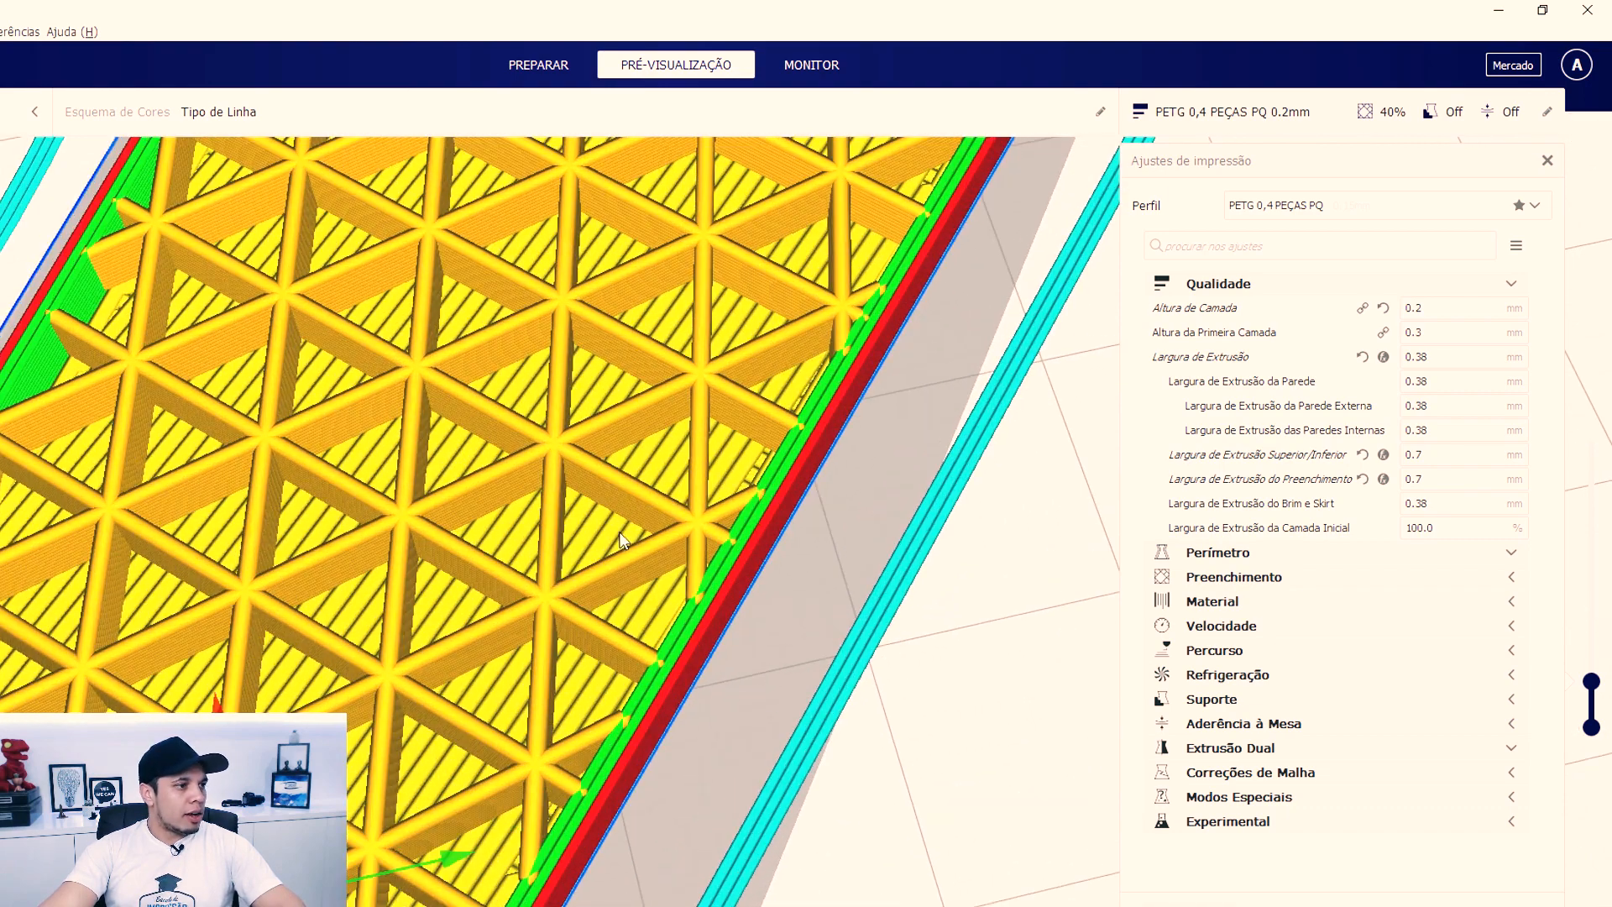
scroll(618, 542, "down", 2)
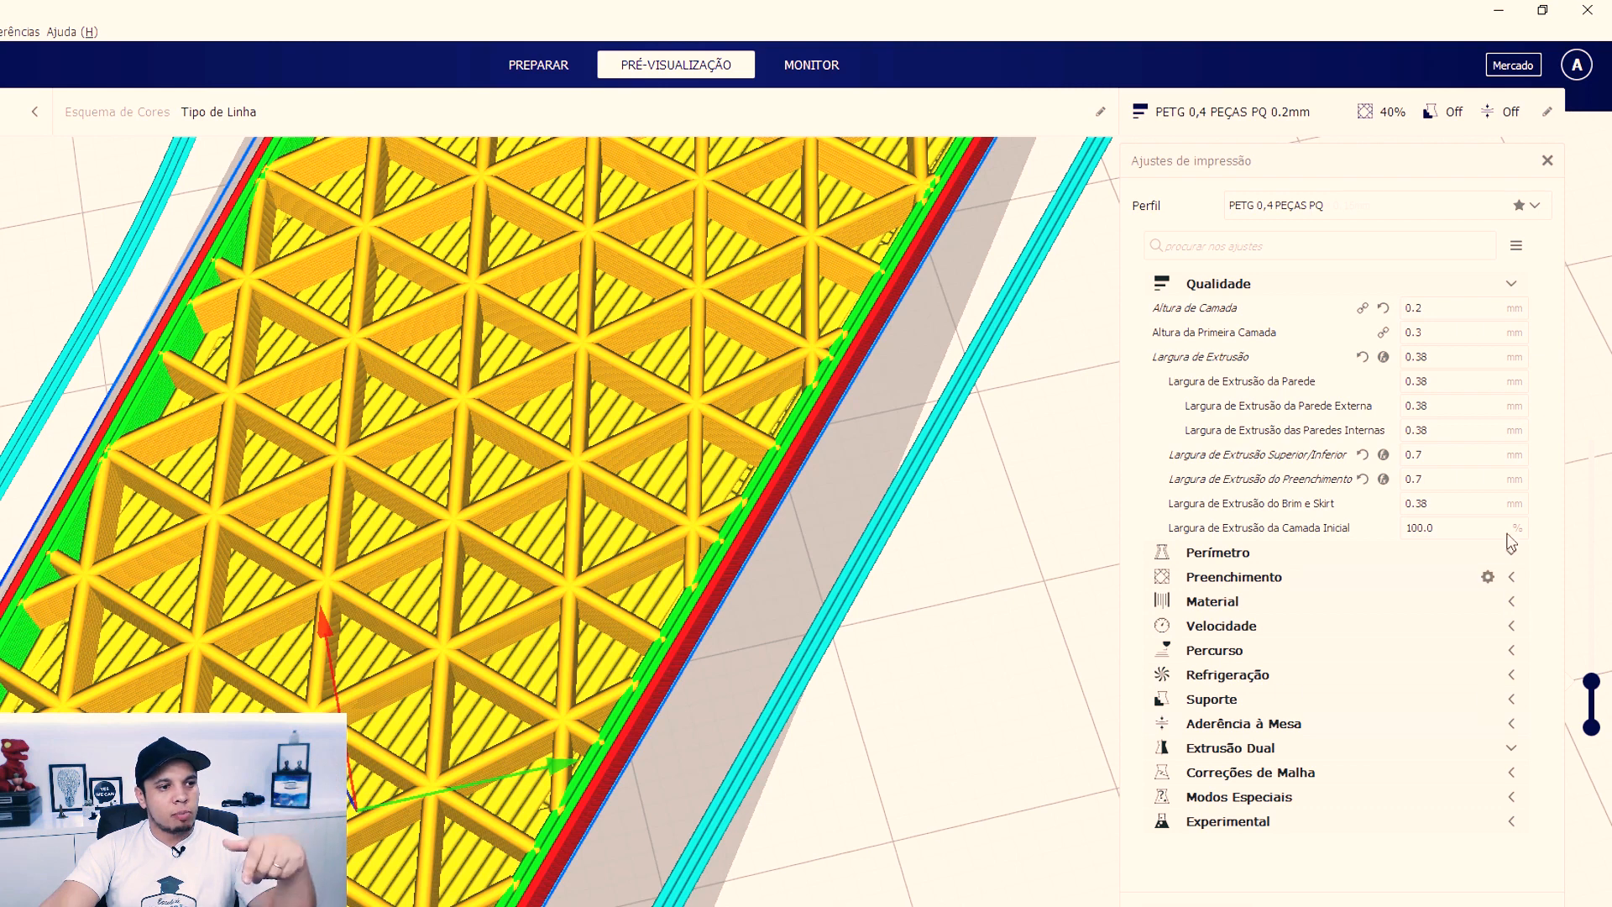
Read the description of Largura de Extrusão do Brim e Skirt and inspect the skirt and infill around the whole bracket
mouse_move(1452, 506)
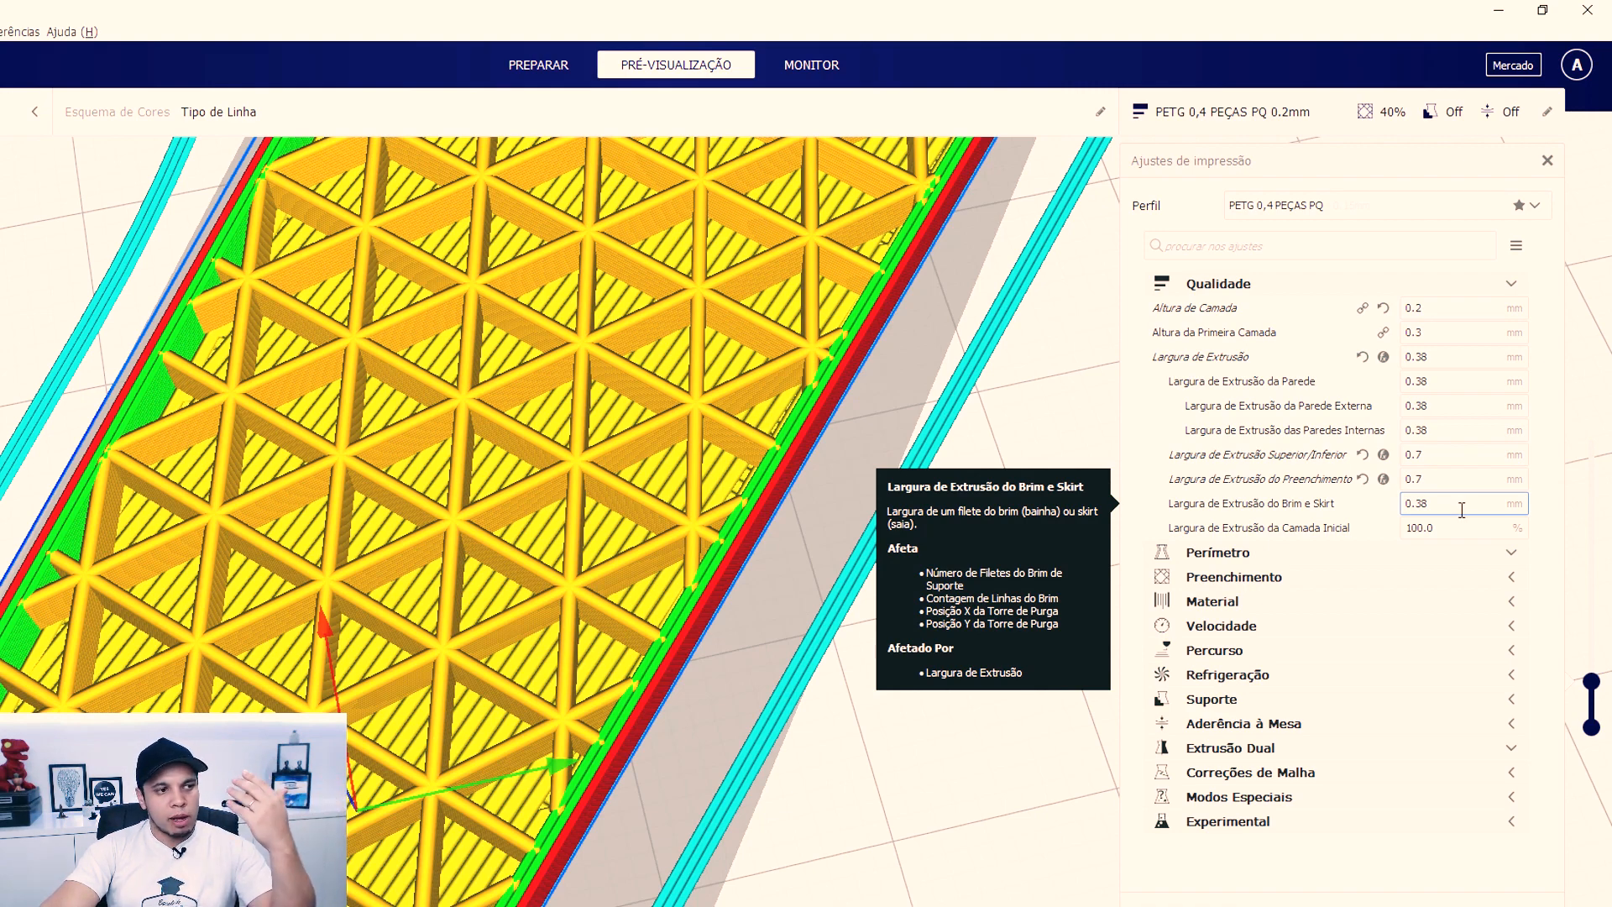
scroll(899, 565, "down", 8)
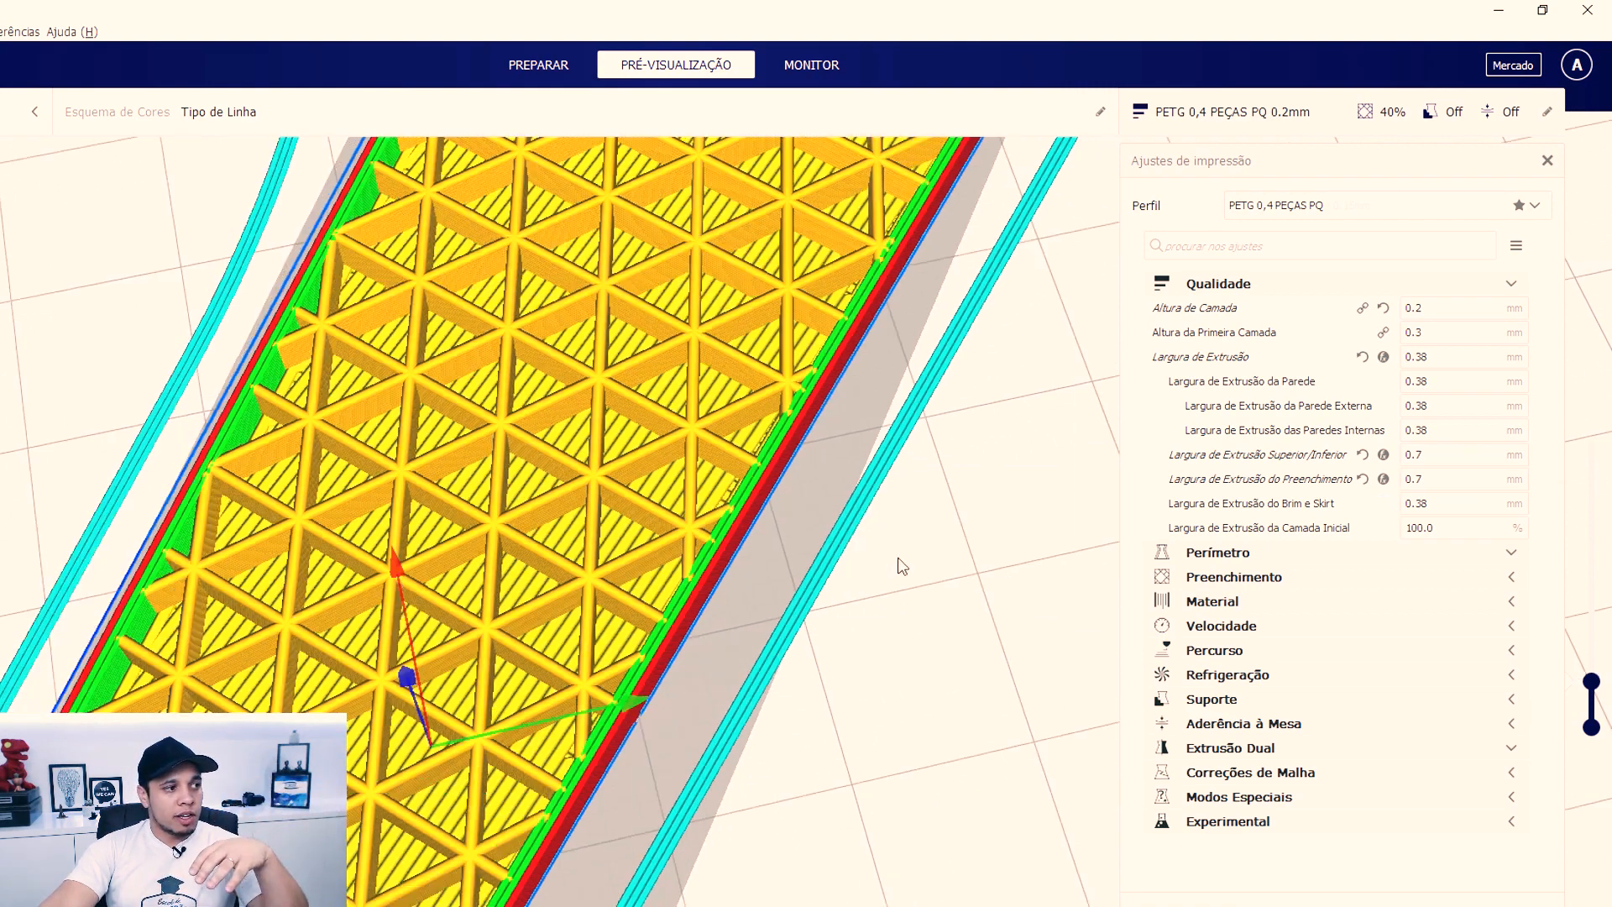
right_click_drag(752, 842, 953, 690)
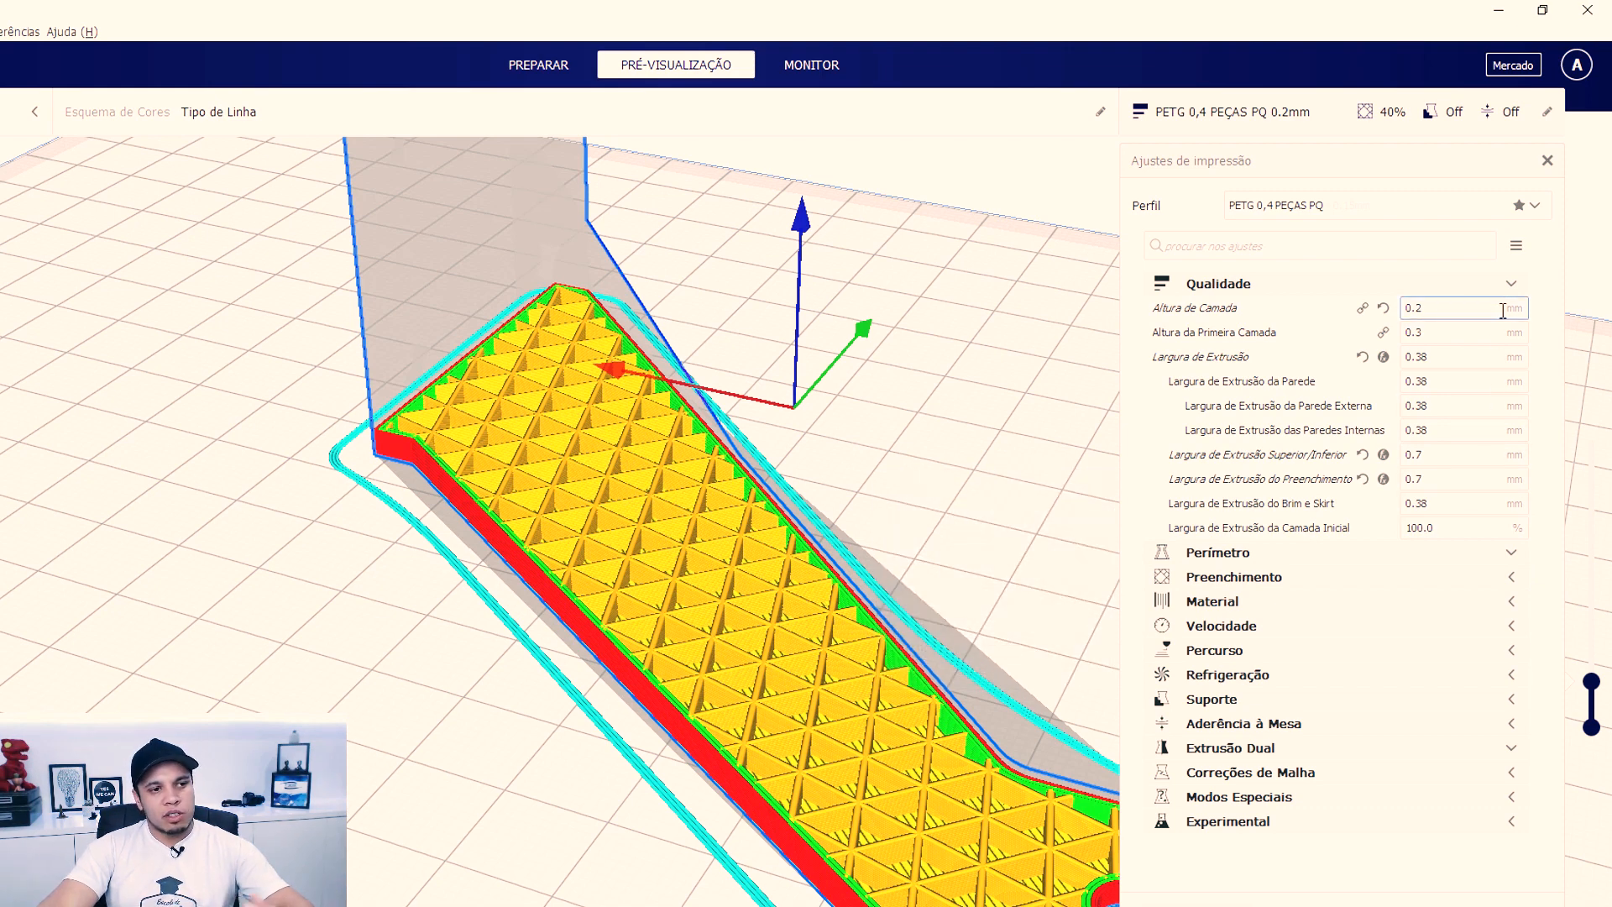
mouse_move(1478, 476)
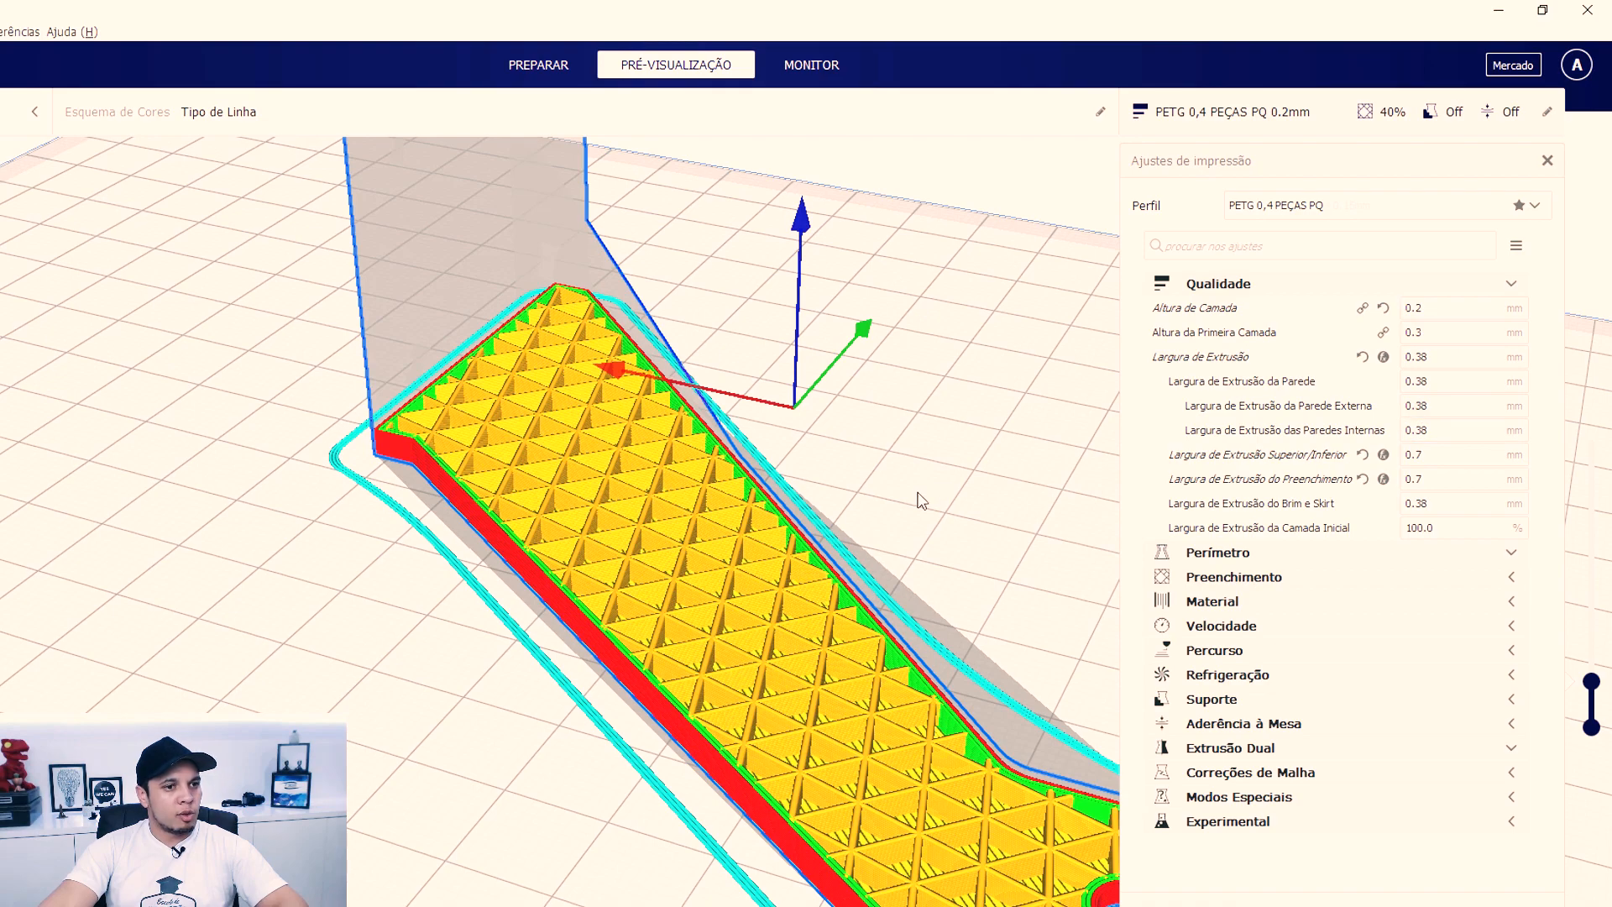
scroll(878, 514, "down", 5)
scroll(958, 549, "up", 5)
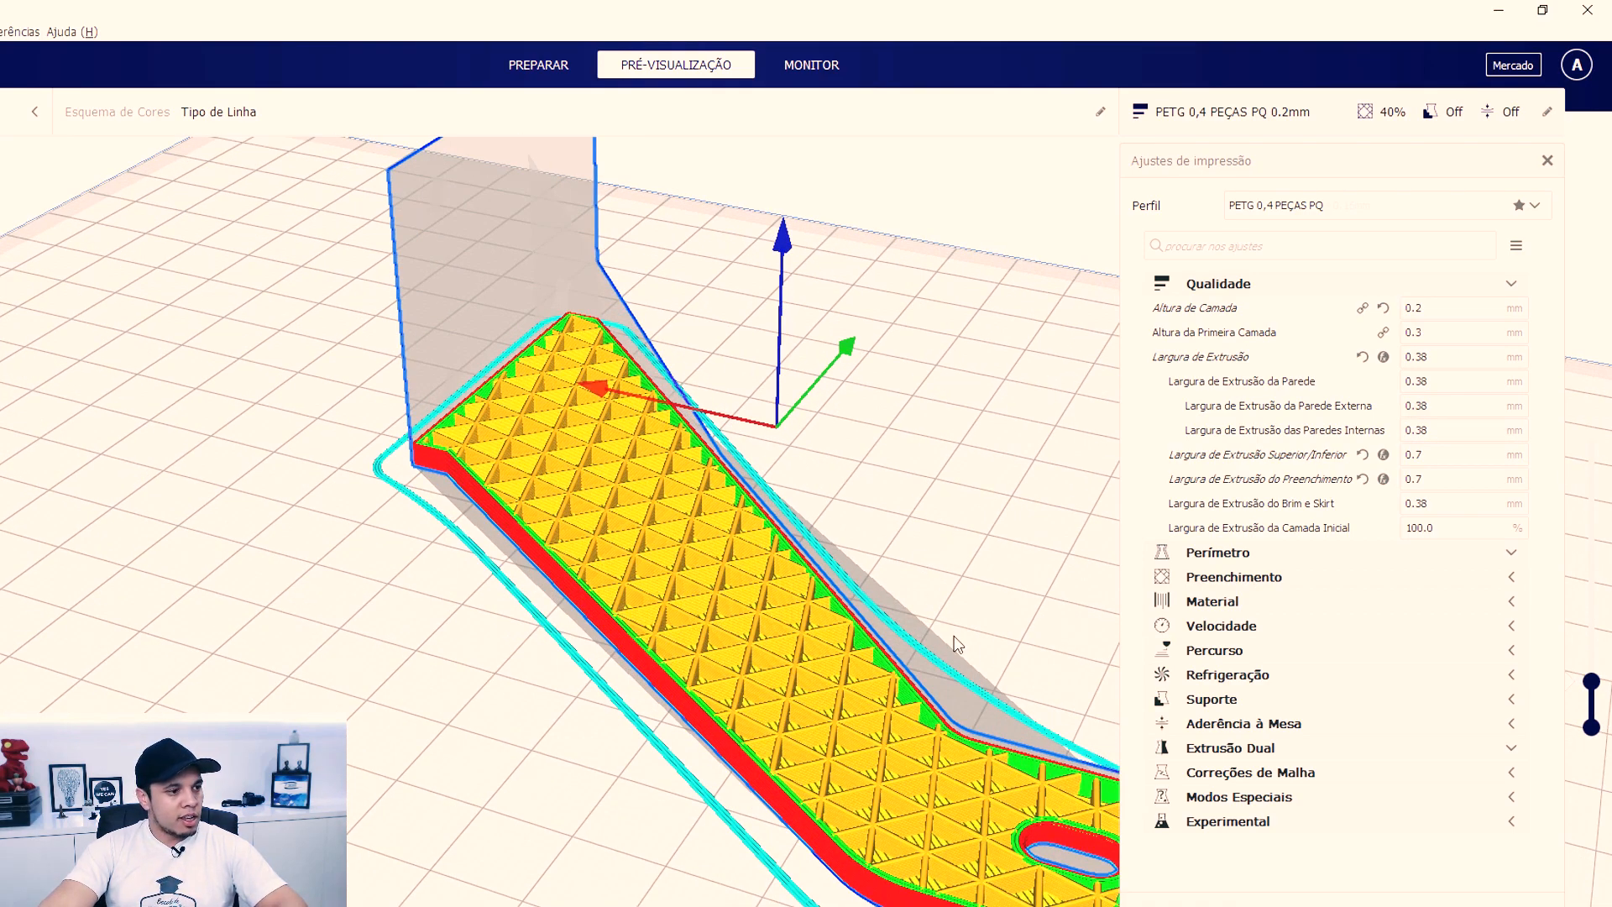
right_click_drag(957, 644, 685, 751)
right_click_drag(947, 496, 823, 564)
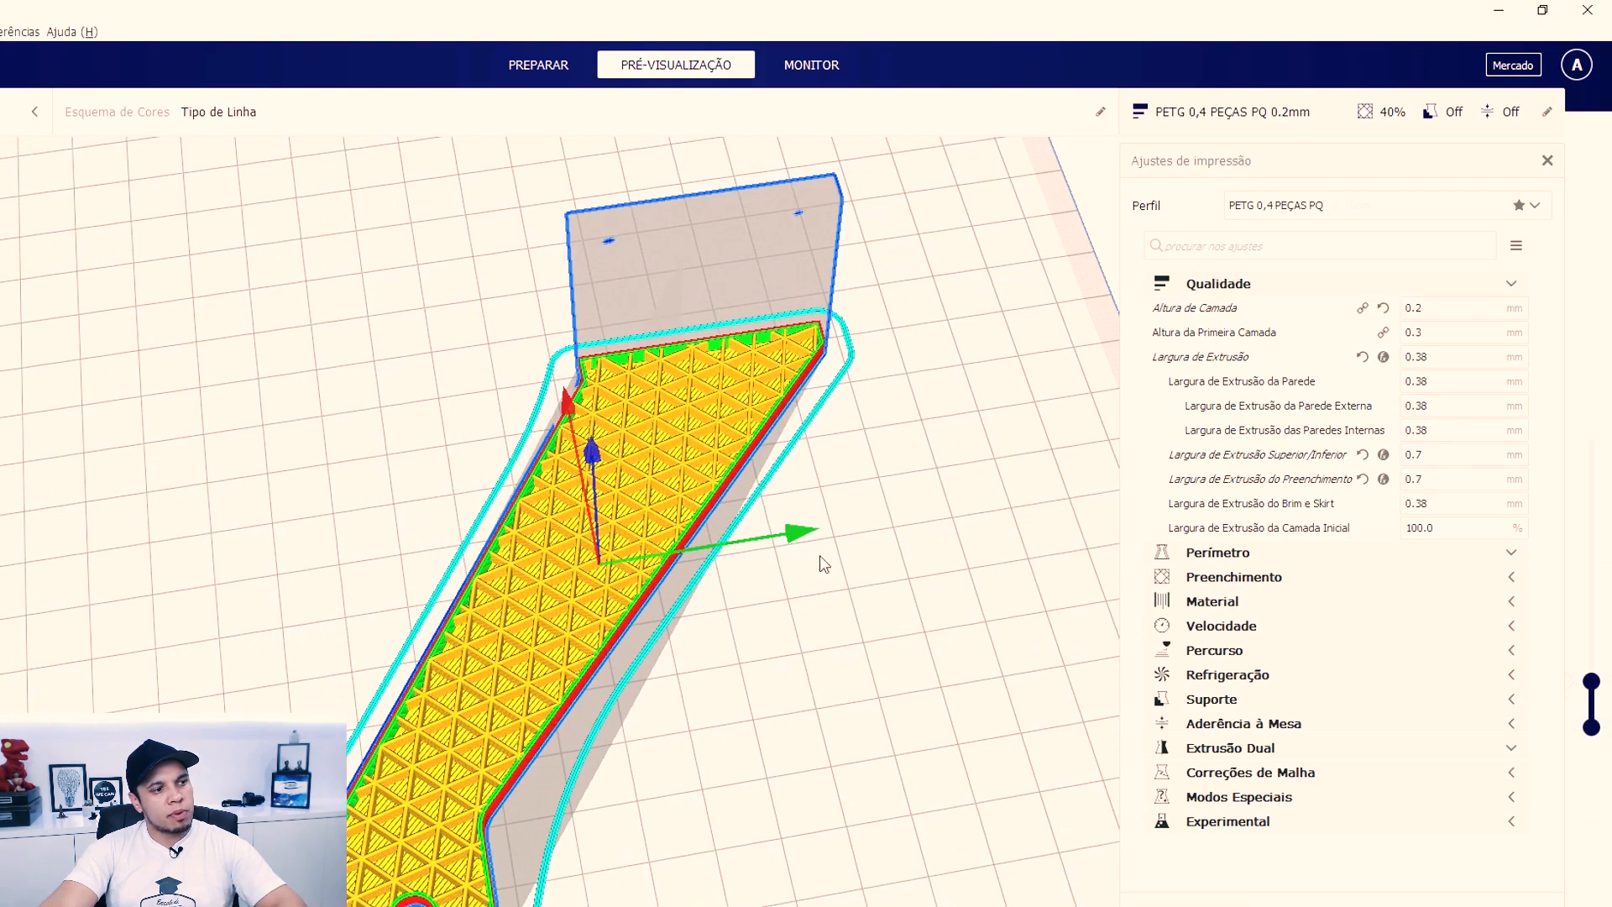
scroll(668, 638, "up", 5)
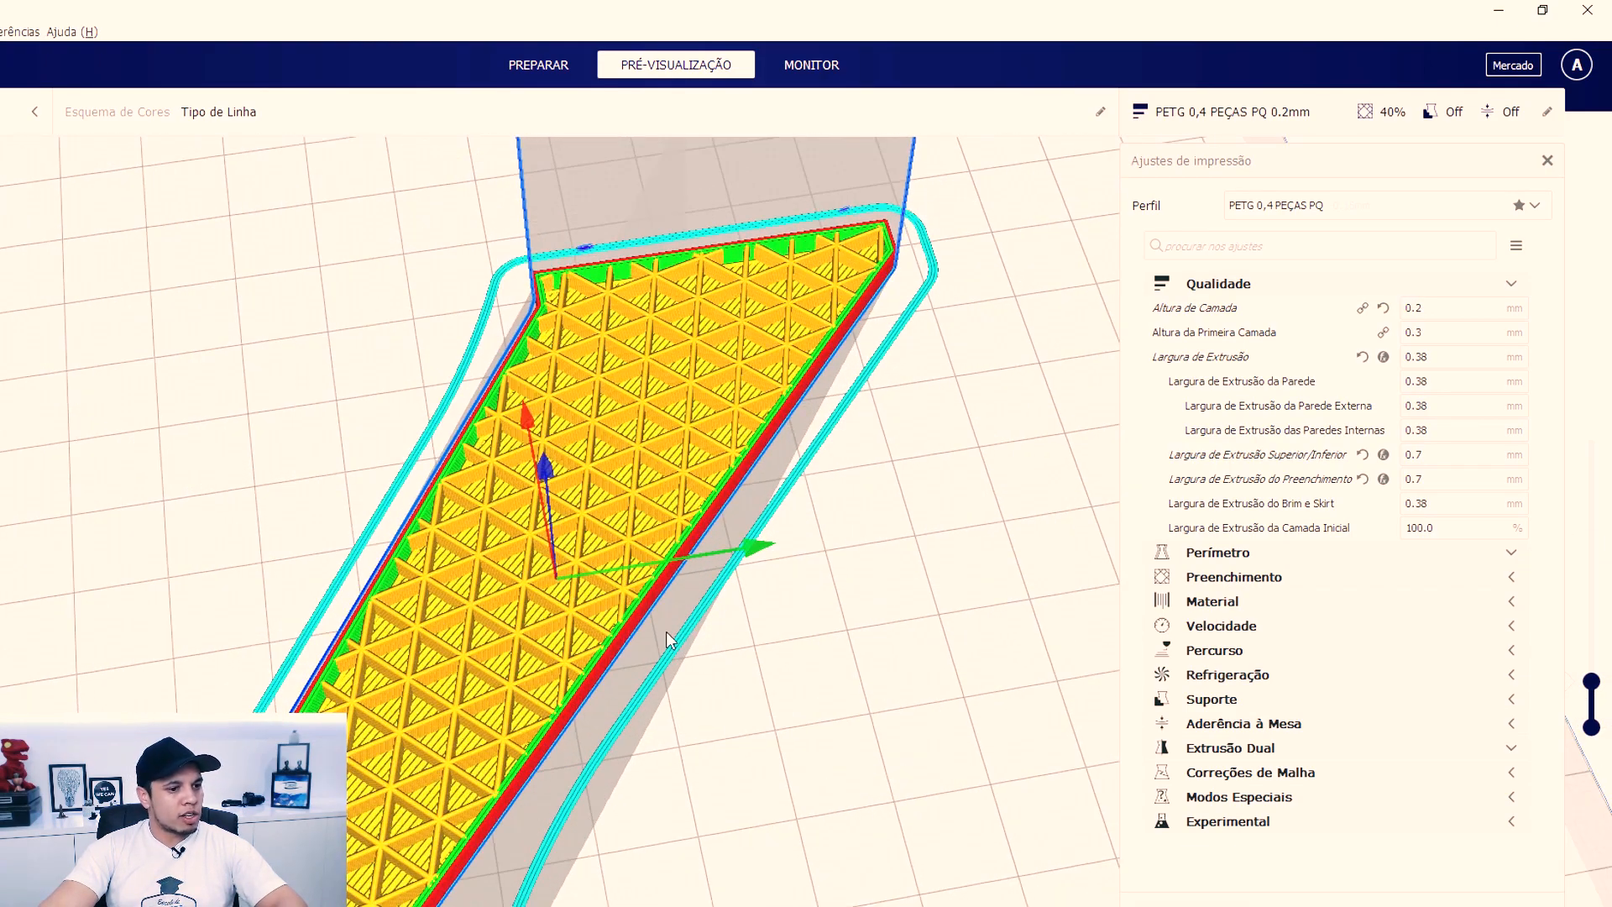
scroll(668, 641, "up", 3)
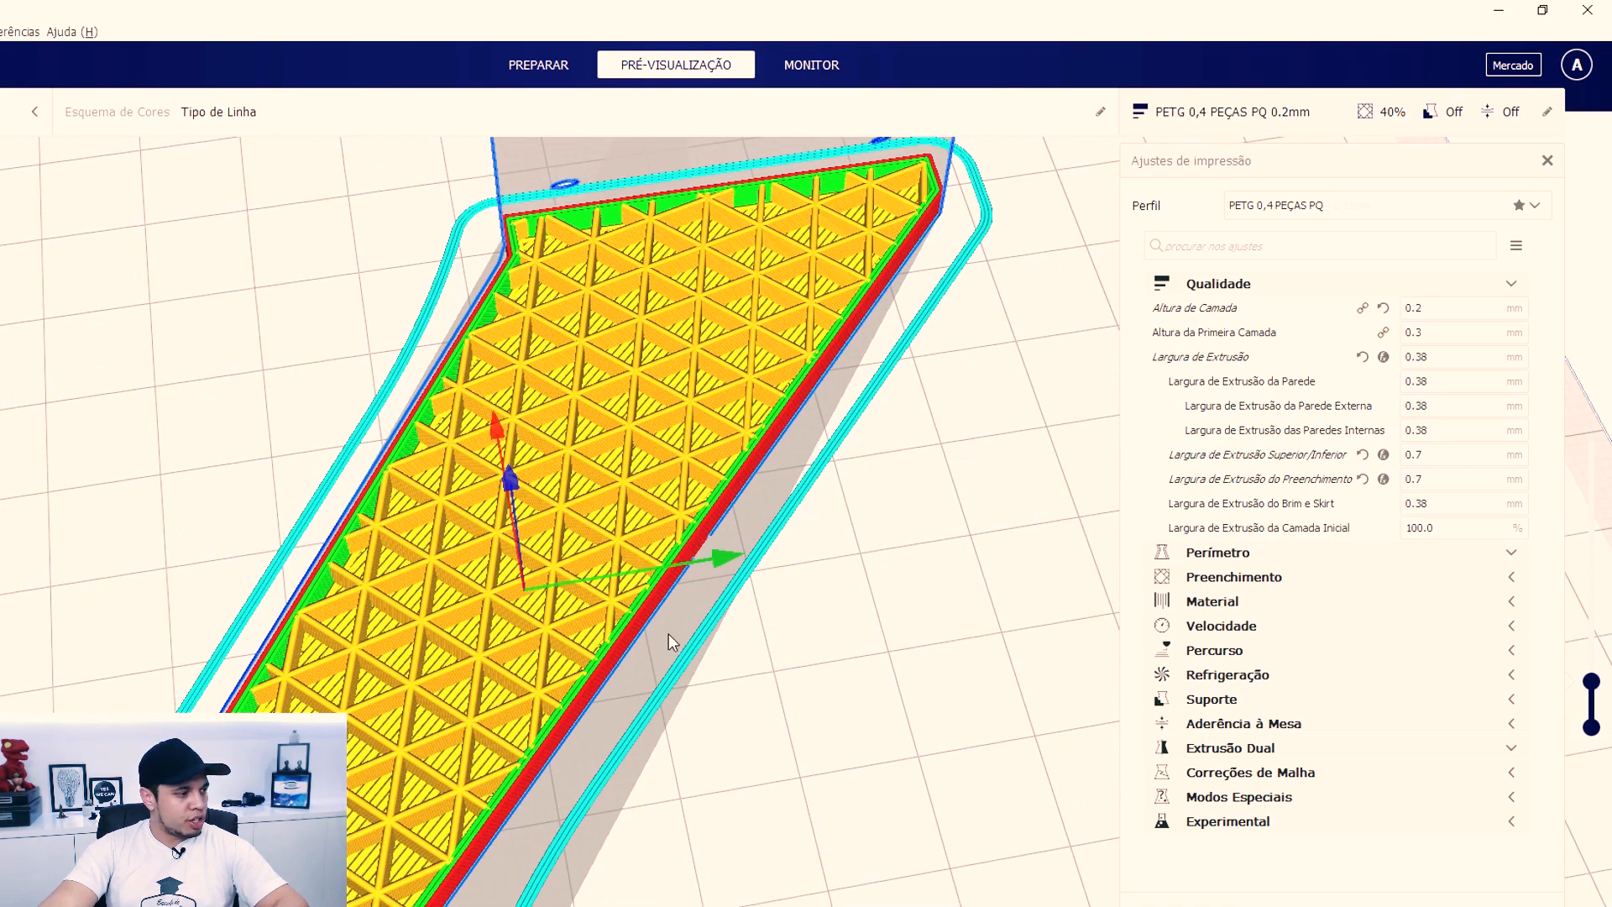